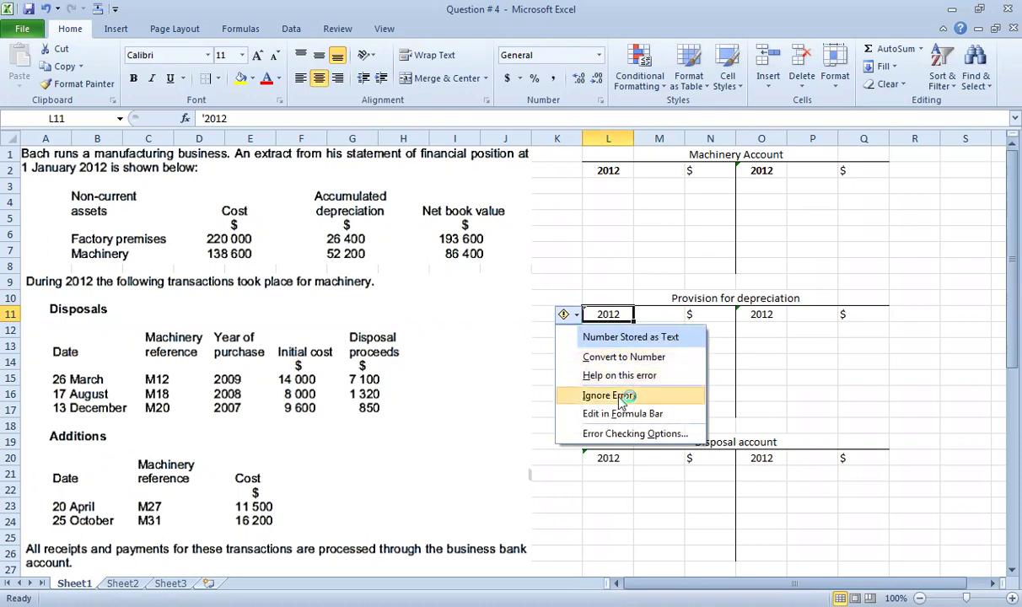
# Ignore the number-stored-as-text warnings on the 2012 headings of the Provision for depreciation and Disposal accounts.
pyautogui.click(762, 319)
pyautogui.click(715, 302)
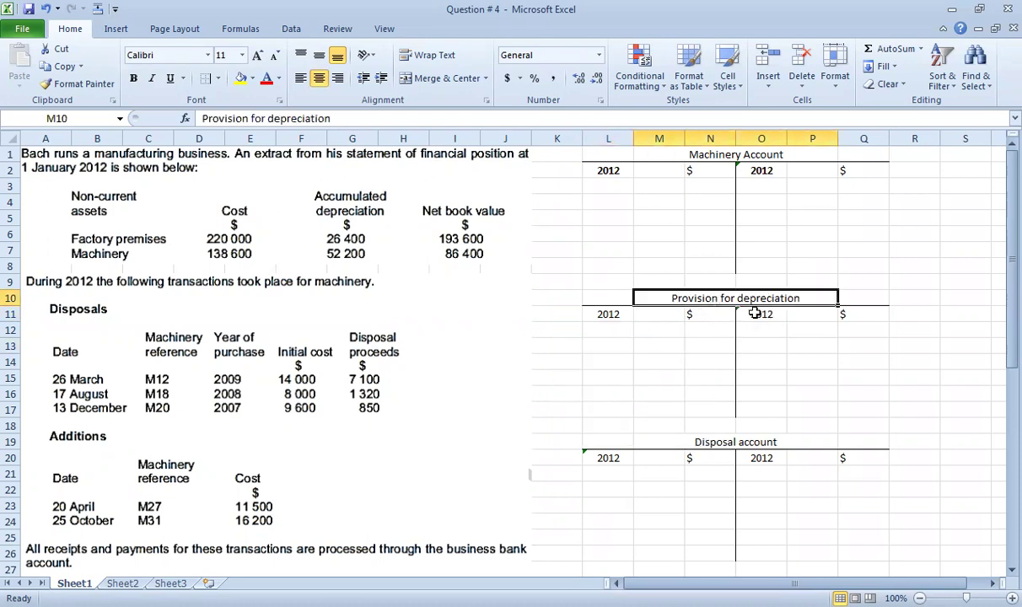
pyautogui.click(755, 314)
pyautogui.click(719, 318)
pyautogui.click(729, 392)
pyautogui.click(602, 458)
pyautogui.click(564, 460)
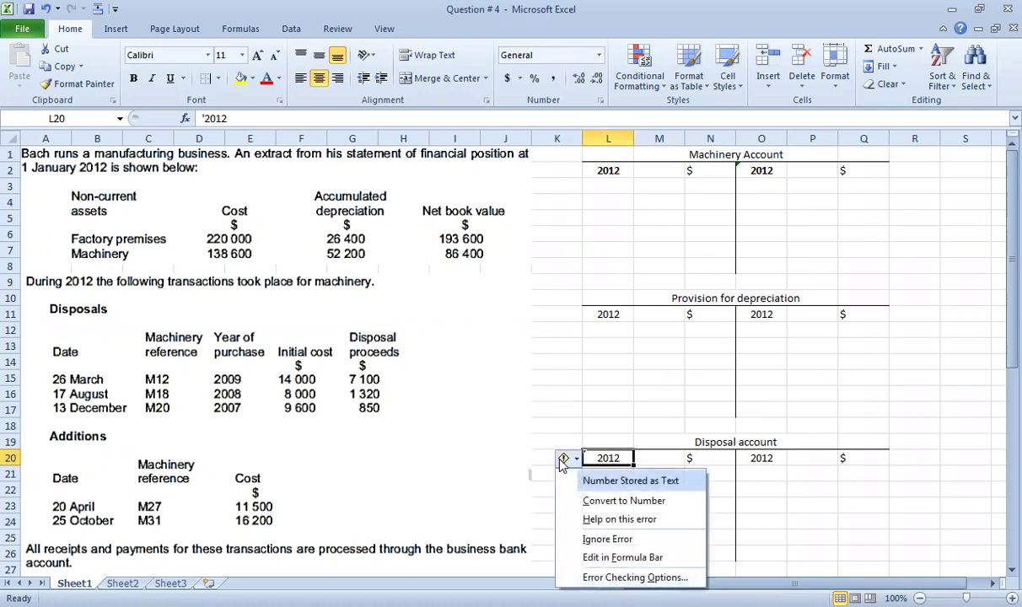
pyautogui.click(605, 539)
# Make the 2012 and $ headings of the Disposal account bold.
pyautogui.click(771, 455)
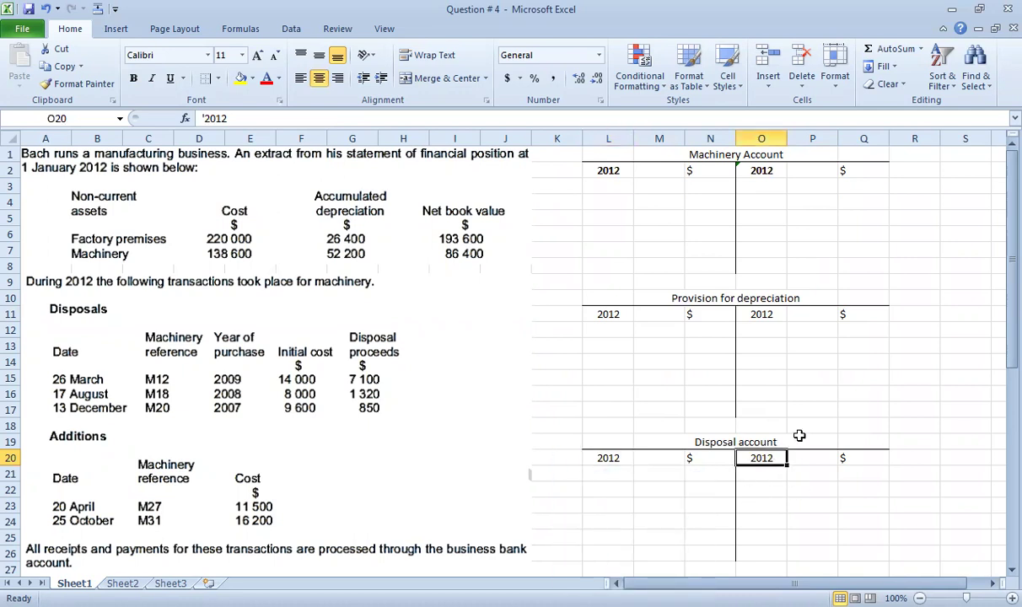
pyautogui.hotkey('ctrl', 'b')
pyautogui.click(612, 460)
pyautogui.hotkey('ctrl', 'b')
pyautogui.click(692, 458)
pyautogui.hotkey('ctrl', 'b')
pyautogui.click(848, 458)
# Make the 2012 and $ headings of the Provision for depreciation account bold.
pyautogui.click(857, 316)
pyautogui.hotkey('ctrl', 'b')
pyautogui.click(708, 316)
pyautogui.hotkey('ctrl', 'b')
pyautogui.click(622, 315)
pyautogui.hotkey('ctrl', 'b')
pyautogui.click(745, 314)
pyautogui.hotkey('ctrl', 'b')
# Make the Machinery Account's $ headings bold and center its heading row L2:Q2.
pyautogui.click(852, 171)
pyautogui.click(713, 171)
pyautogui.moveTo(854, 160); pyautogui.dragTo(878, 170)
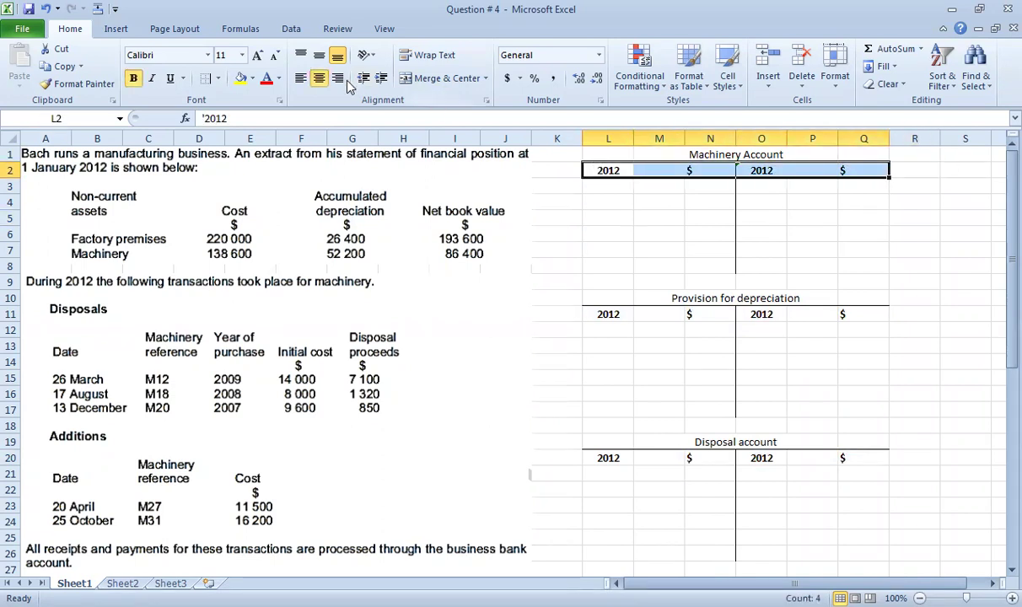
pyautogui.click(319, 78)
pyautogui.click(319, 80)
# Center the heading rows L11:Q11 and L20:Q20 of the Provision for depreciation and Disposal accounts.
pyautogui.moveTo(590, 314); pyautogui.dragTo(878, 314)
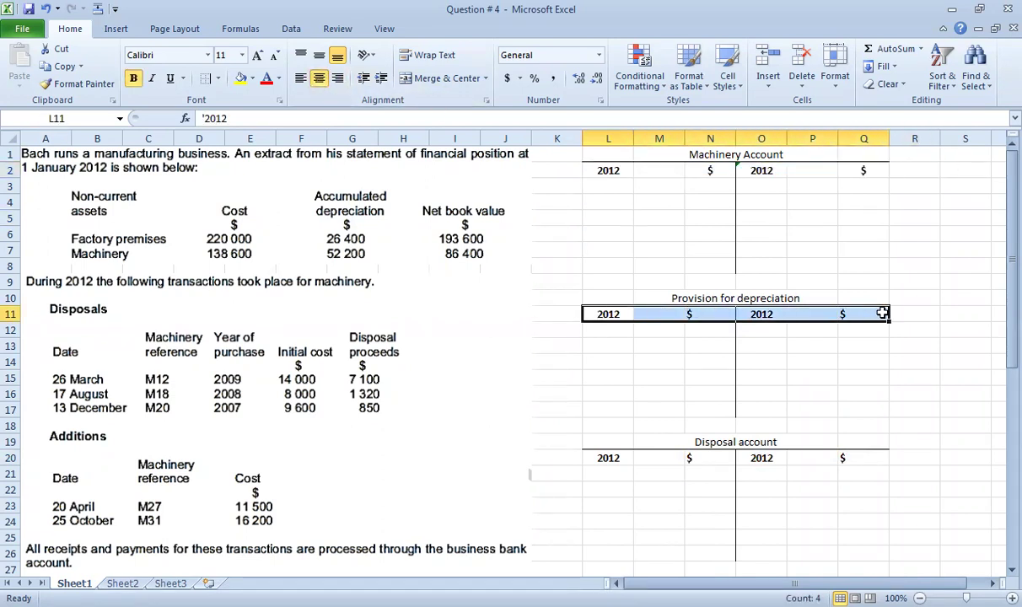
pyautogui.click(319, 80)
pyautogui.moveTo(594, 458); pyautogui.dragTo(878, 458)
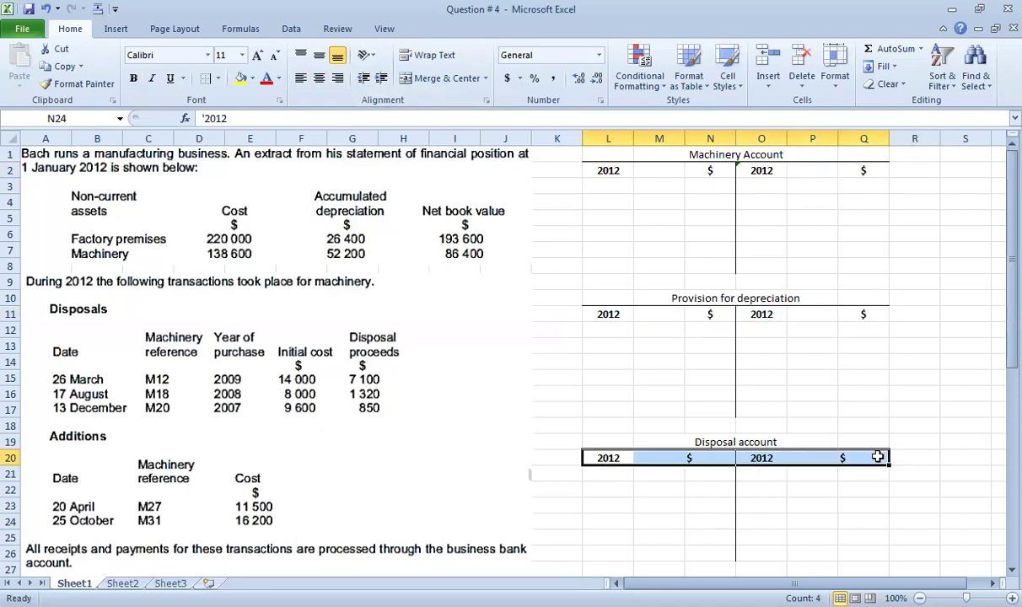
pyautogui.click(320, 79)
pyautogui.click(741, 346)
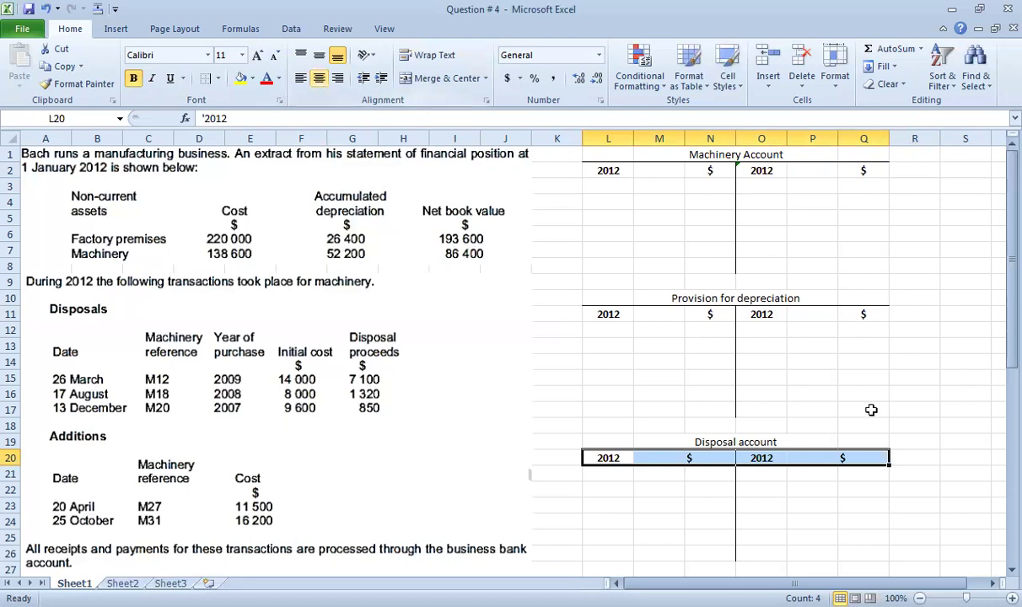
pyautogui.click(835, 235)
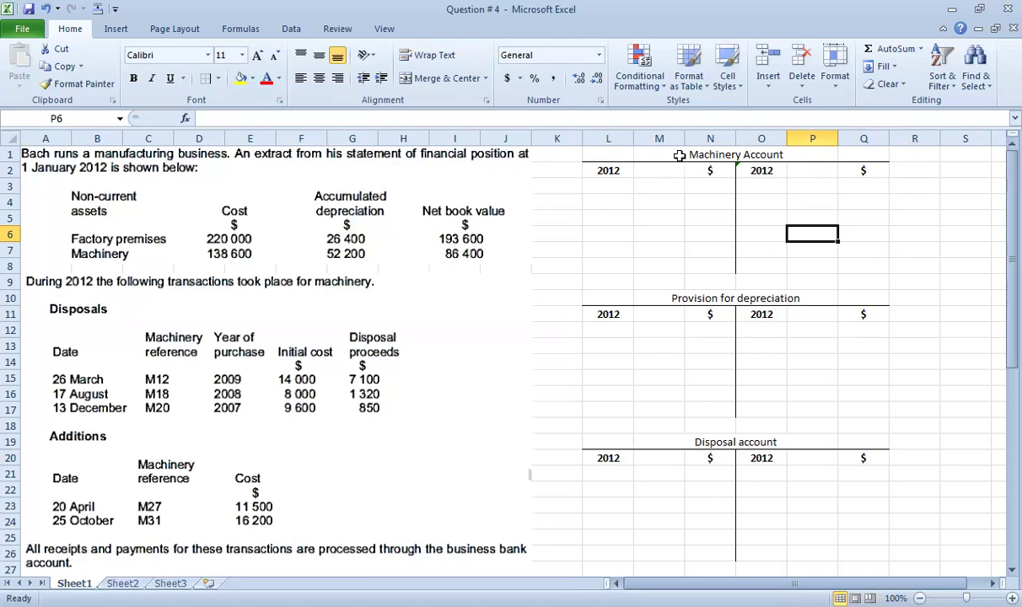
# Check the question's requirements, and enter the Machinery Account's opening debit in row 3: 1-Jan, b/d, 138600.
pyautogui.click(601, 188)
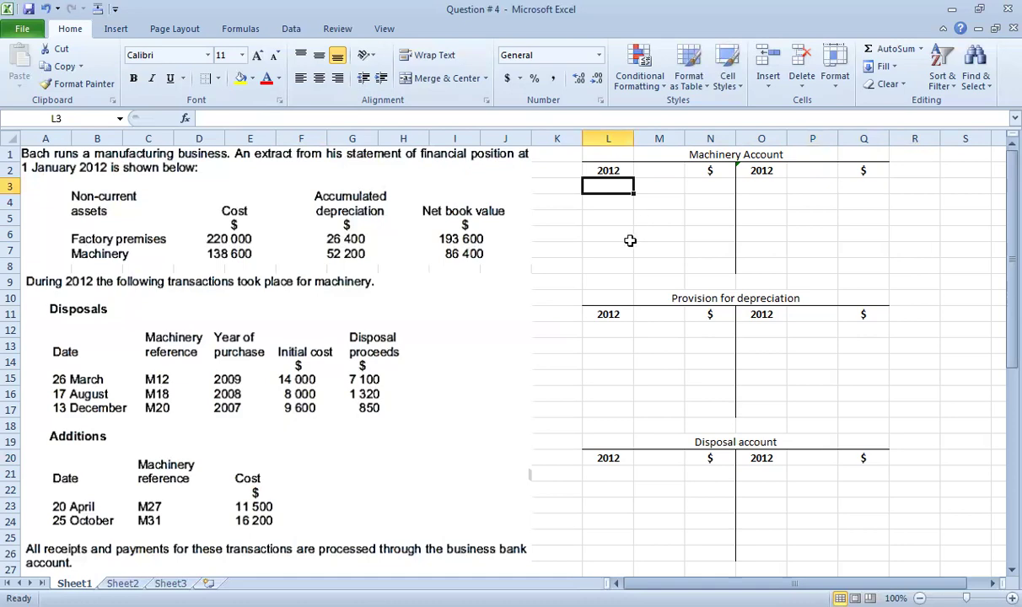
pyautogui.scroll(-11, 358, 361)
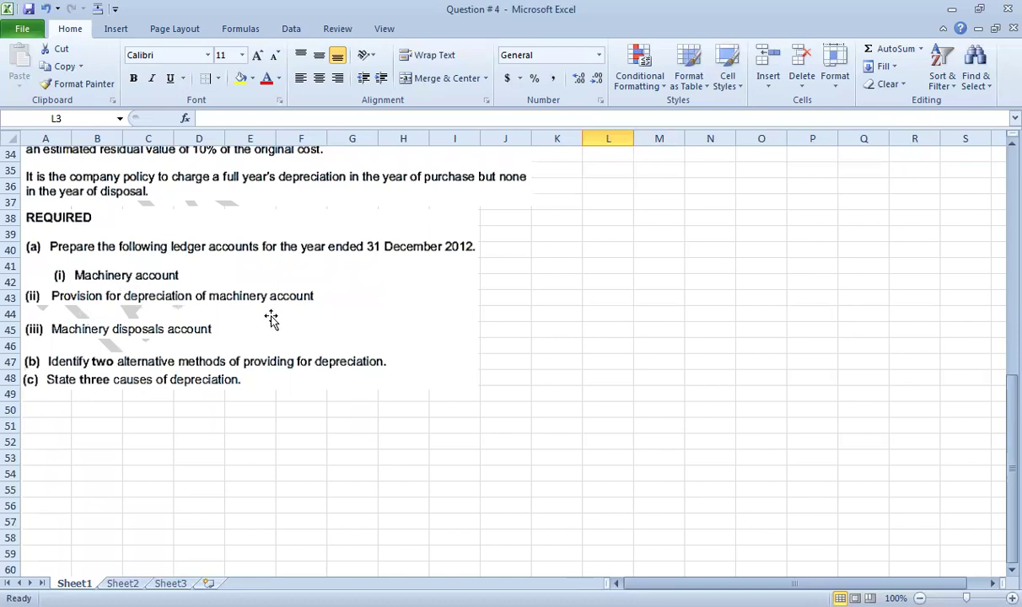
pyautogui.scroll(11, 495, 325)
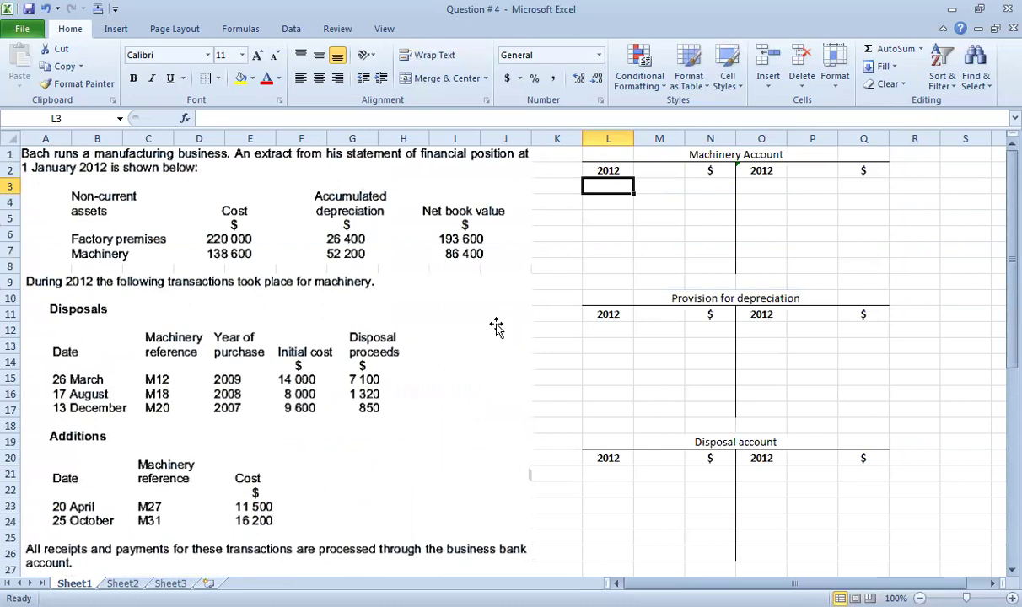
pyautogui.write('1-jan')
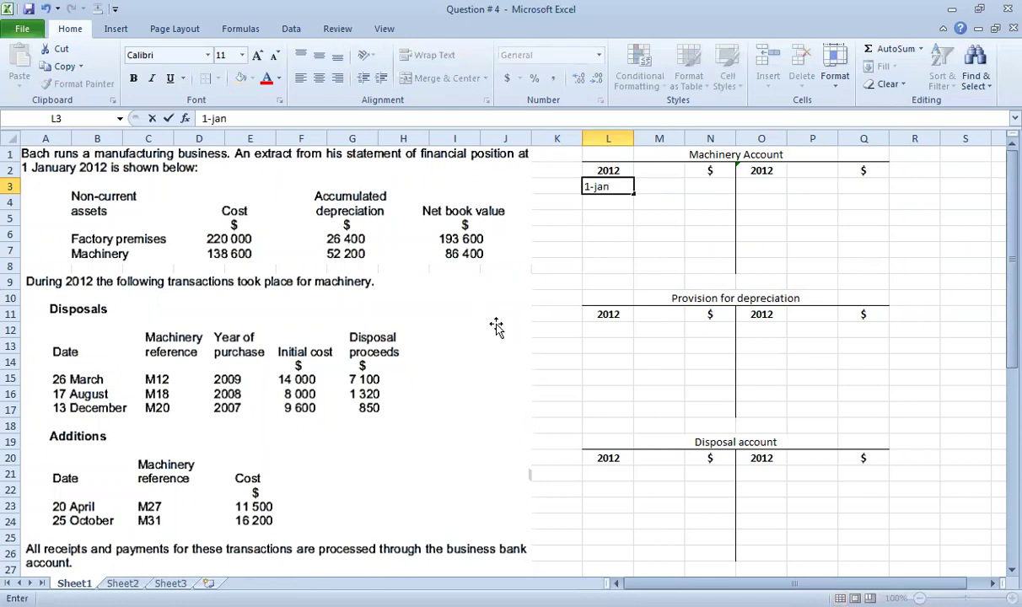
pyautogui.press('Tab')
pyautogui.write('b/d')
pyautogui.press('Tab')
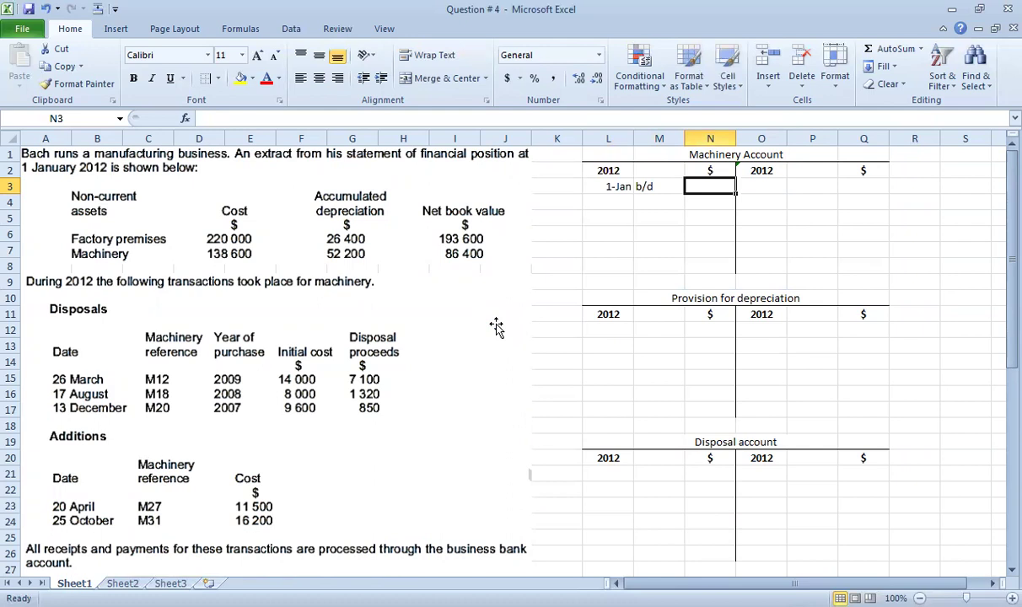
pyautogui.write('138600')
pyautogui.press('Return')
pyautogui.click(724, 184)
pyautogui.moveTo(724, 184); pyautogui.dragTo(723, 250)
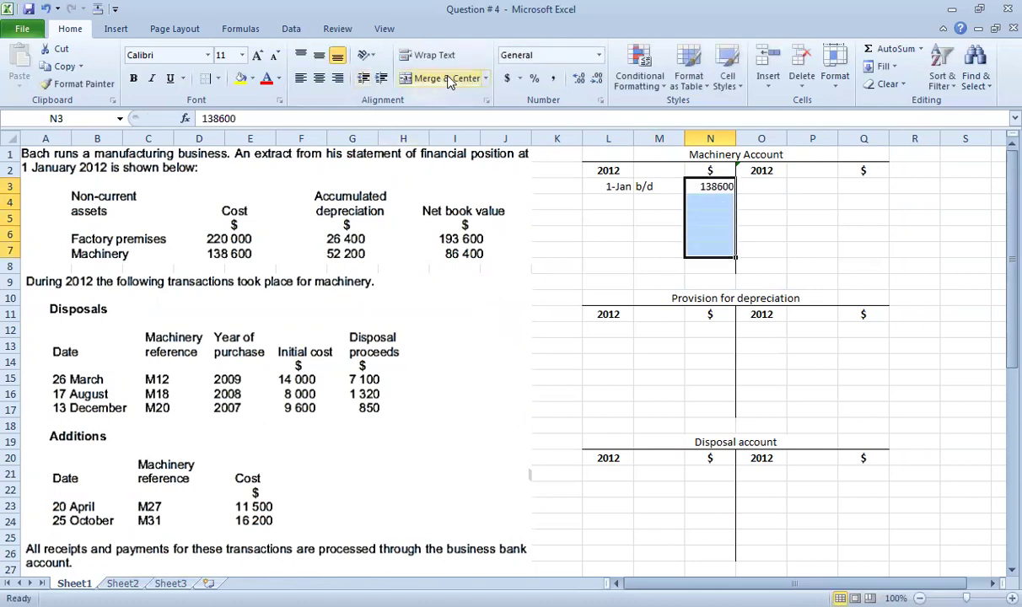
pyautogui.click(607, 215)
# Enter the opening credit balance of the Provision for depreciation account in row 12: 1-Jan, b/d, 52200.
pyautogui.click(747, 329)
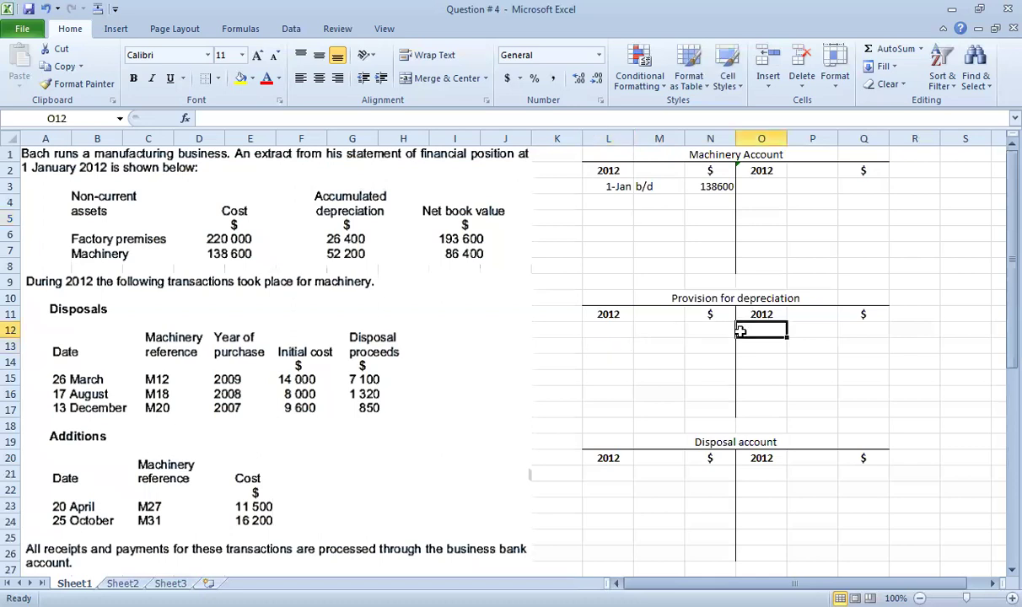
pyautogui.write('1-jan')
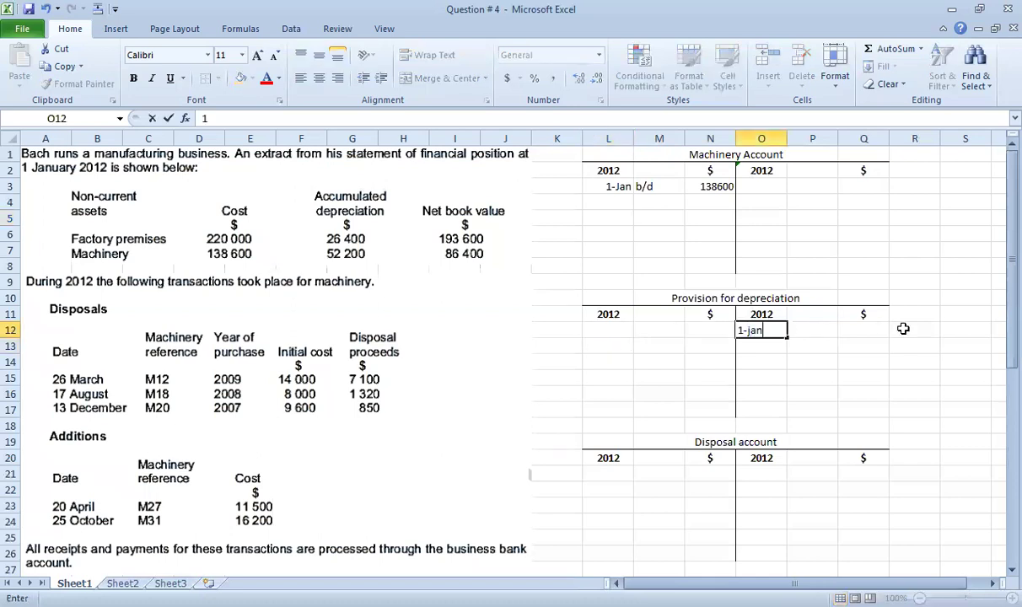
pyautogui.press('Tab')
pyautogui.write('b/d')
pyautogui.press('Tab')
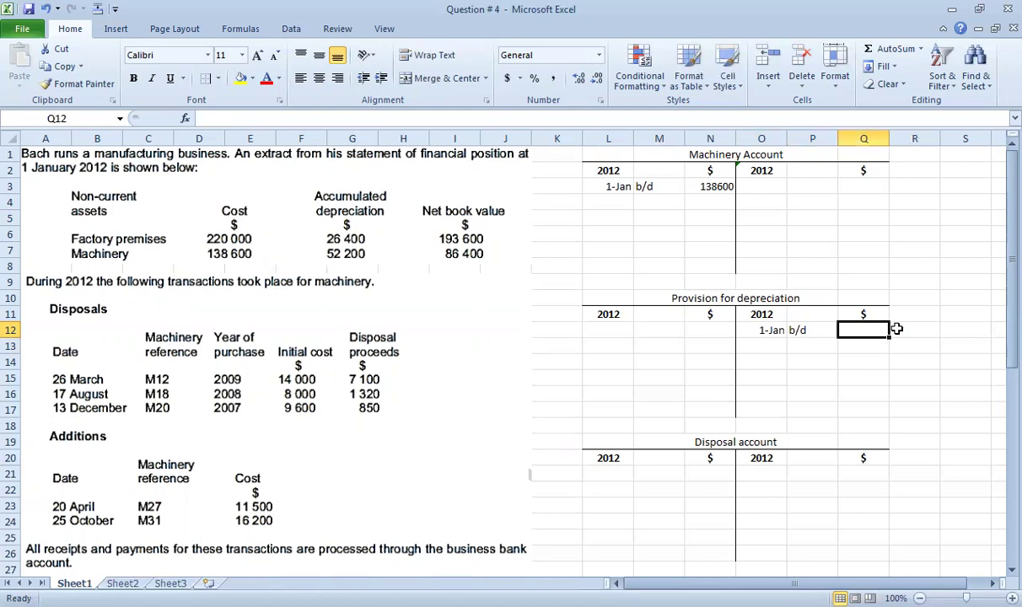
pyautogui.write('522')
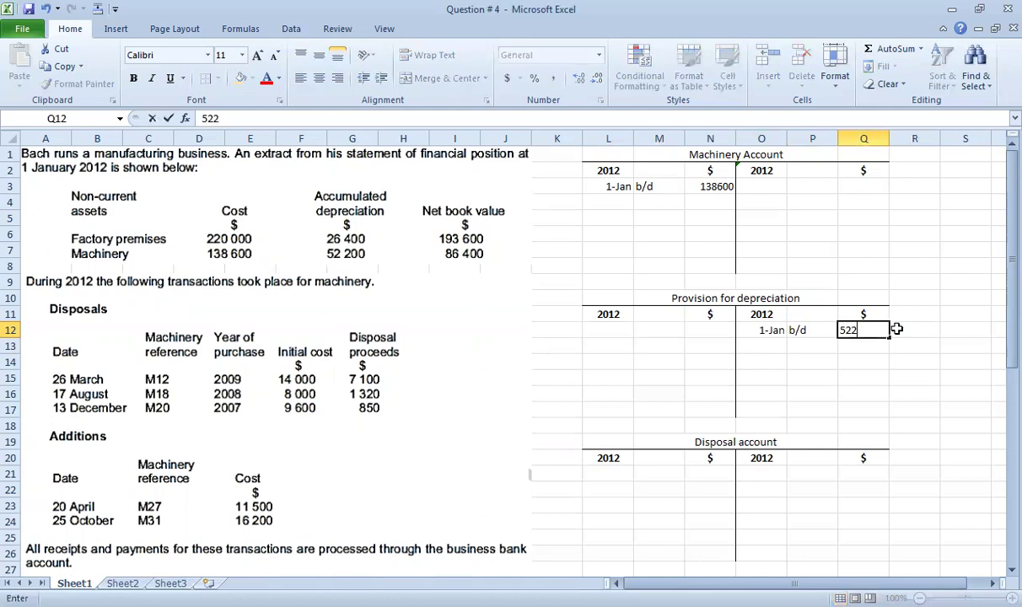
pyautogui.write('00')
pyautogui.press('Return')
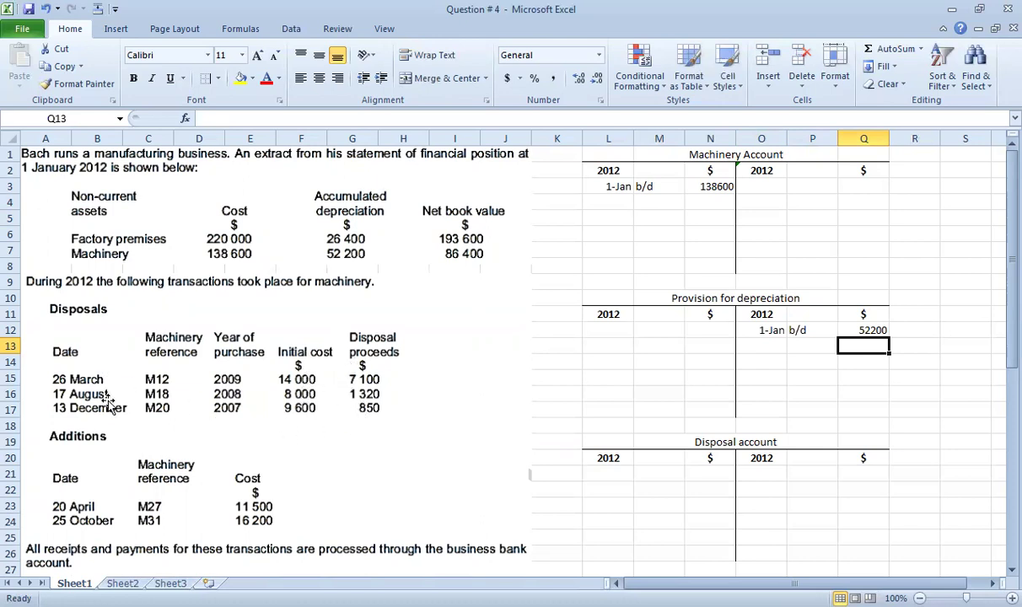
# Ignore the number-stored-as-text warning on the credit-side 2012 heading of the Machinery Account.
pyautogui.click(740, 188)
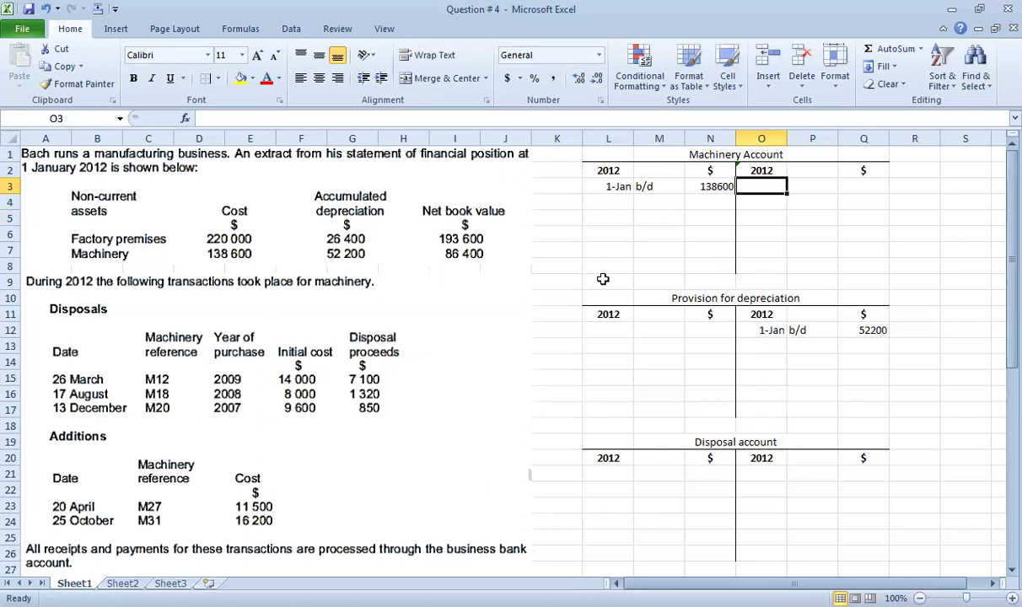
pyautogui.click(751, 170)
pyautogui.click(718, 172)
pyautogui.click(774, 250)
# Enter the disposal dates 26-Mar, 17-Aug and 13-Dec on the Machinery Account's credit side in O3:O5.
pyautogui.press('Return')
pyautogui.write('26-mar')
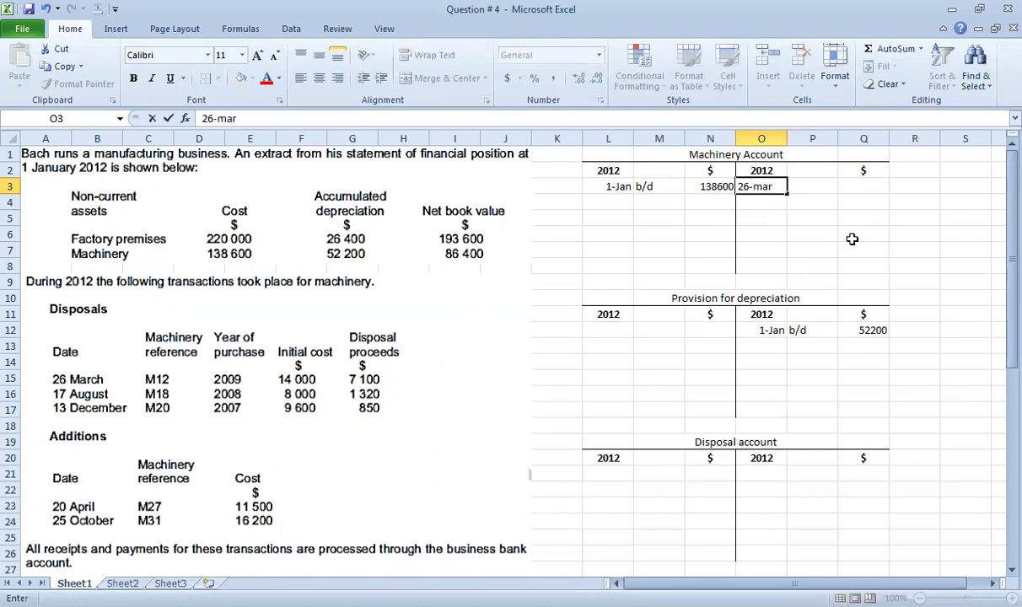
pyautogui.press('Return')
pyautogui.write('17')
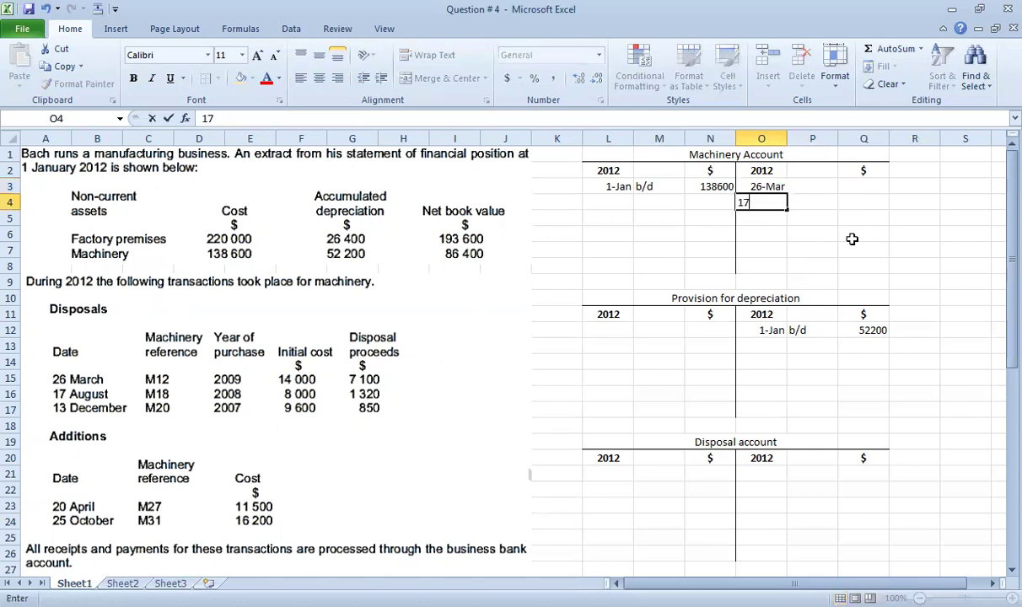
pyautogui.write('-aug')
pyautogui.press('Return')
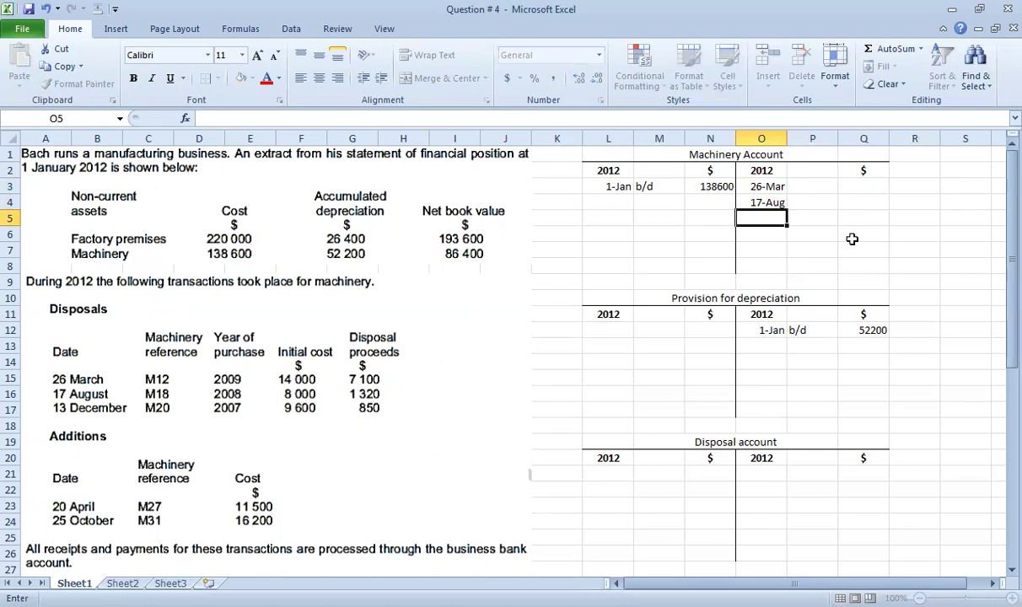
pyautogui.write('13-dec')
pyautogui.press('Tab')
# Label the three disposal entries in P3:P5 as disp a/c.
pyautogui.press('Up')
pyautogui.press('Up')
pyautogui.write('dis')
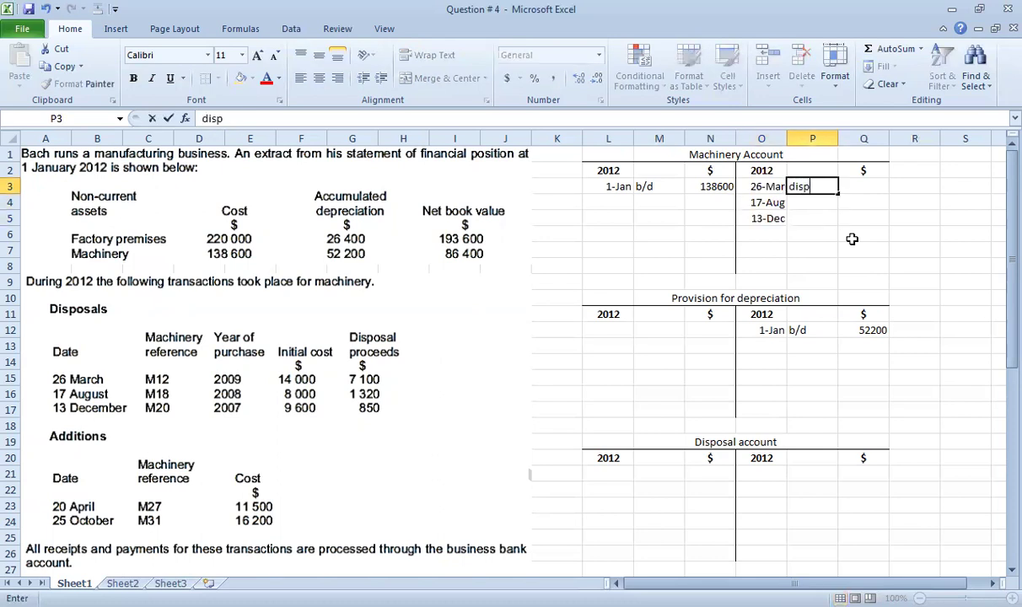
pyautogui.write('p ac')
pyautogui.write('/c')
pyautogui.press('Return')
pyautogui.write('d')
pyautogui.press('Return')
pyautogui.write('d')
pyautogui.press('Return')
# Enter the disposed machines' initial costs 14000, 8000 and 9600 in Q3:Q5.
pyautogui.press('Right')
pyautogui.press('Up')
pyautogui.press('Up')
pyautogui.press('Up')
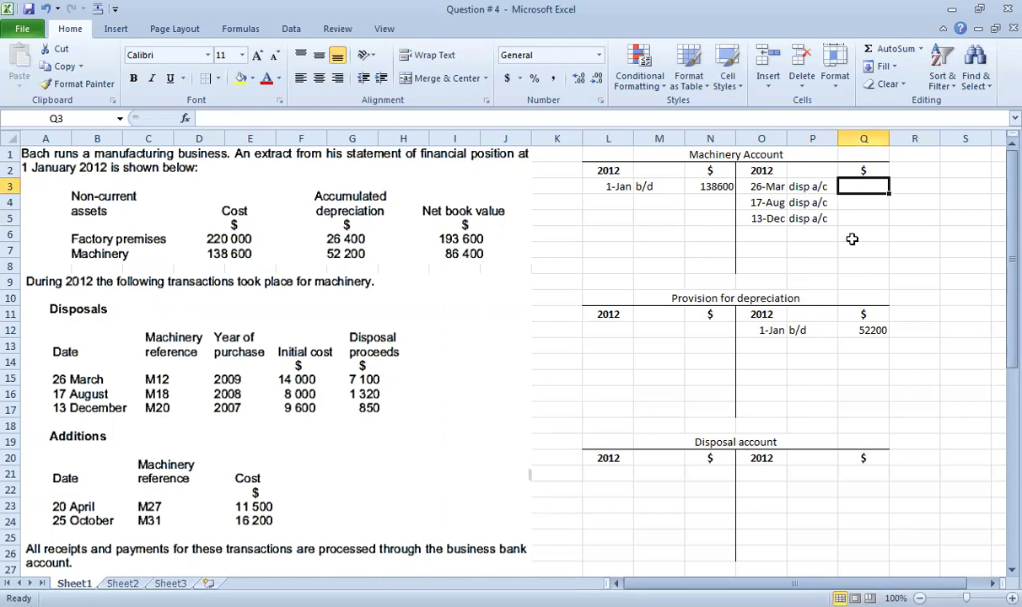
pyautogui.write('14000')
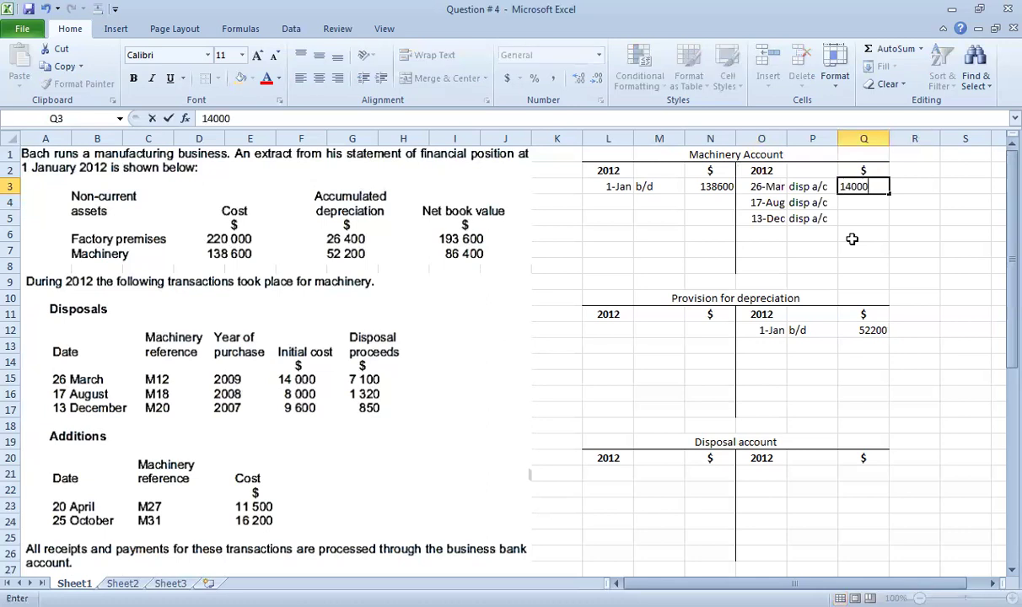
pyautogui.press('Return')
pyautogui.write('8000')
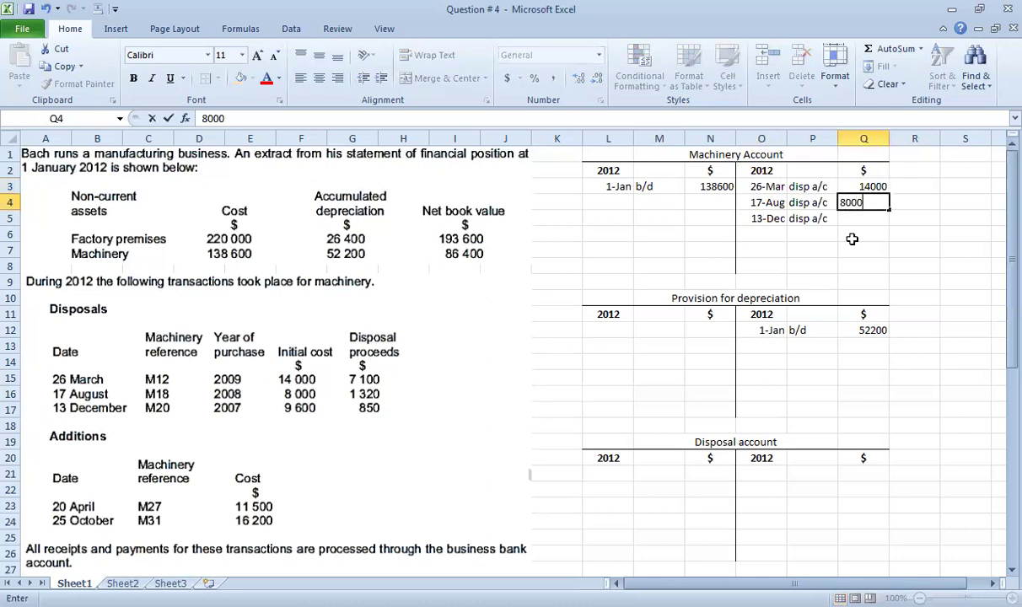
pyautogui.press('Return')
pyautogui.write('9600')
pyautogui.press('Return')
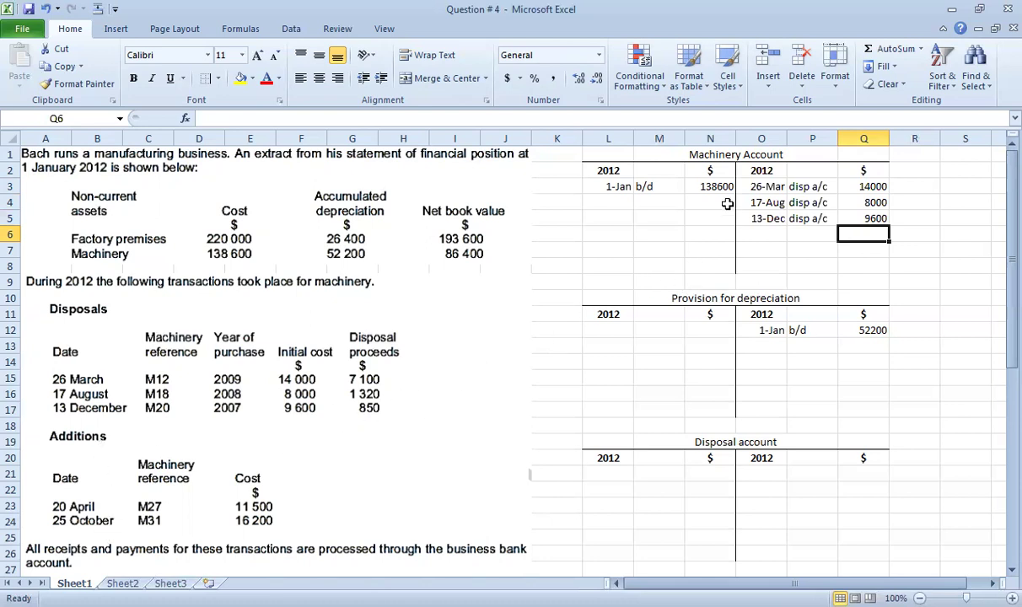
# Enter the addition dates 20-Apr and 25-Oct on the Machinery Account's debit side in L4:L5.
pyautogui.click(605, 201)
pyautogui.write('20')
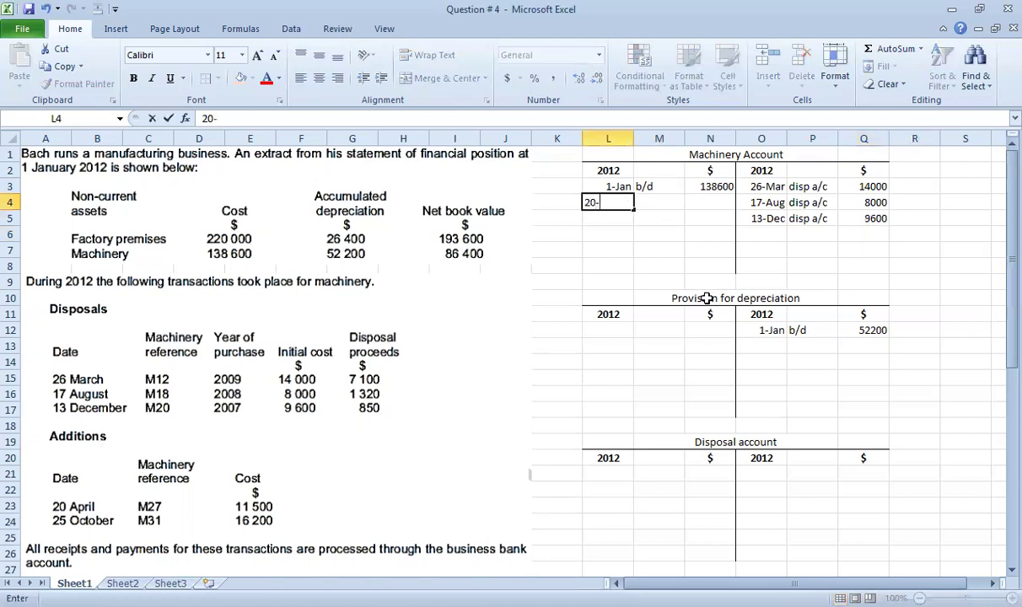
pyautogui.write('-april')
pyautogui.press('Return')
pyautogui.write('25-oct')
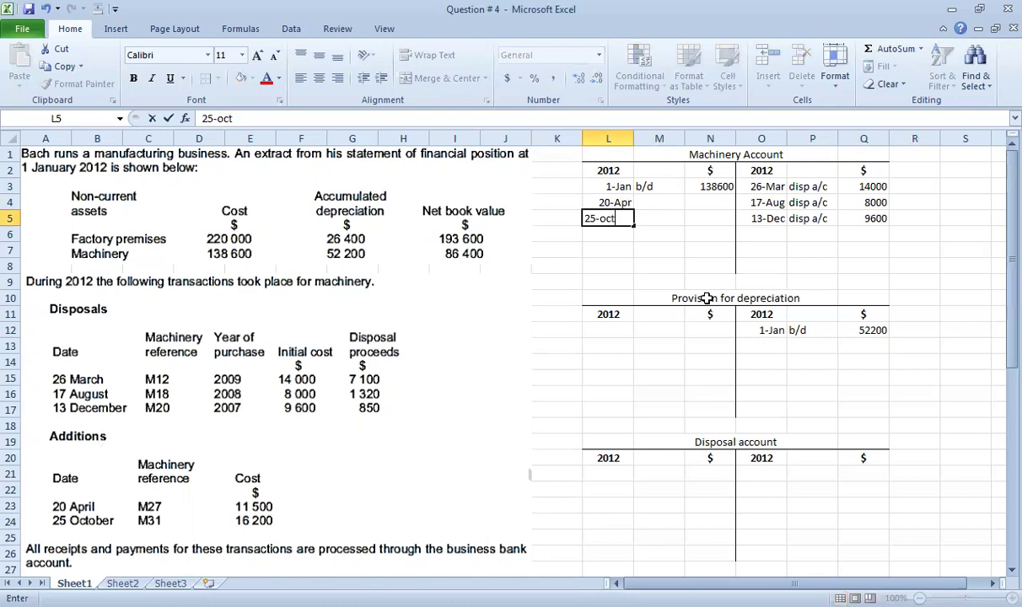
# Describe both machinery additions in M4:M5 as bank.
pyautogui.press('Right')
pyautogui.press('Up')
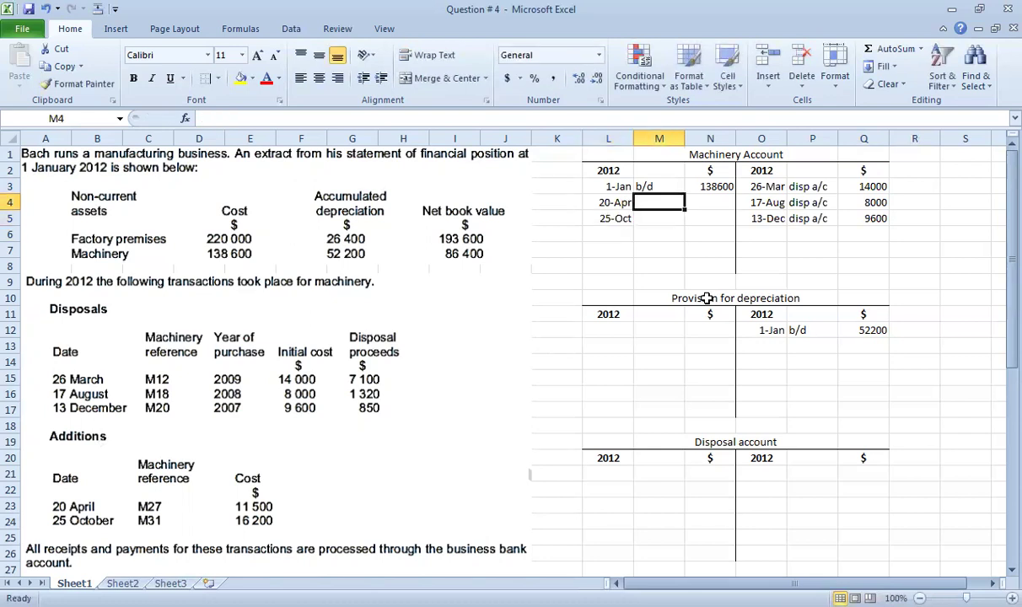
pyautogui.write('bank')
pyautogui.press('Return')
pyautogui.write('Ban')
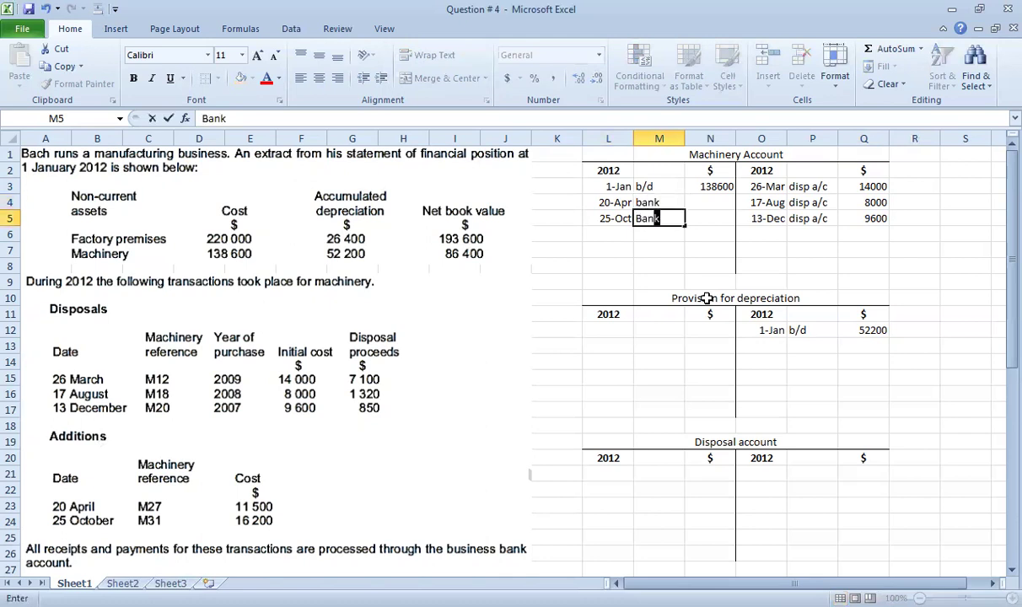
pyautogui.write('bank')
pyautogui.press('Return')
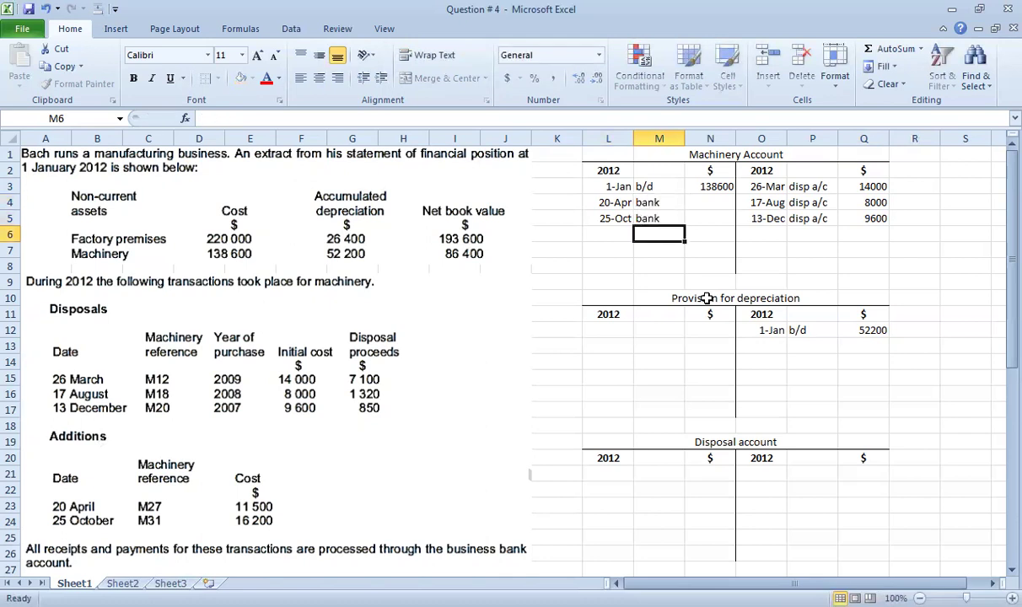
# Enter the addition costs 11500 for 20-Apr and 16200 for 25-Oct in N4:N5, and select the debit amounts N3:N5.
pyautogui.press('Right')
pyautogui.press('Up')
pyautogui.press('Up')
pyautogui.write('1')
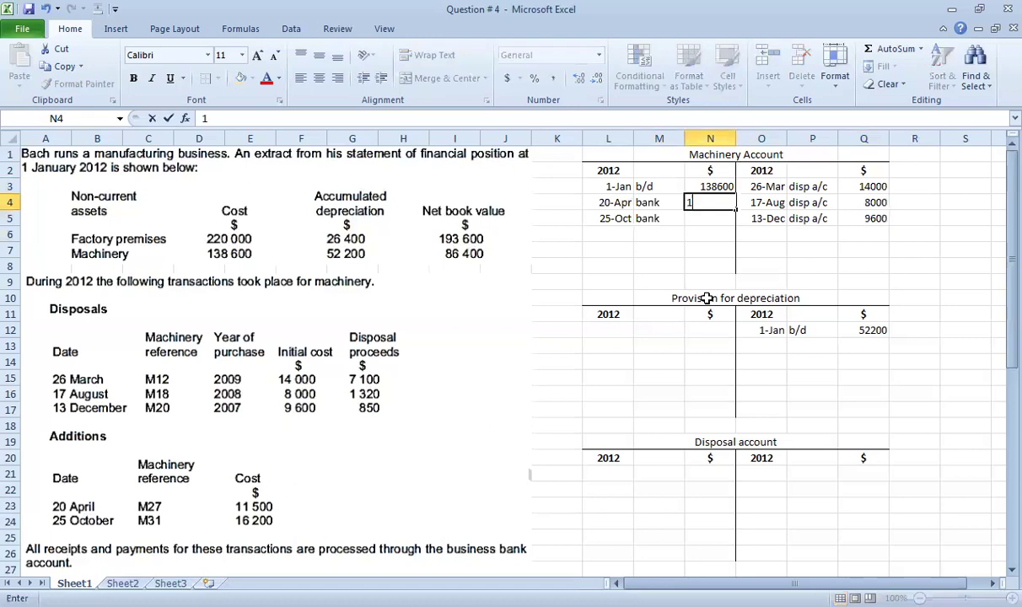
pyautogui.write('1500')
pyautogui.press('Return')
pyautogui.write('16200')
pyautogui.press('Return')
pyautogui.press('Down')
pyautogui.press('Up')
pyautogui.moveTo(696, 188); pyautogui.dragTo(696, 216)
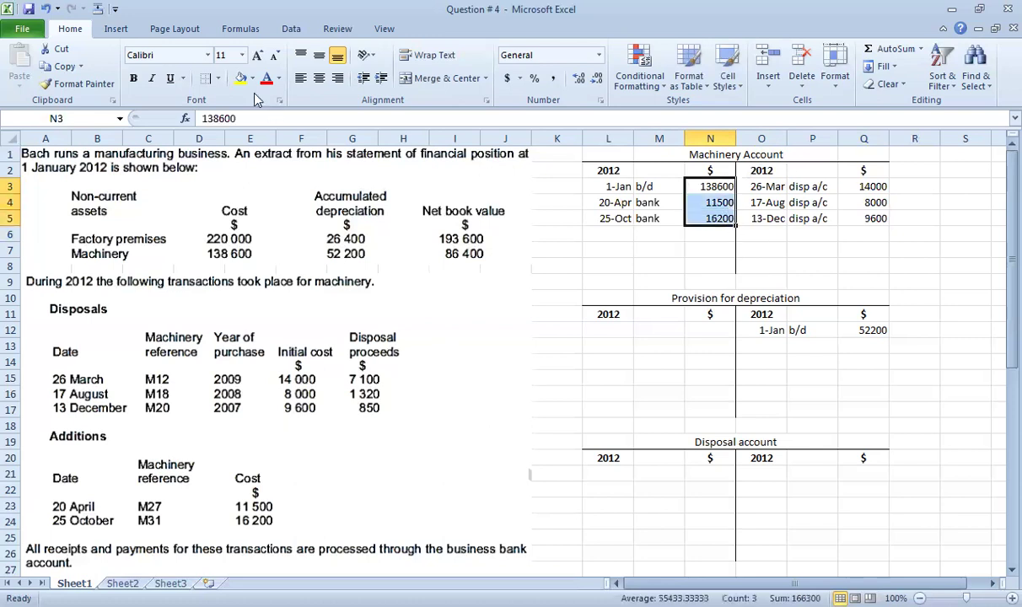
# Format the Machinery Account's amounts in N3:N5 and Q3:Q5 with thousands separators and no decimals.
pyautogui.click(553, 78)
pyautogui.click(597, 79)
pyautogui.click(596, 78)
pyautogui.moveTo(877, 186); pyautogui.dragTo(877, 218)
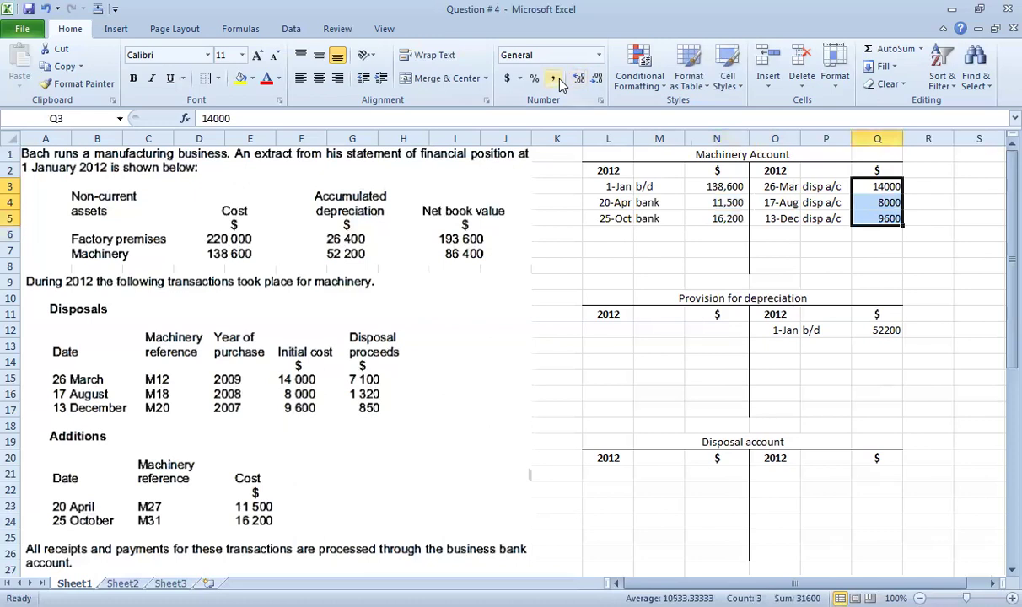
pyautogui.click(553, 78)
pyautogui.click(596, 79)
pyautogui.click(597, 78)
pyautogui.click(717, 219)
pyautogui.click(822, 250)
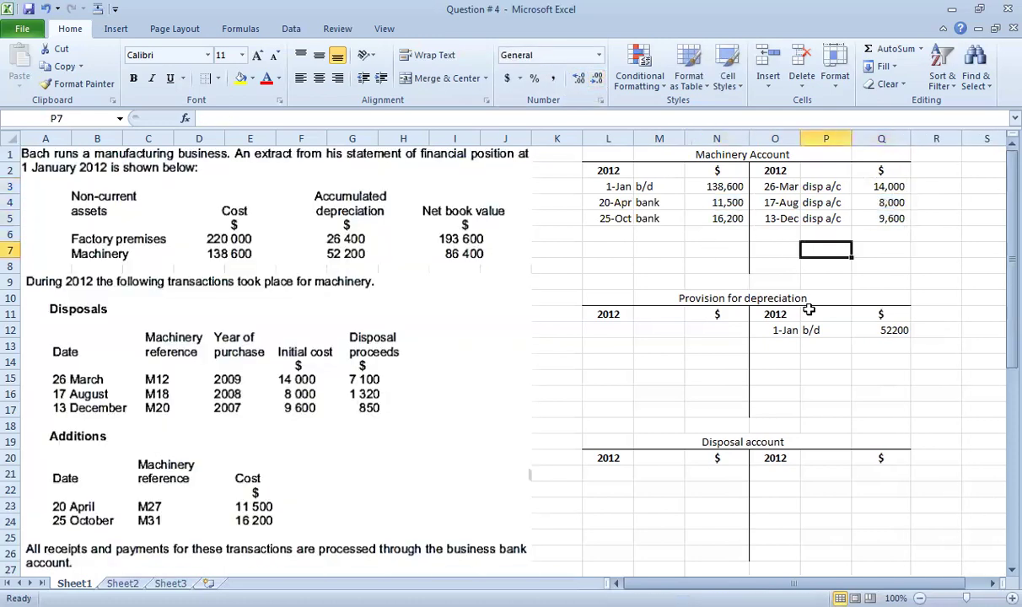
# Enter the year-end date 31-Dec on the Machinery Account's credit side in O6.
pyautogui.click(775, 219)
pyautogui.click(793, 235)
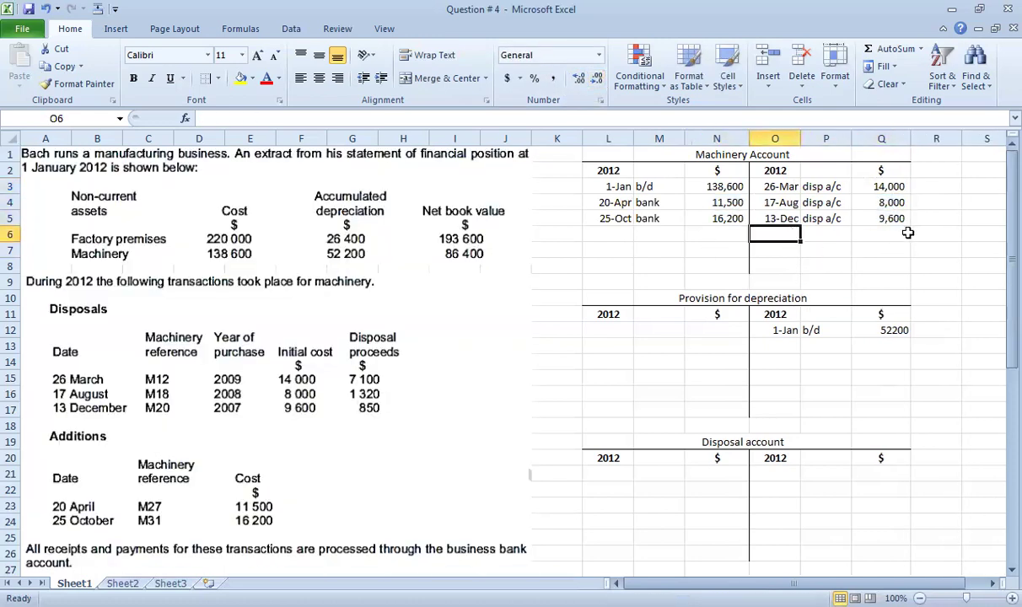
pyautogui.write('31-dec')
pyautogui.press('Tab')
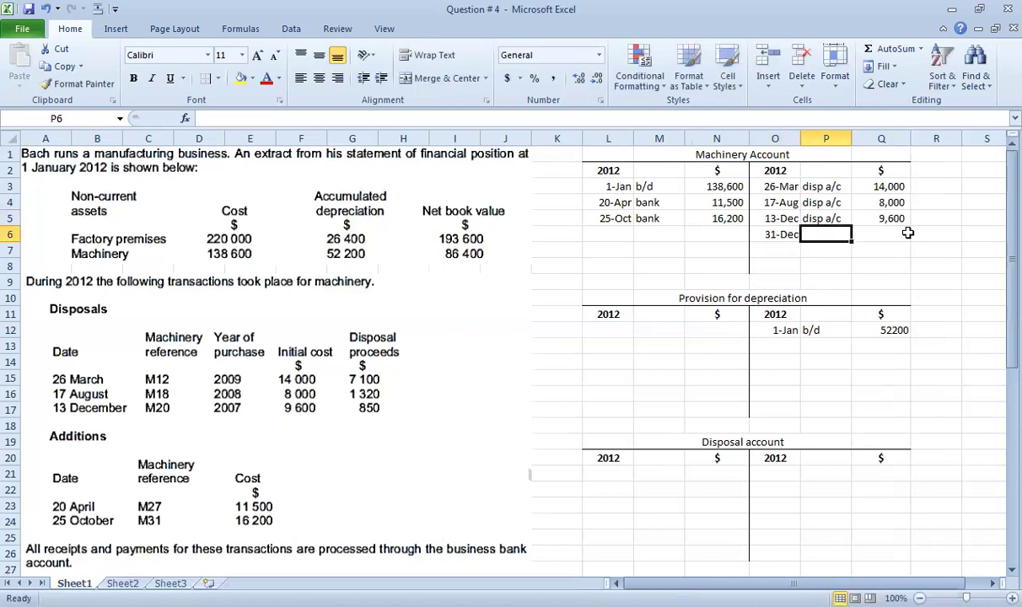
pyautogui.click(760, 250)
pyautogui.click(736, 255)
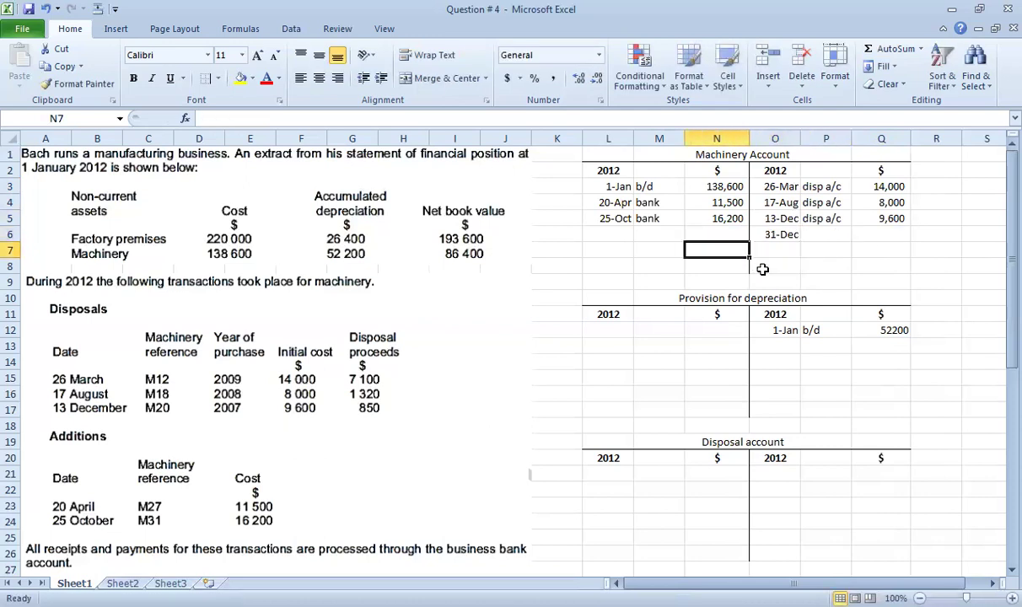
pyautogui.hotkey('alt', '=')
pyautogui.hotkey('alt', '=')
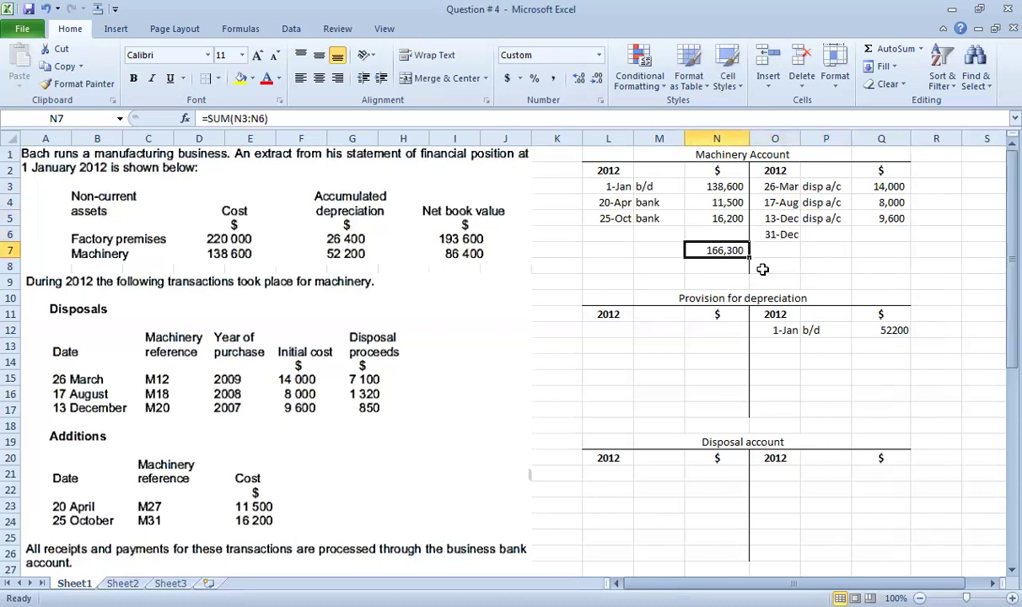
pyautogui.hotkey('ctrl', 'c')
pyautogui.press('Escape')
pyautogui.click(883, 251)
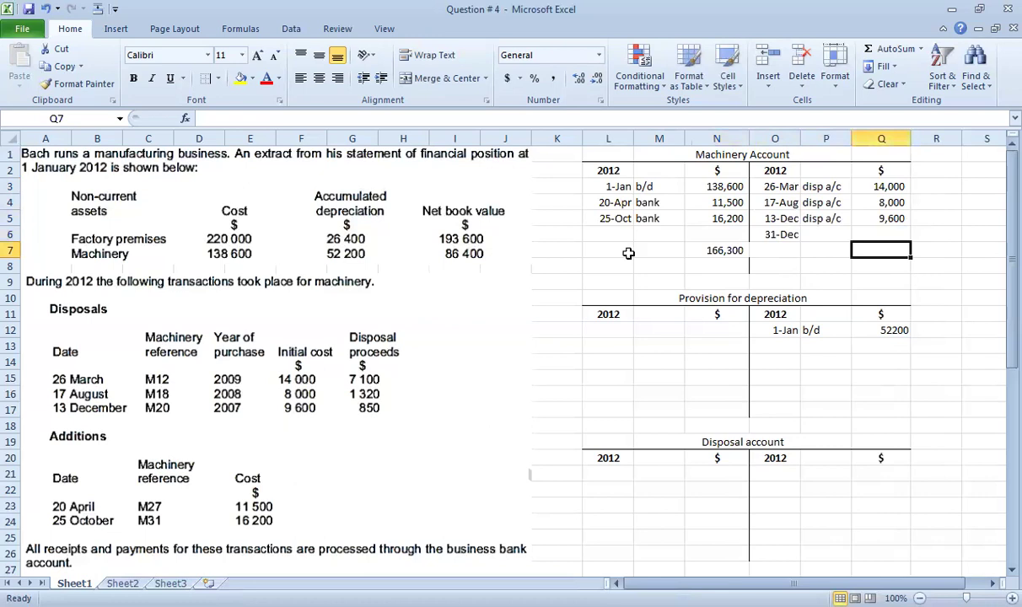
pyautogui.moveTo(731, 257); pyautogui.dragTo(666, 235)
pyautogui.press('Delete')
pyautogui.click(780, 264)
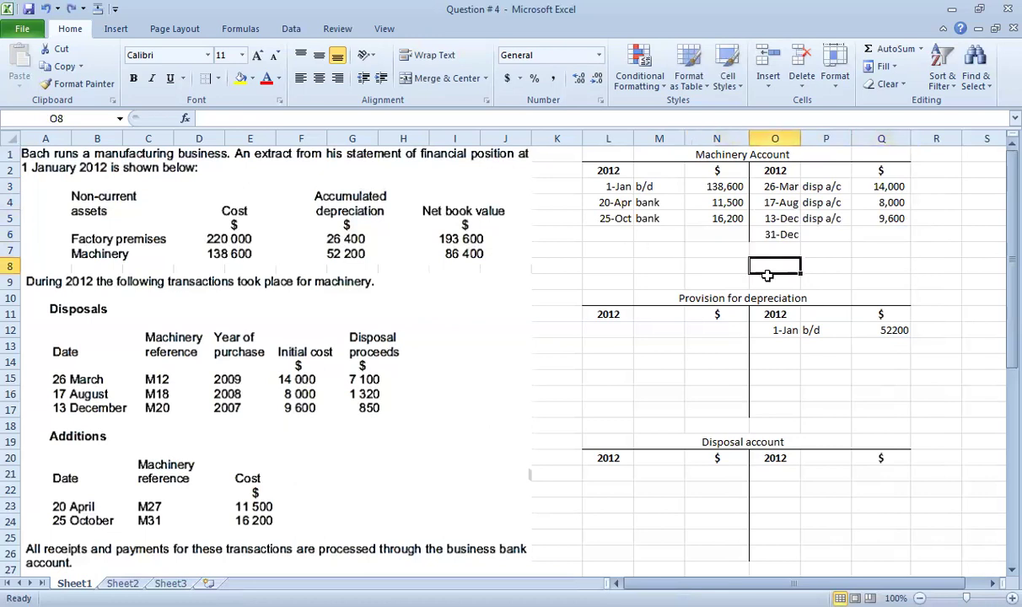
# Total the Machinery Account's debit side in N7 with =SUM(N3:N6) and make the total bold.
pyautogui.press('Up')
pyautogui.press('Right')
pyautogui.click(729, 255)
pyautogui.hotkey('alt', '=')
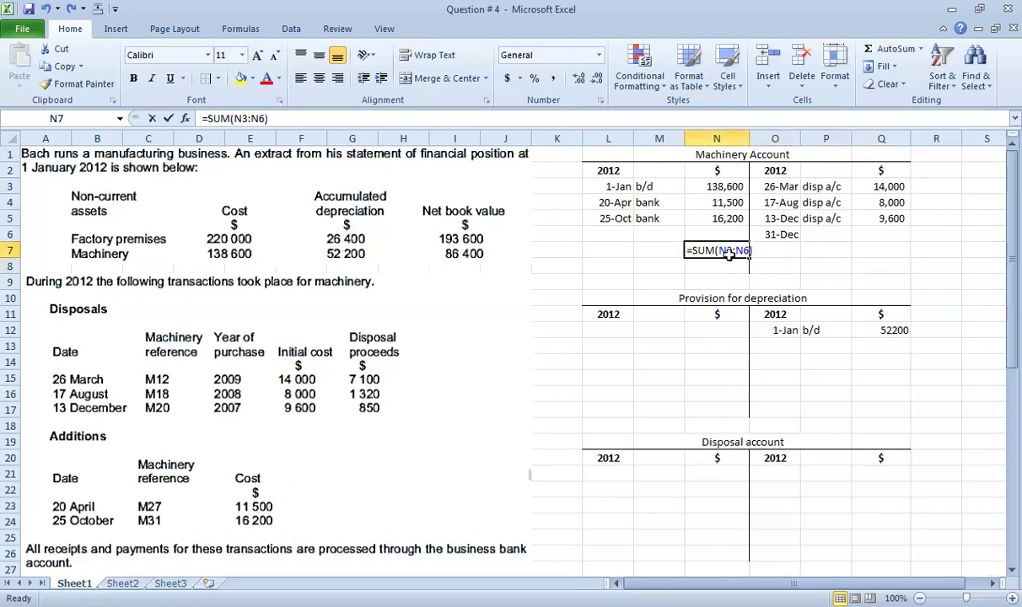
pyautogui.hotkey('ctrl', 'Return')
pyautogui.hotkey('ctrl', 'b')
# Set the Machinery Account's credit total in Q7 equal to the debit total in N7.
pyautogui.press('Right')
pyautogui.press('Right')
pyautogui.press('Right')
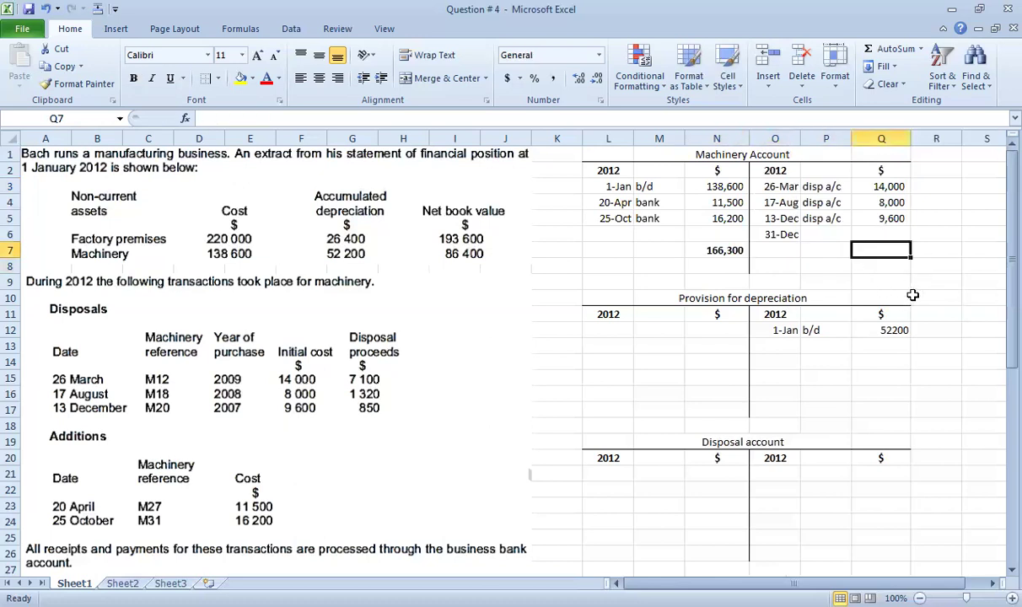
pyautogui.click(900, 238)
pyautogui.press('Down')
pyautogui.write('=')
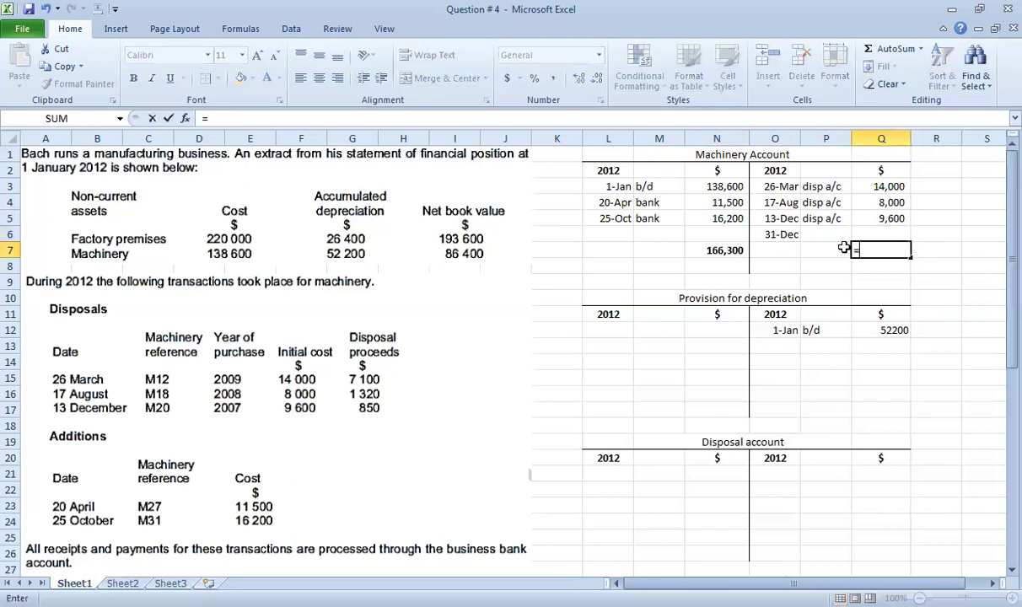
pyautogui.click(717, 250)
pyautogui.press('Return')
# Calculate the machinery closing balance in Q6 with the formula =Q7-Q3-Q4-Q5.
pyautogui.press('Up')
pyautogui.press('Up')
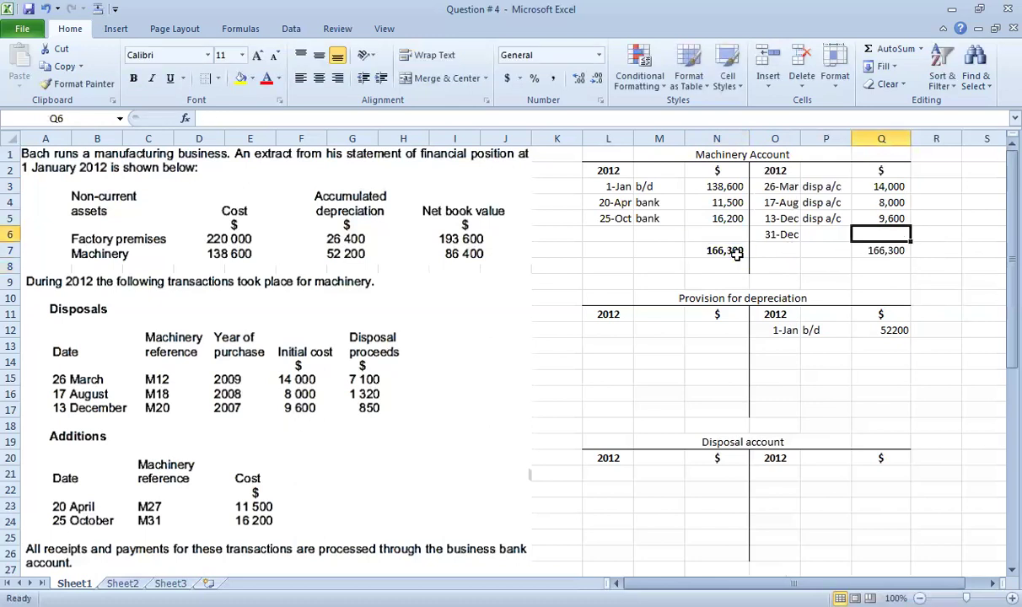
pyautogui.write('=')
pyautogui.press('Down')
pyautogui.write('-')
pyautogui.press('Up')
pyautogui.press('Up')
pyautogui.press('Up')
pyautogui.write('-')
pyautogui.press('Up')
pyautogui.press('Up')
pyautogui.write('-')
pyautogui.press('Up')
pyautogui.press('Return')
pyautogui.press('Up')
# Describe the 31-Dec balance in P6 as c/d and make the credit total in Q7 bold.
pyautogui.click(832, 238)
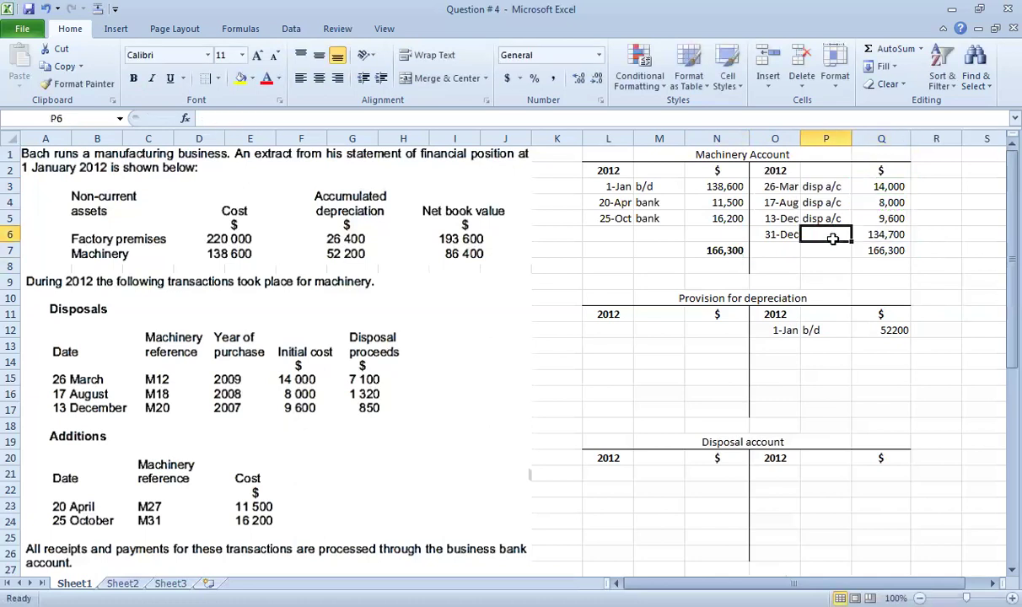
pyautogui.write('c/d')
pyautogui.press('Return')
pyautogui.press('Up')
pyautogui.press('Right')
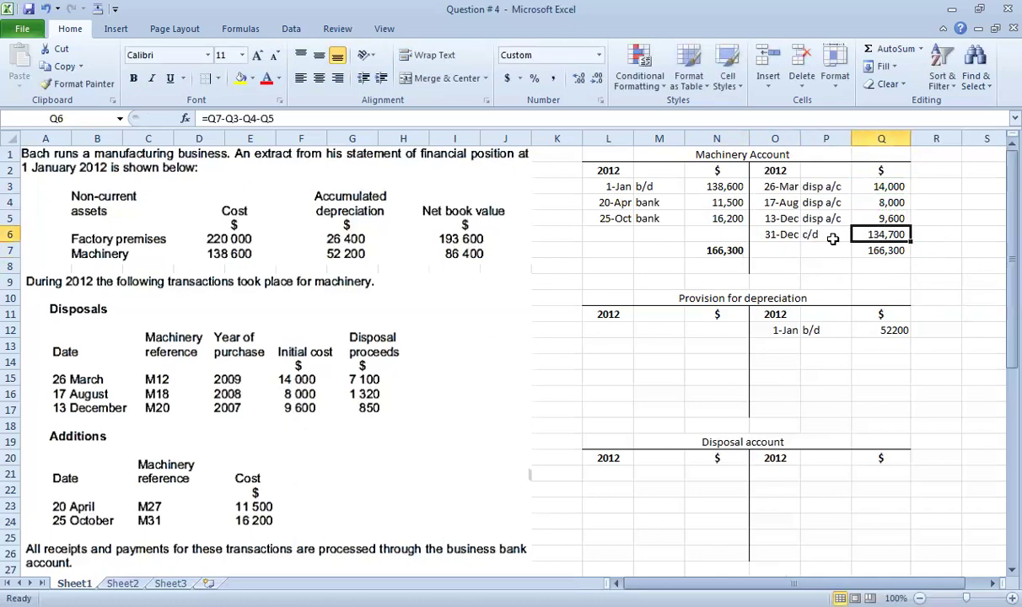
pyautogui.press('Down')
pyautogui.click(780, 278)
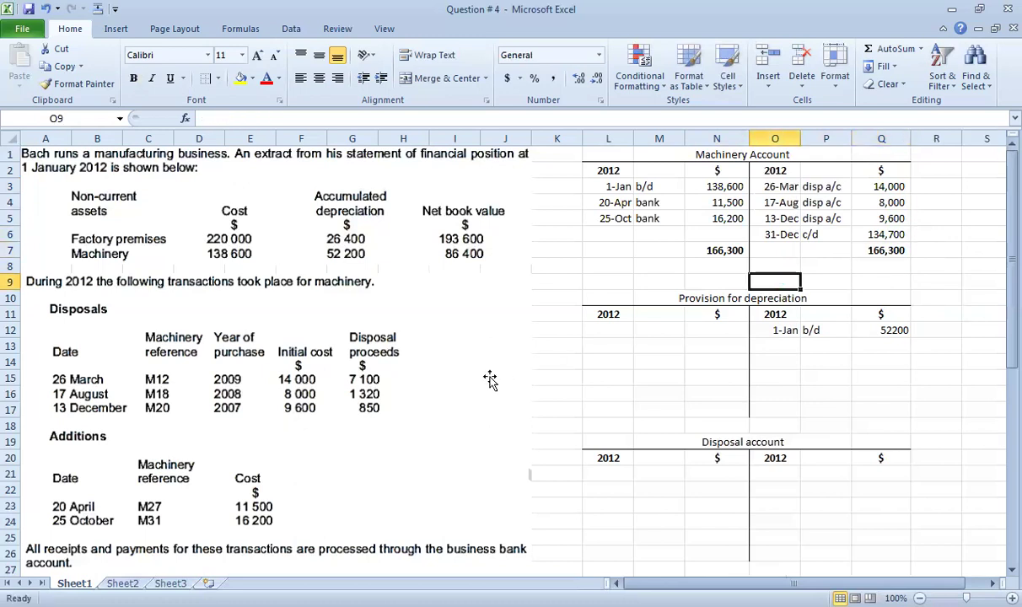
pyautogui.click(707, 185)
pyautogui.moveTo(881, 187); pyautogui.dragTo(882, 233)
pyautogui.click(736, 218)
pyautogui.moveTo(737, 200); pyautogui.dragTo(737, 221)
pyautogui.click(873, 263)
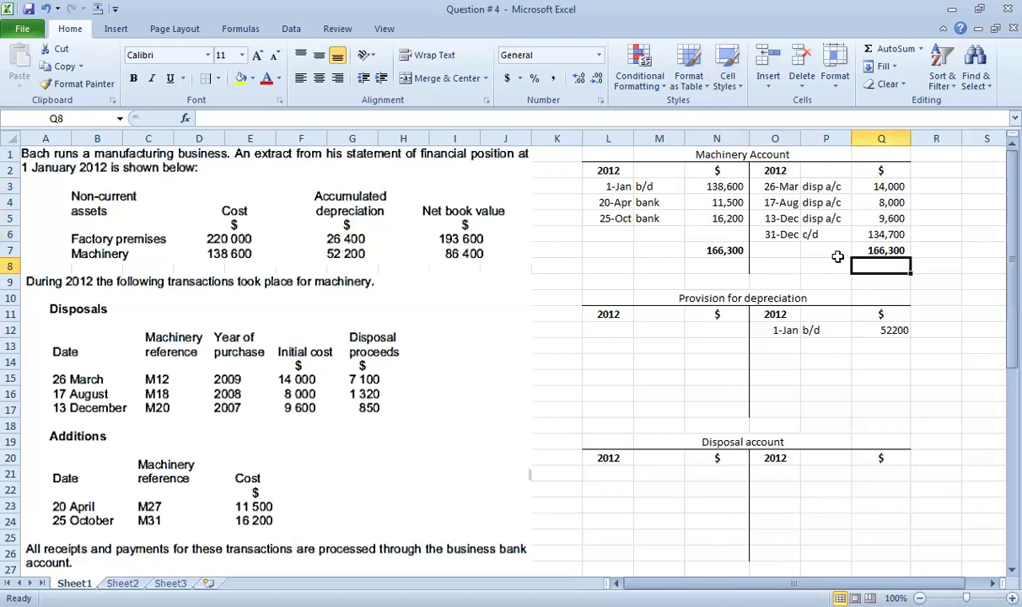
# Select O13 in the provision account and read the question's rules on machinery useful life, residual value and depreciation in the year of disposal.
pyautogui.click(787, 346)
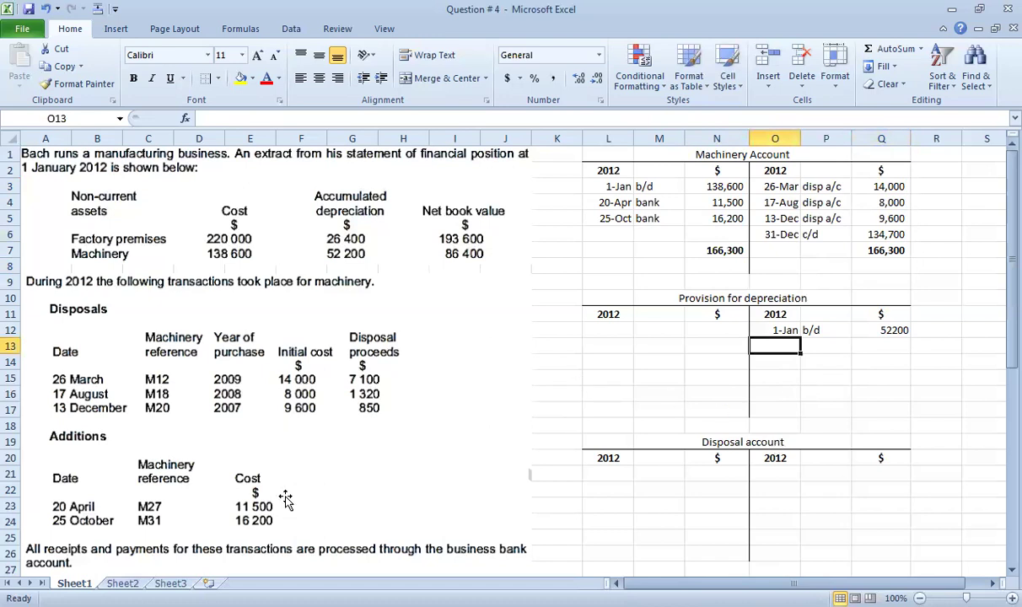
pyautogui.scroll(-1, 287, 499)
pyautogui.scroll(-1, 282, 523)
pyautogui.scroll(-2, 67, 485)
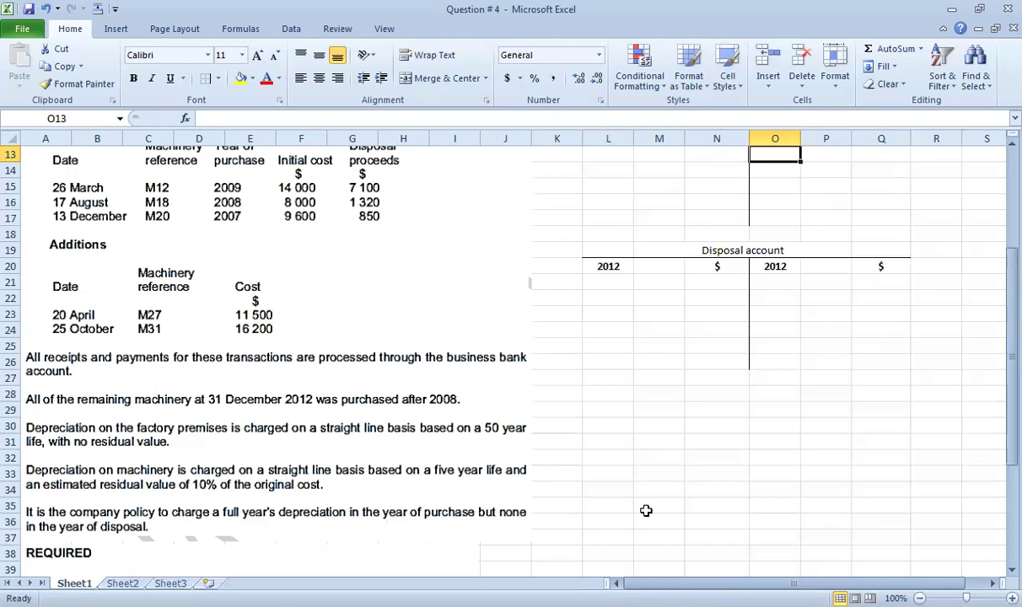
pyautogui.scroll(4, 646, 510)
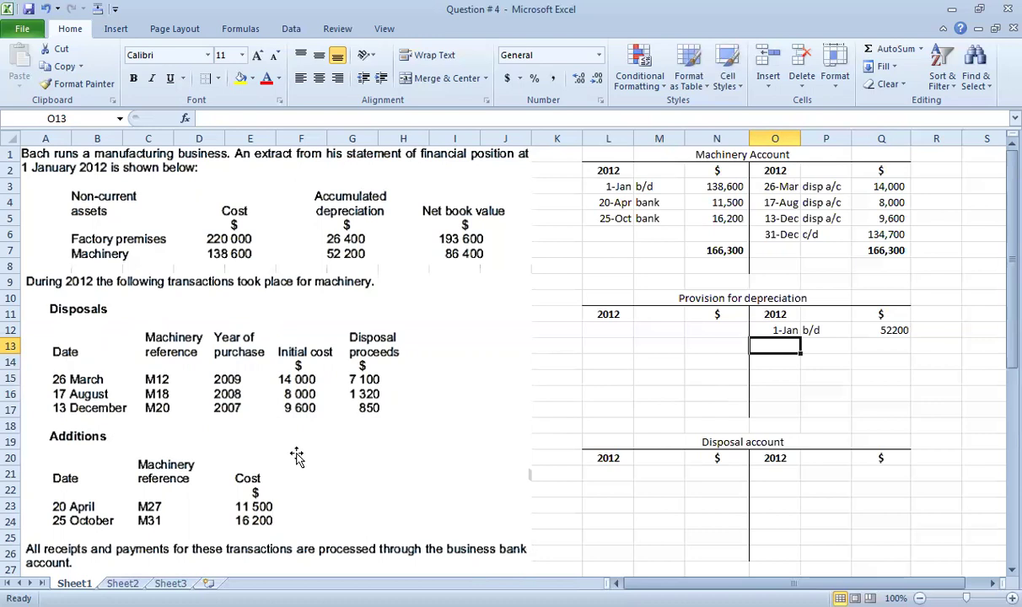
pyautogui.scroll(-6, 413, 431)
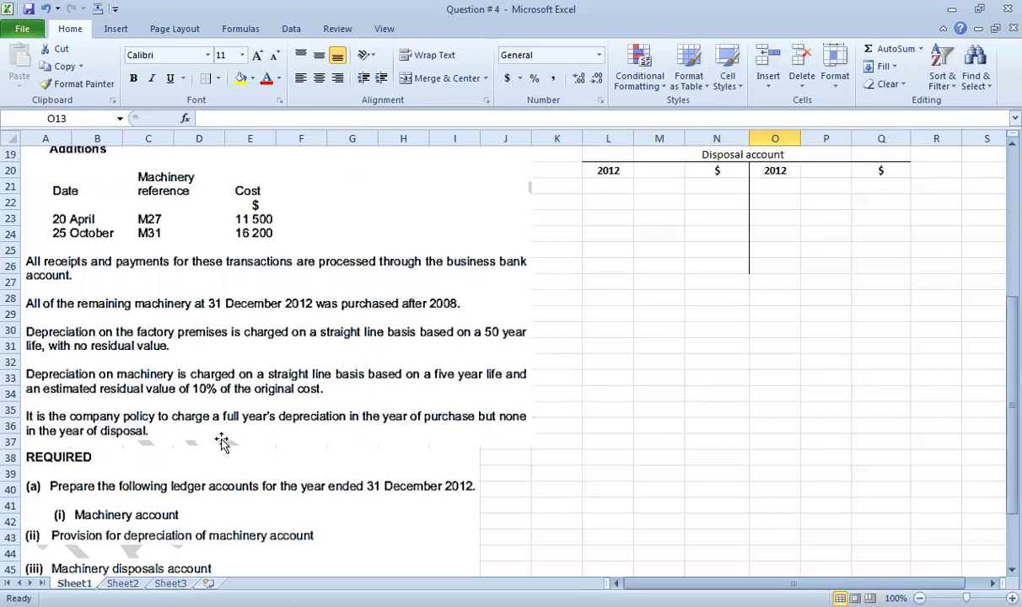
pyautogui.scroll(6, 714, 388)
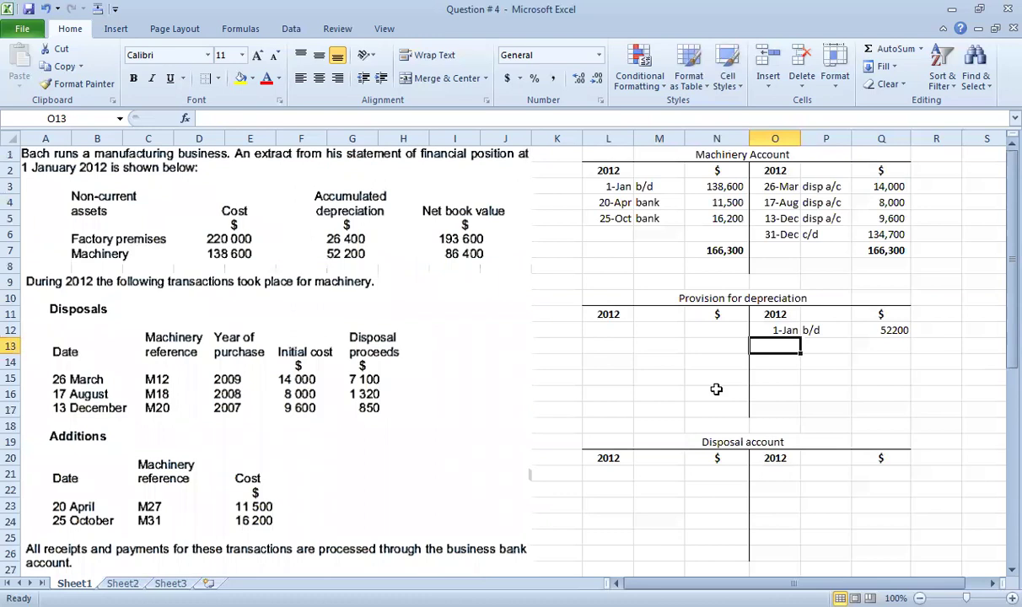
# Enter the date 31-Dec and the description pnl on the provision account's credit side in O13:P13.
pyautogui.write('31')
pyautogui.write('-dec')
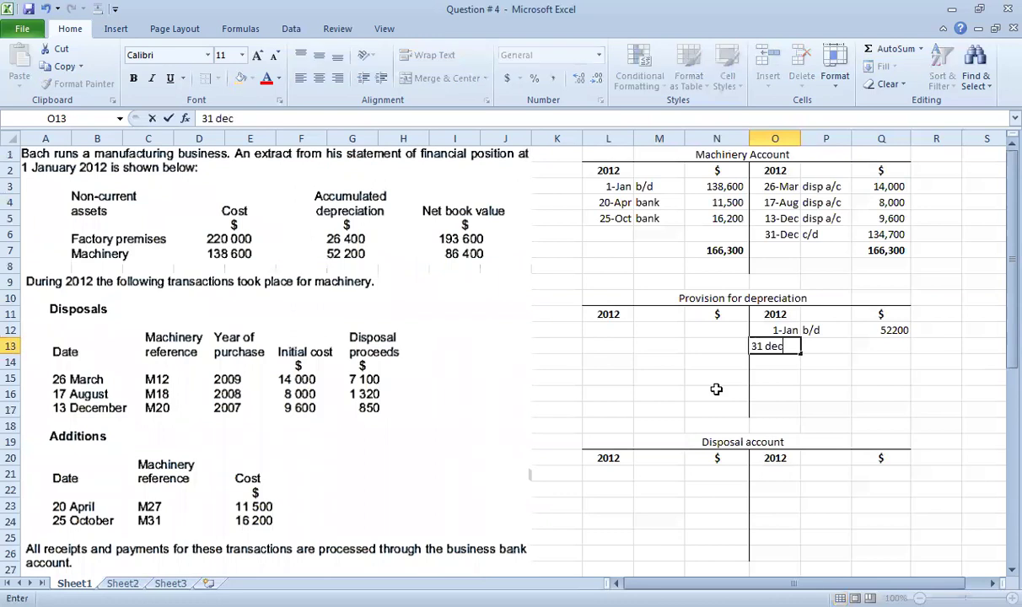
pyautogui.press('Tab')
pyautogui.write('pnl')
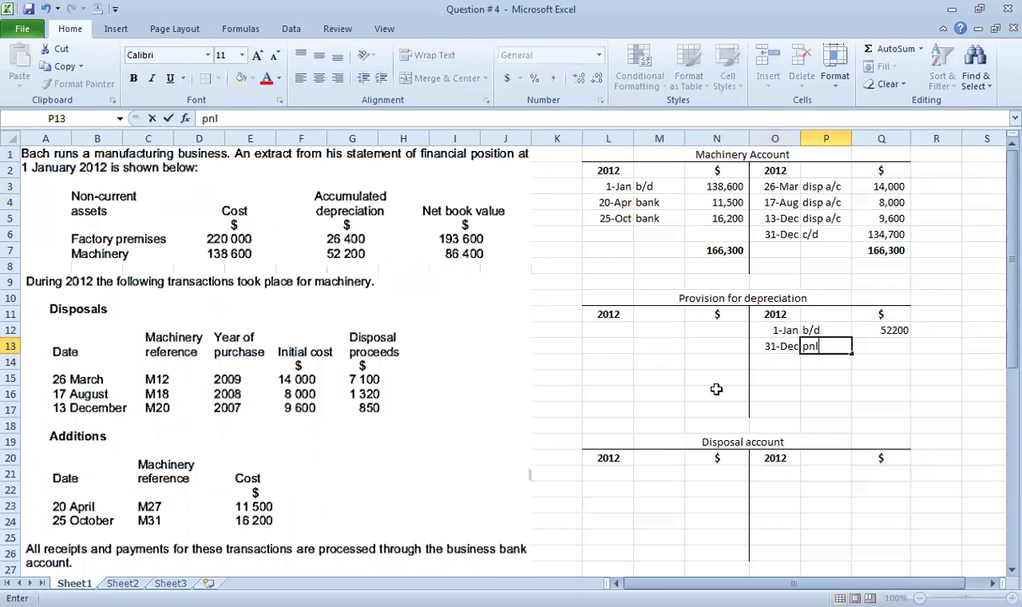
pyautogui.press('Tab')
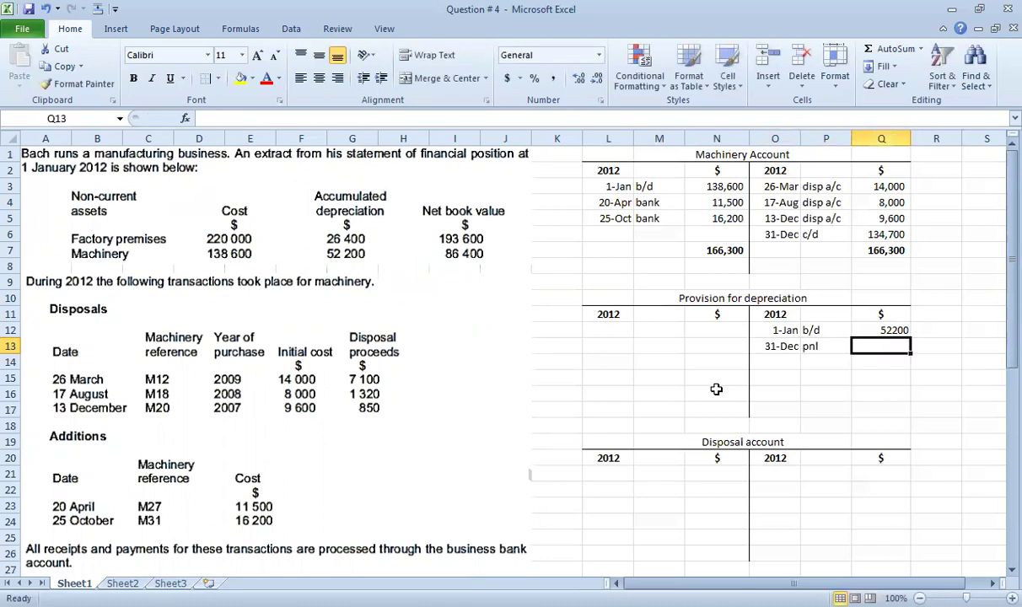
# Calculate the year's machinery depreciation charge in Q13 with the formula =(Q6-Q6*10%)/5.
pyautogui.write('=')
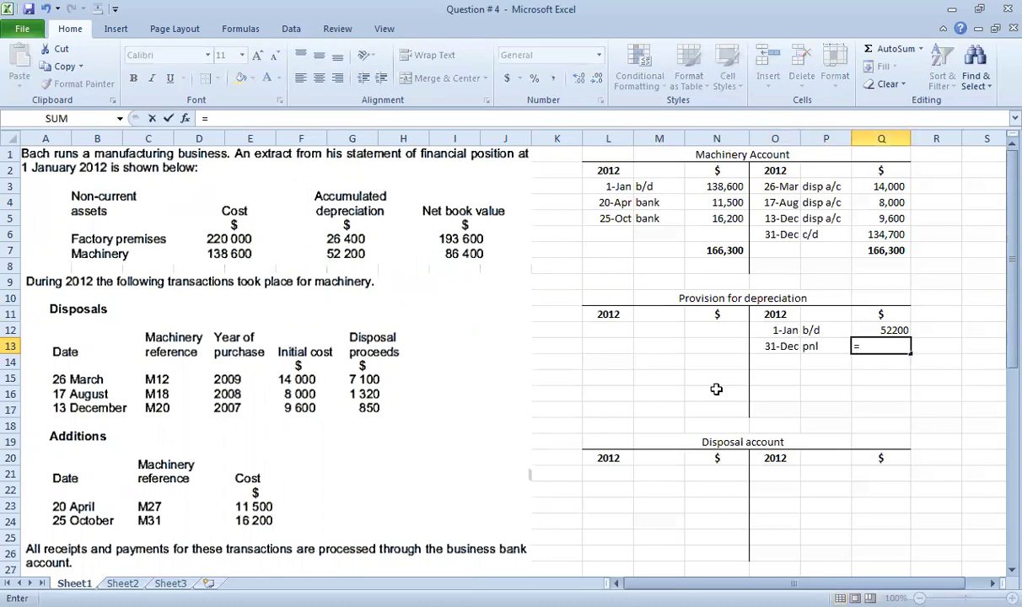
pyautogui.write('(')
pyautogui.click(868, 234)
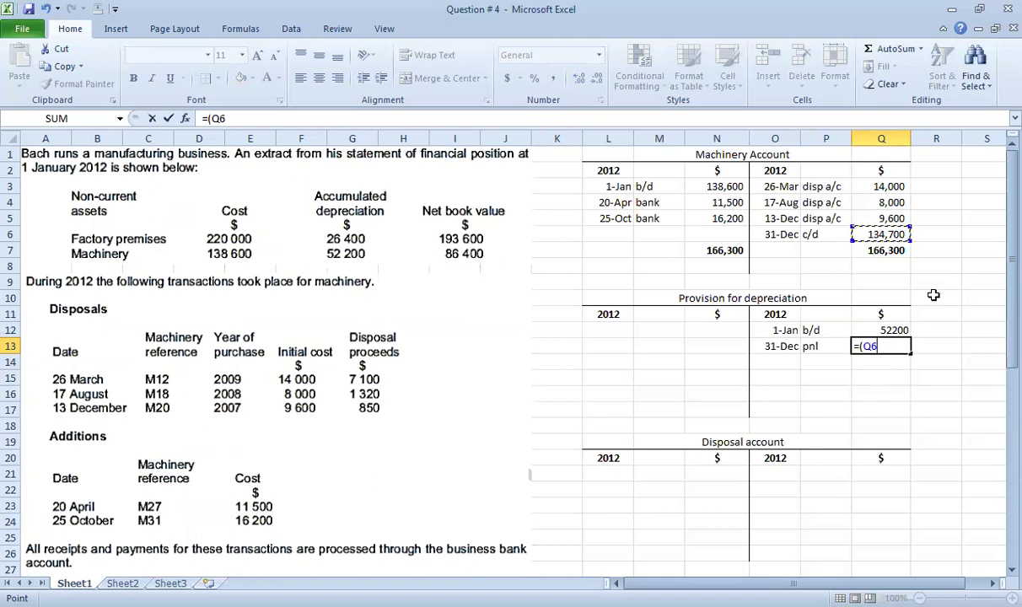
pyautogui.write('-')
pyautogui.click(892, 237)
pyautogui.write('*10%')
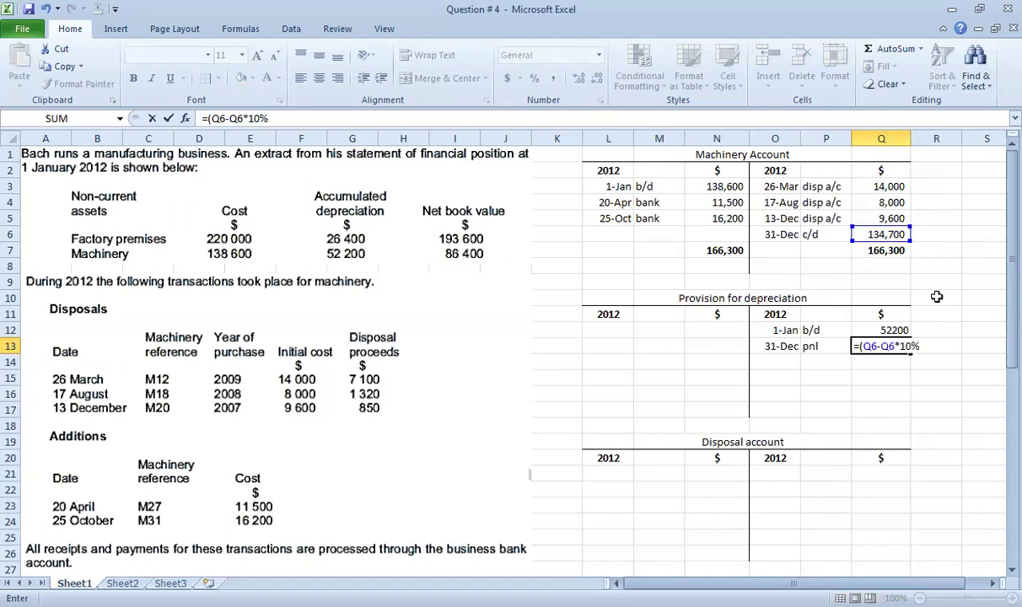
pyautogui.write(')/')
pyautogui.scroll(-4, 902, 382)
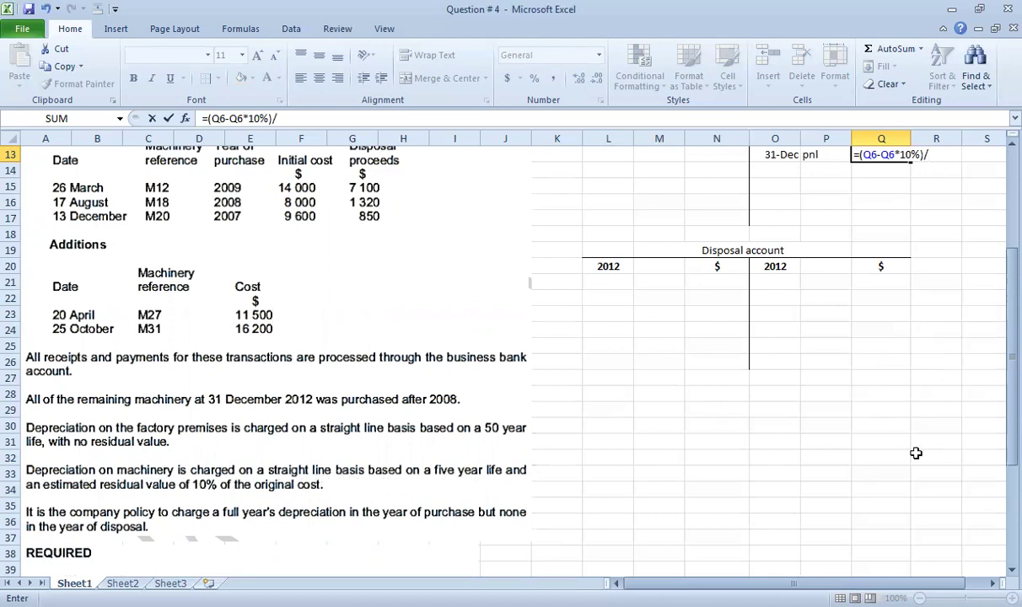
pyautogui.scroll(4, 916, 454)
pyautogui.write('5')
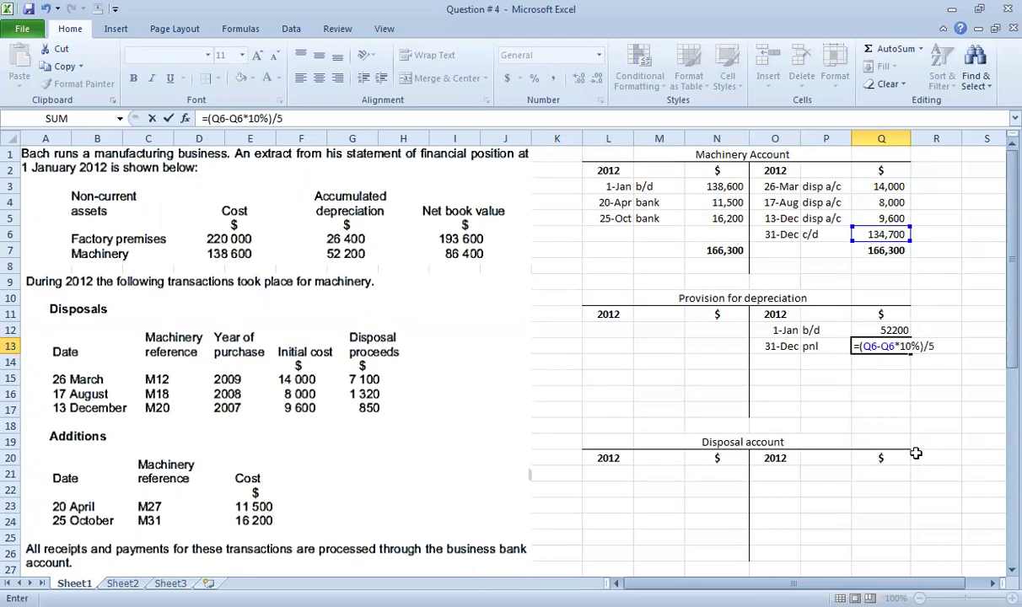
pyautogui.press('Return')
pyautogui.press('Up')
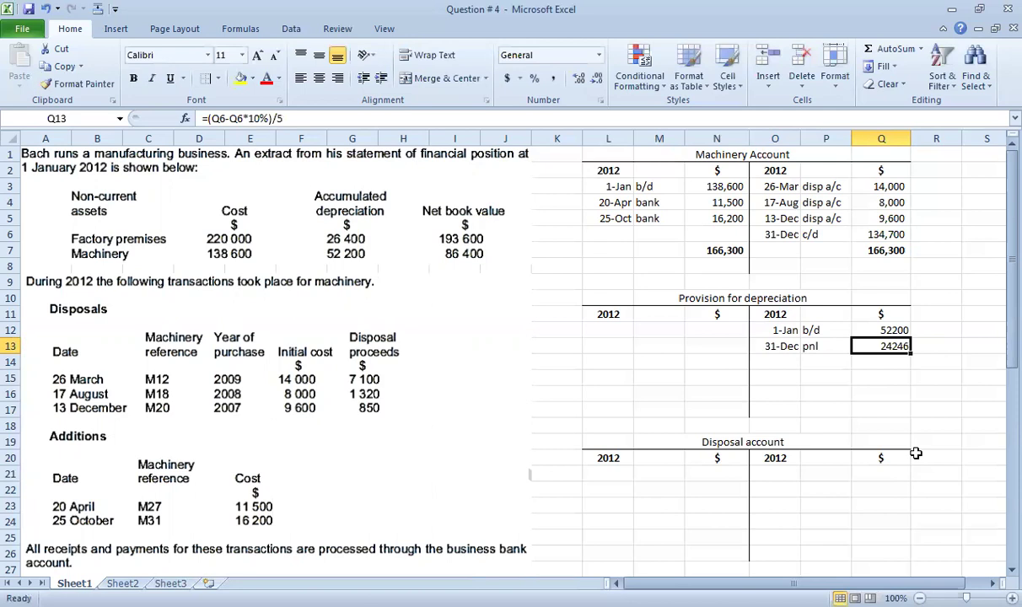
# Review the depreciation formula in Q13 and select L12 on the provision account's debit side.
pyautogui.press('F2')
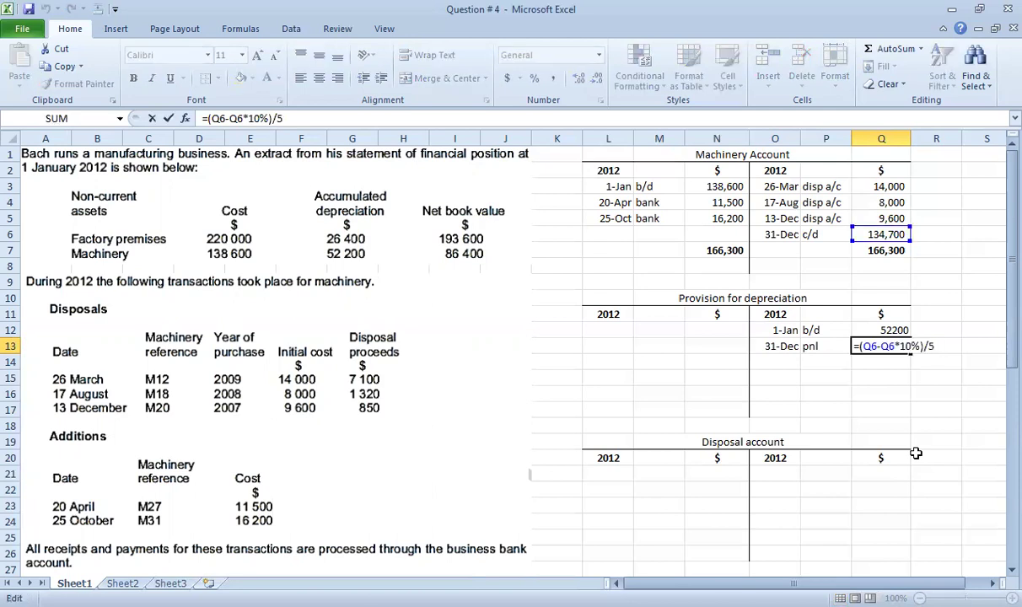
pyautogui.press('Escape')
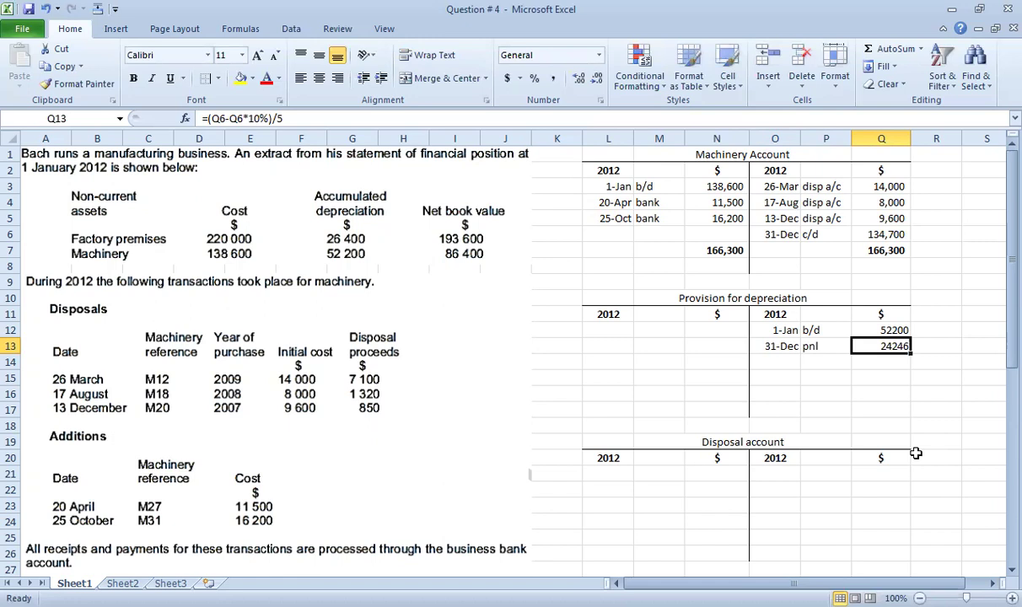
pyautogui.press('F2')
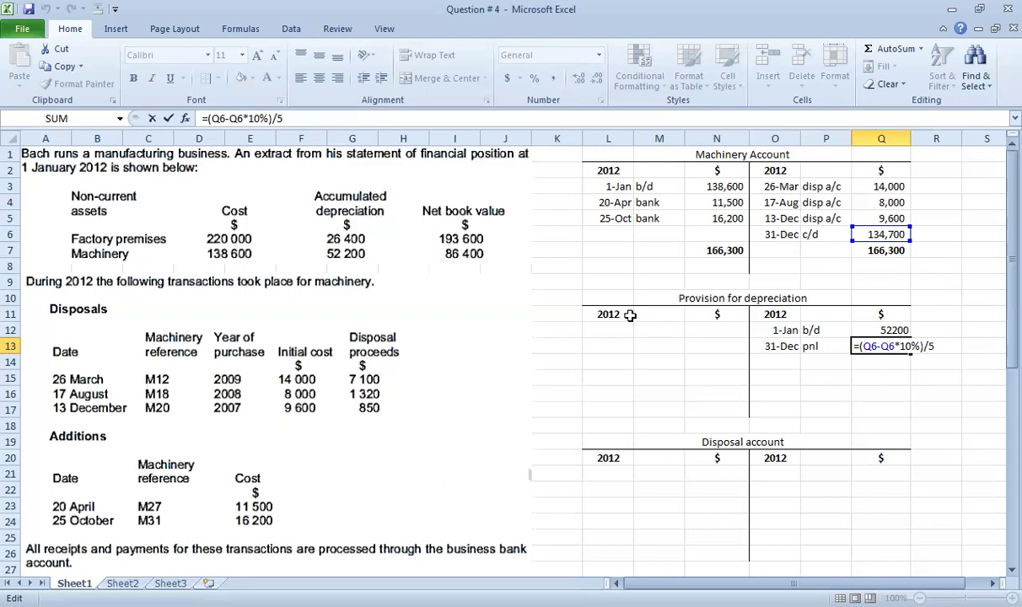
pyautogui.press('Return')
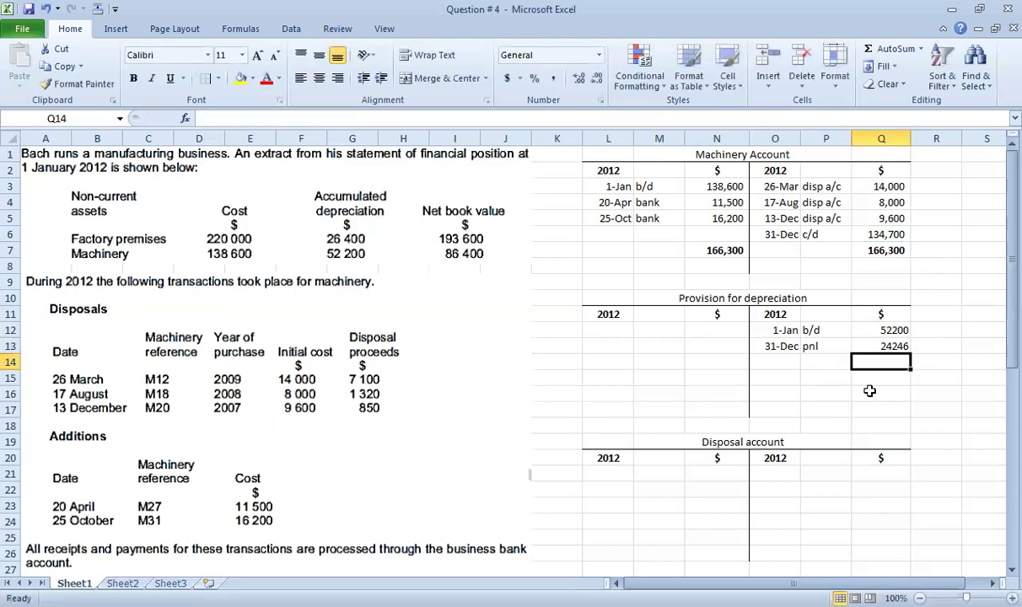
pyautogui.click(623, 332)
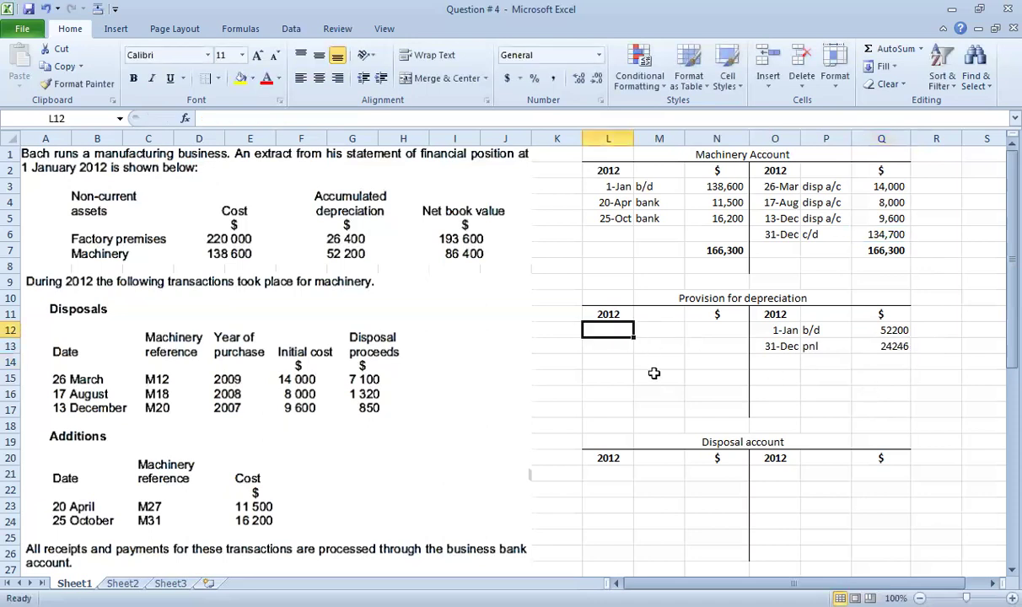
# Enter the date 26-Mar and the description disp on the provision account's debit side in L12:M12.
pyautogui.write('2')
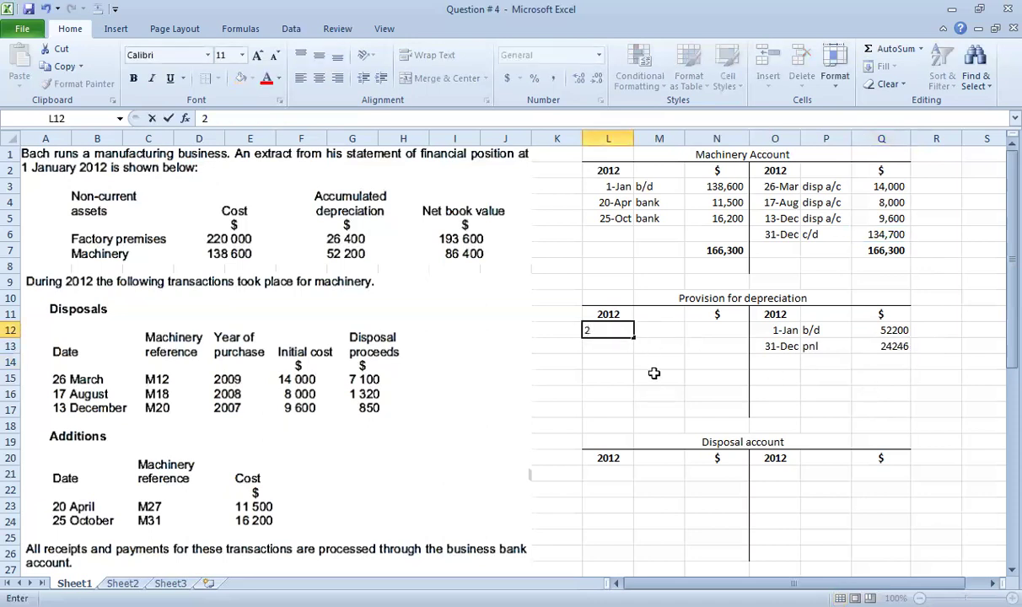
pyautogui.write('6-mar')
pyautogui.press('Tab')
pyautogui.write('disp')
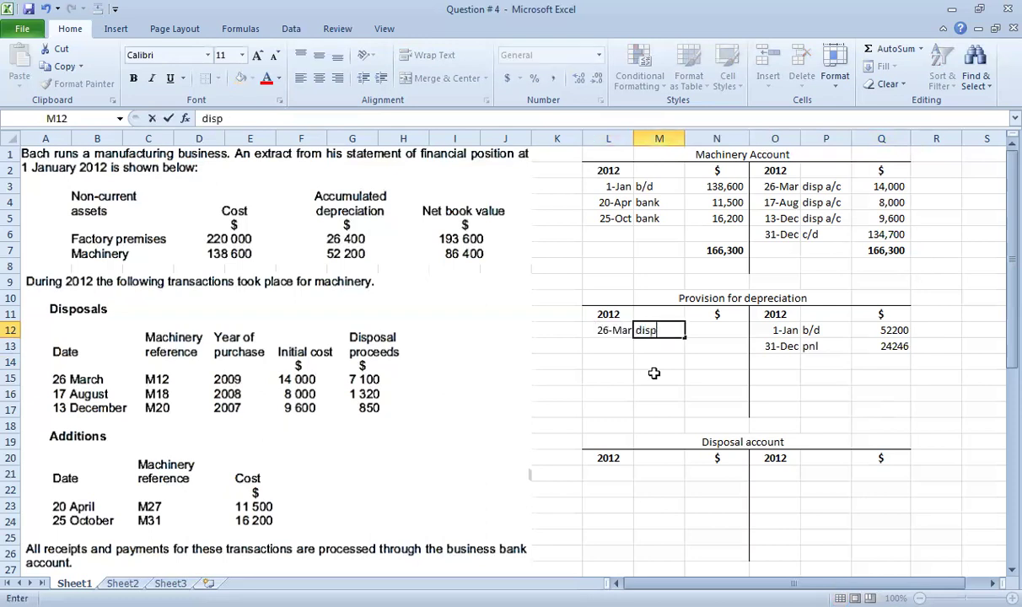
pyautogui.press('Tab')
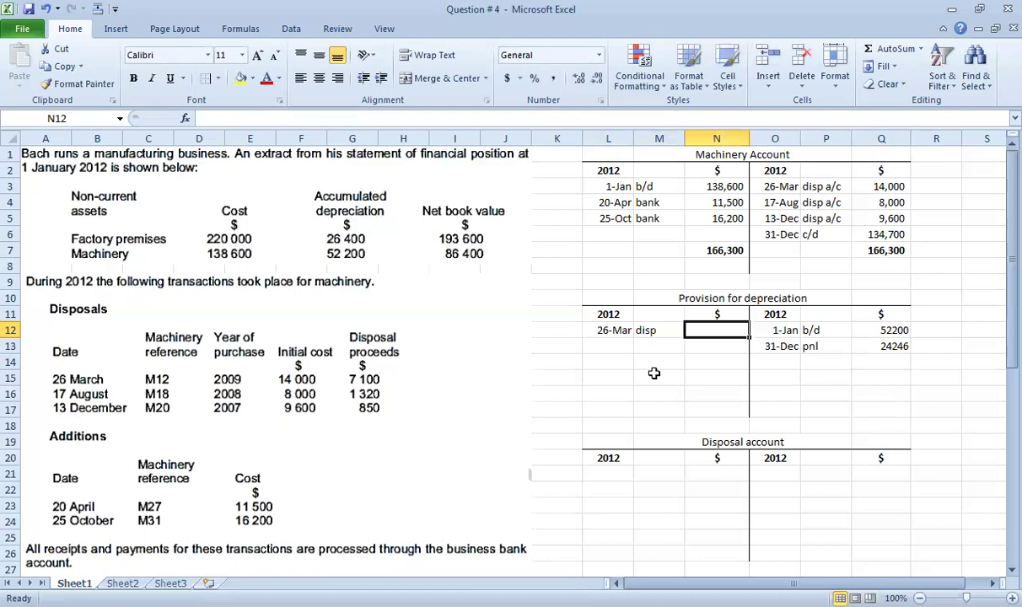
# Calculate the accumulated depreciation on the machine disposed of on 26 March in N12 with the formula =(Q3-Q3*10%)/5*3.
pyautogui.write('=')
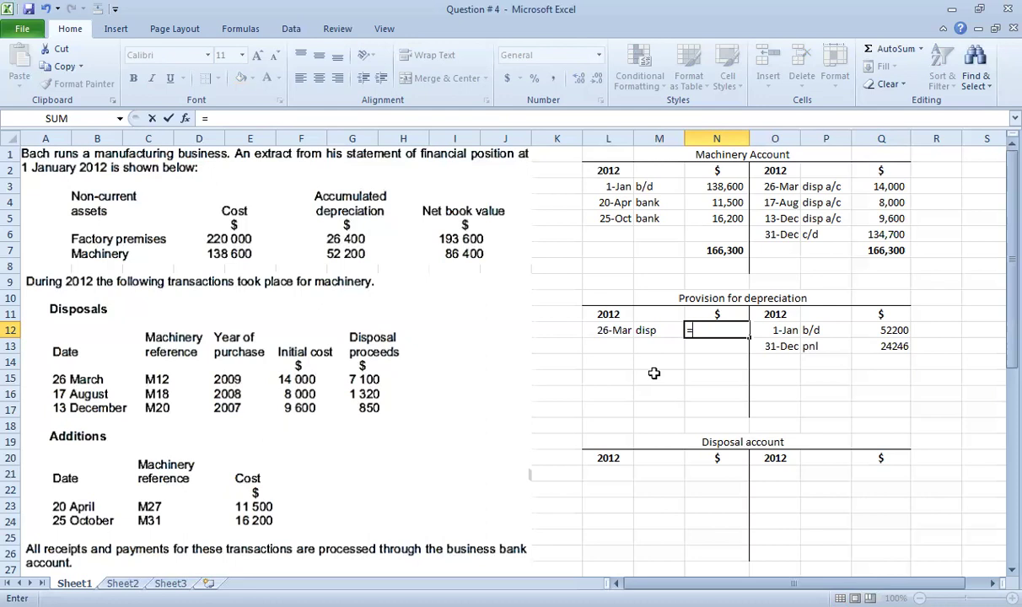
pyautogui.write('(')
pyautogui.click(896, 189)
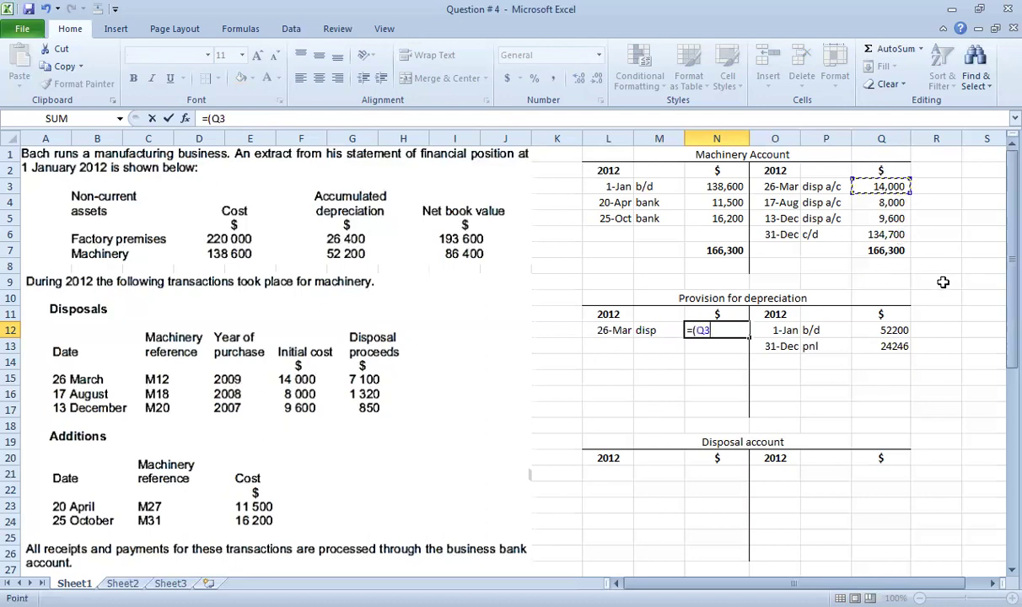
pyautogui.write('-')
pyautogui.click(867, 182)
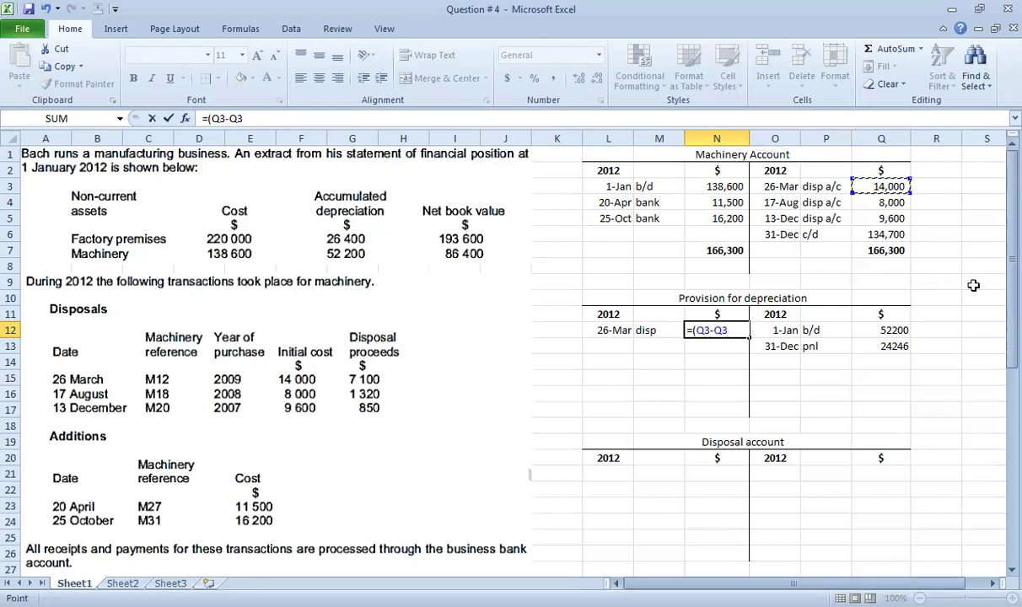
pyautogui.write('*10%)/')
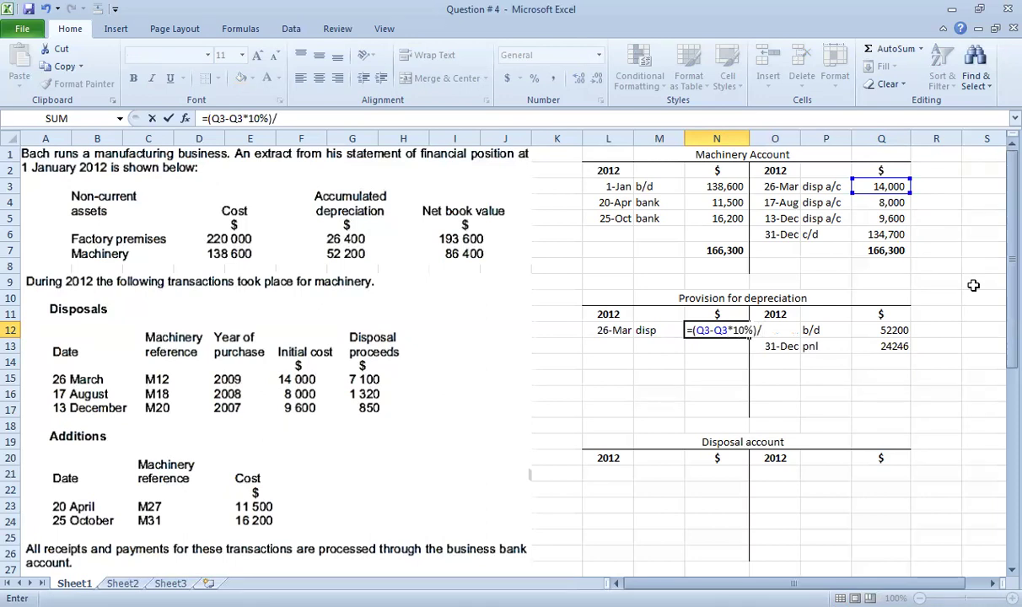
pyautogui.write('5*')
pyautogui.write('3')
pyautogui.press('Return')
pyautogui.press('Up')
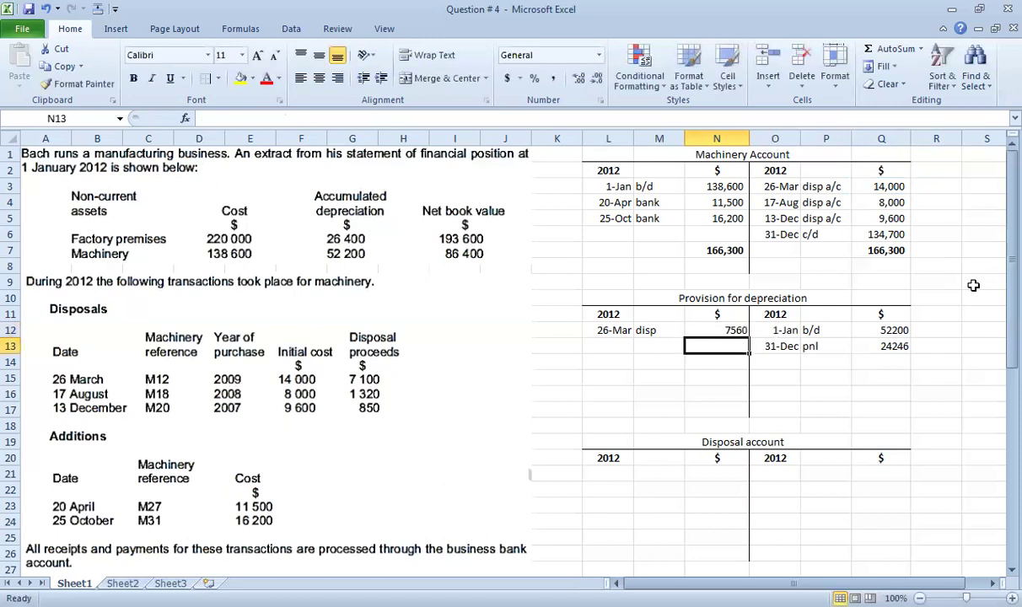
# Enter the date 17-Aug and the description disp on the provision account's debit side in L13:M13.
pyautogui.click(620, 344)
pyautogui.write('17-Aug')
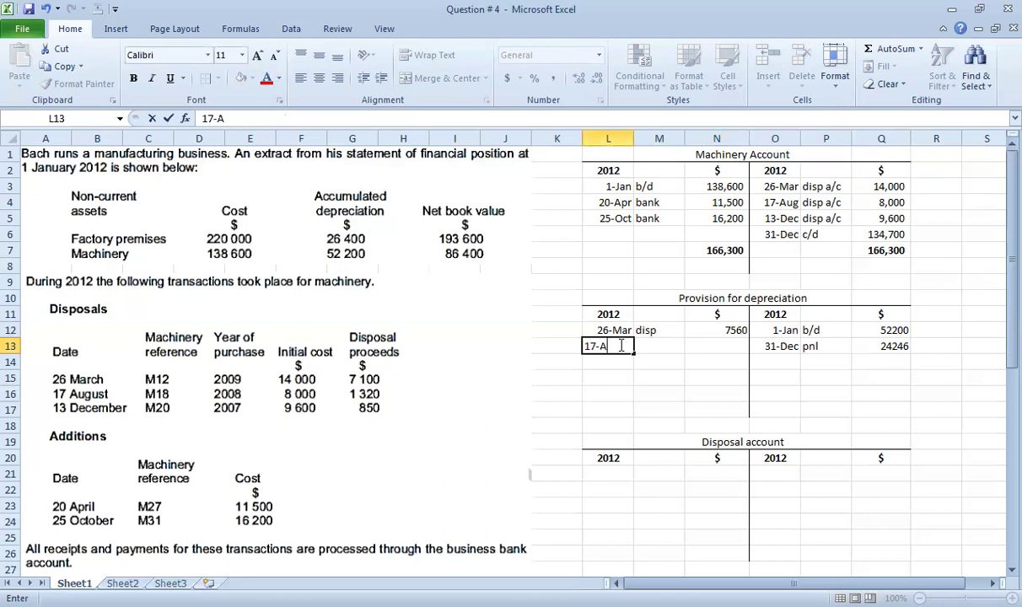
pyautogui.click(663, 346)
pyautogui.write('disp')
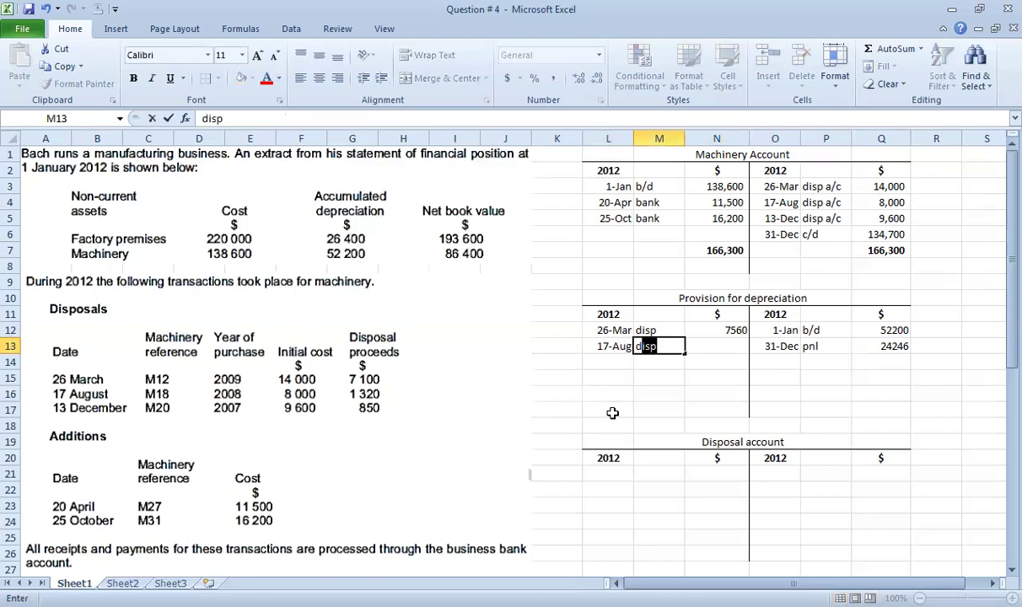
pyautogui.press('Tab')
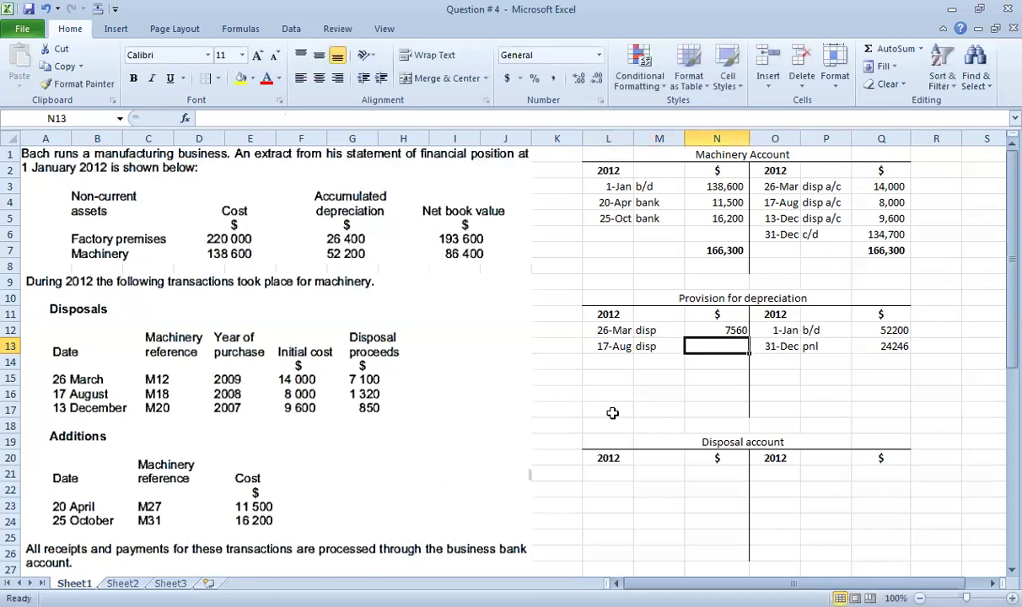
# Calculate the accumulated depreciation on the machine disposed of on 17 August in N13 with the formula =(Q4-Q4*10%)/5*4.
pyautogui.write('=')
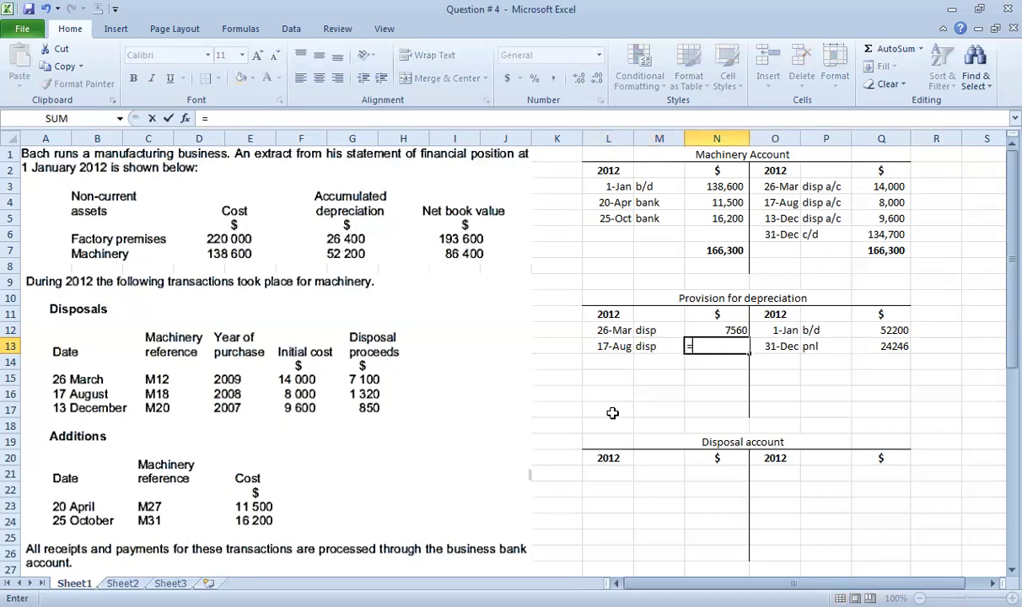
pyautogui.write('(')
pyautogui.click(898, 201)
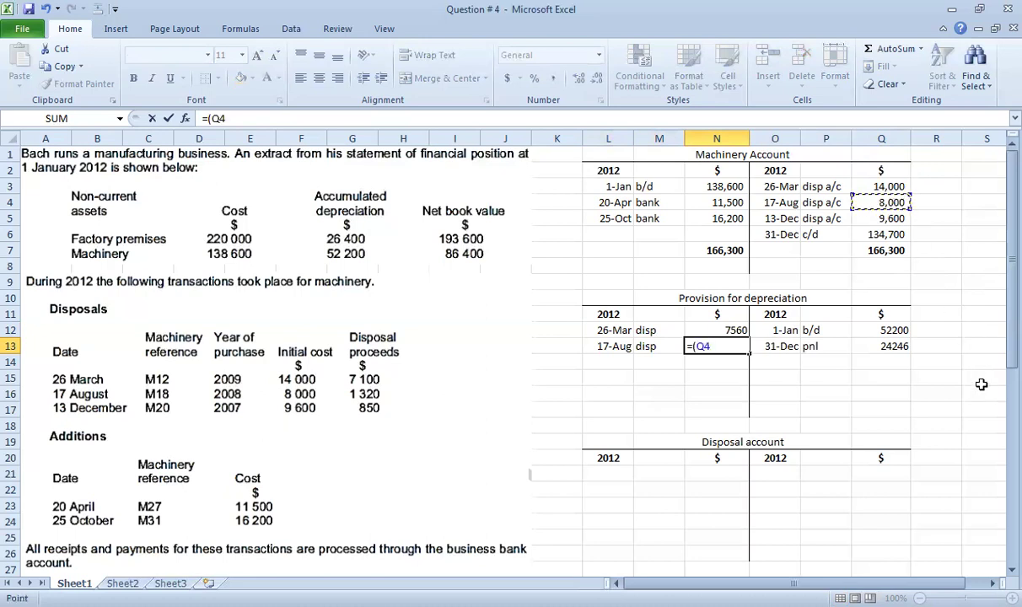
pyautogui.write('-Q4*1')
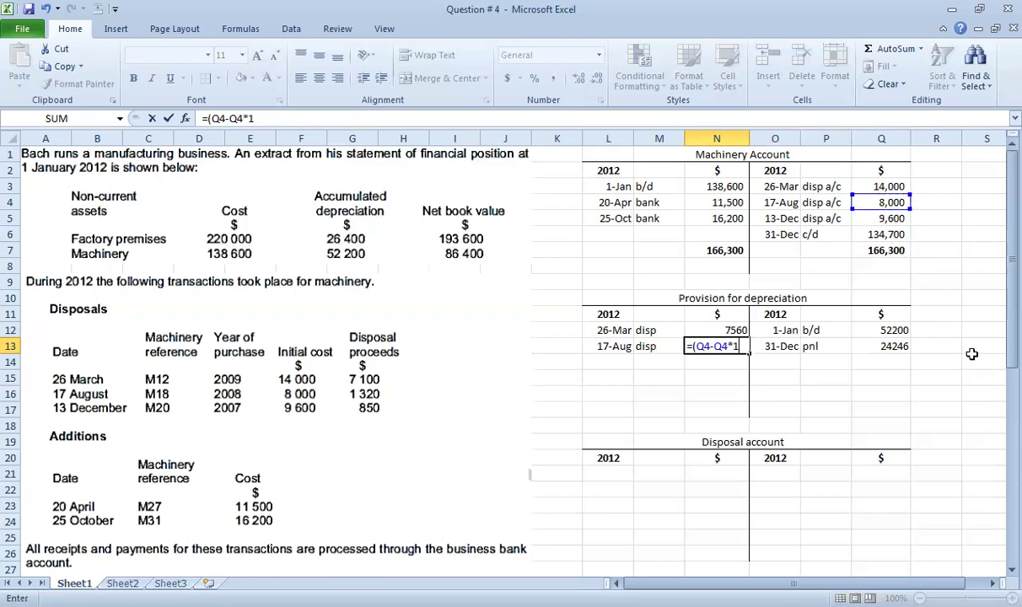
pyautogui.write('0%)/')
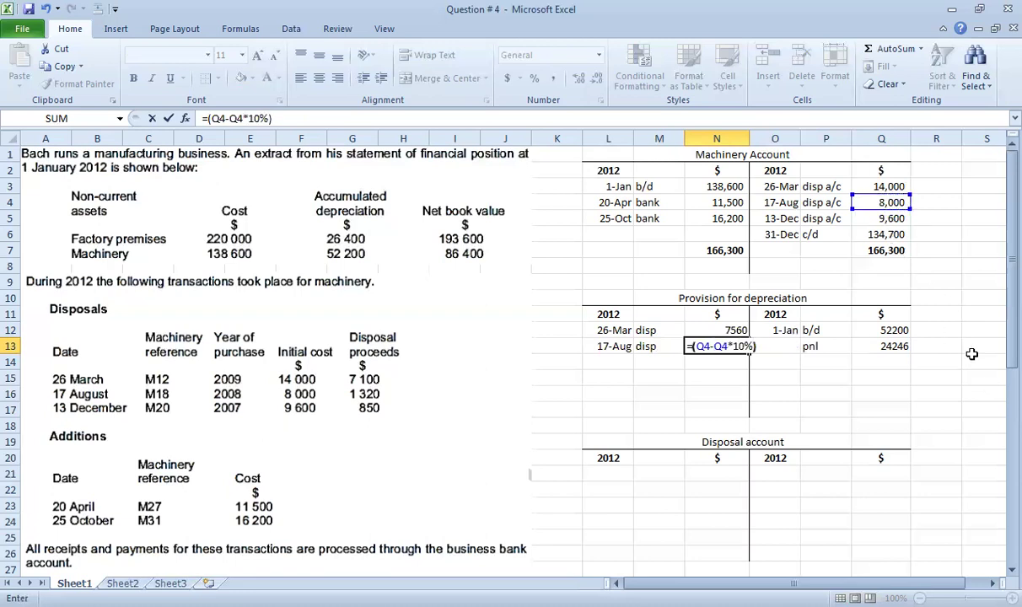
pyautogui.write('5*')
pyautogui.write('4')
pyautogui.press('Return')
pyautogui.press('Up')
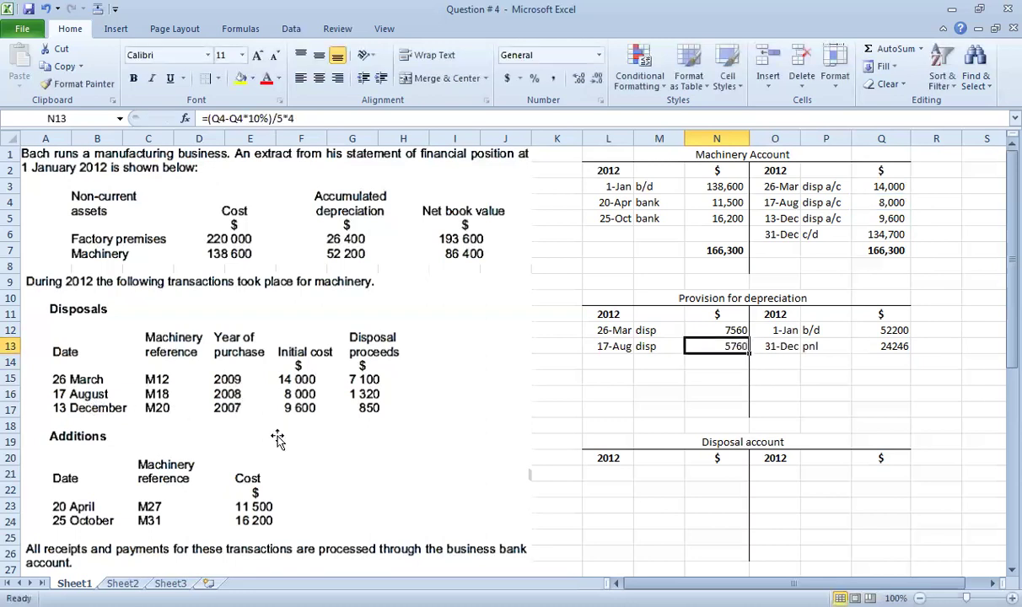
# Enter the date 13-Dec and the description disp on the provision account's debit side in L14:M14.
pyautogui.click(606, 361)
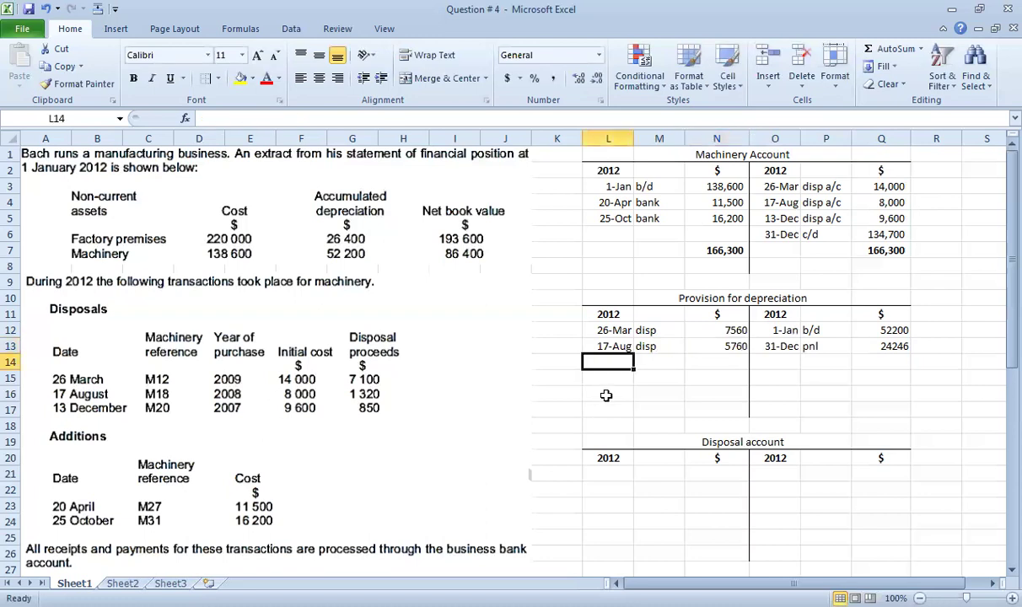
pyautogui.write('13-dec')
pyautogui.press('Tab')
pyautogui.write('disp')
pyautogui.press('BackSpace')
pyautogui.press('BackSpace')
pyautogui.write('p')
pyautogui.press('BackSpace')
pyautogui.write('sp')
pyautogui.press('Tab')
# Calculate the accumulated depreciation on the machine disposed of on 13 December in N14 with the formula =(Q5-Q5*10%)/5*5.
pyautogui.write('=')
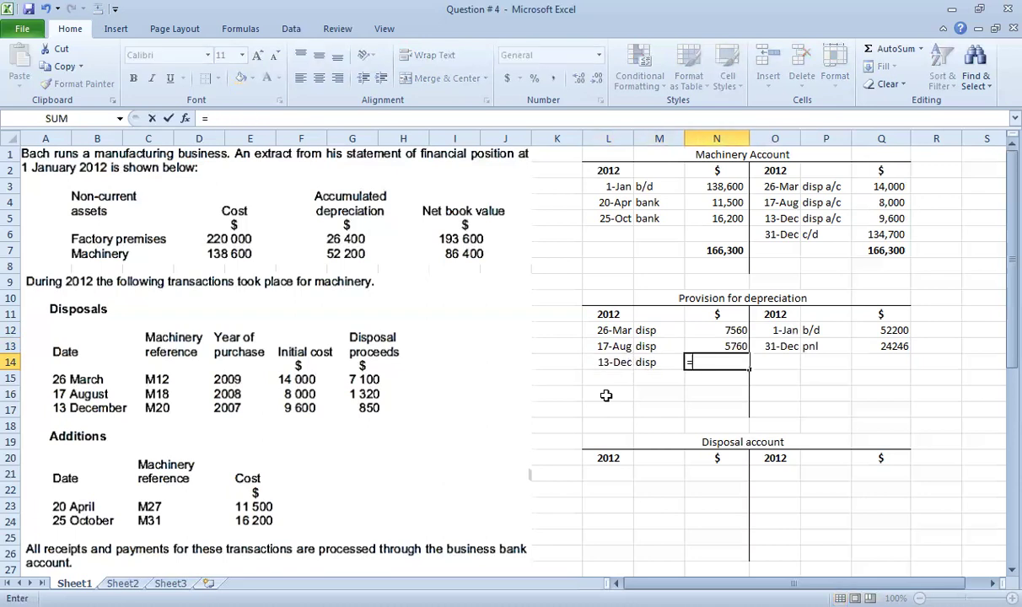
pyautogui.write('(')
pyautogui.click(882, 218)
pyautogui.write('-')
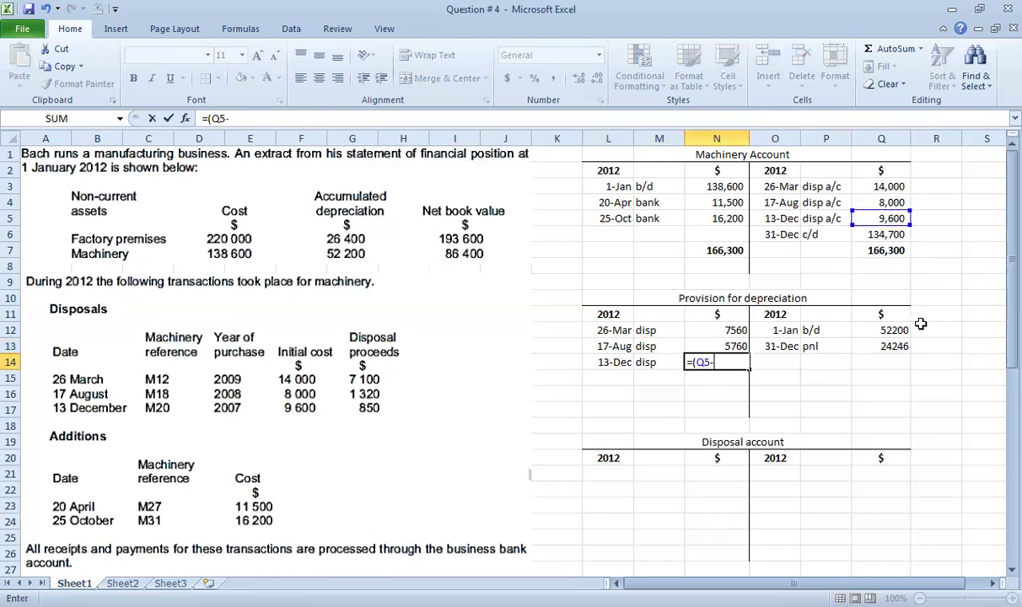
pyautogui.click(870, 221)
pyautogui.write('*10%')
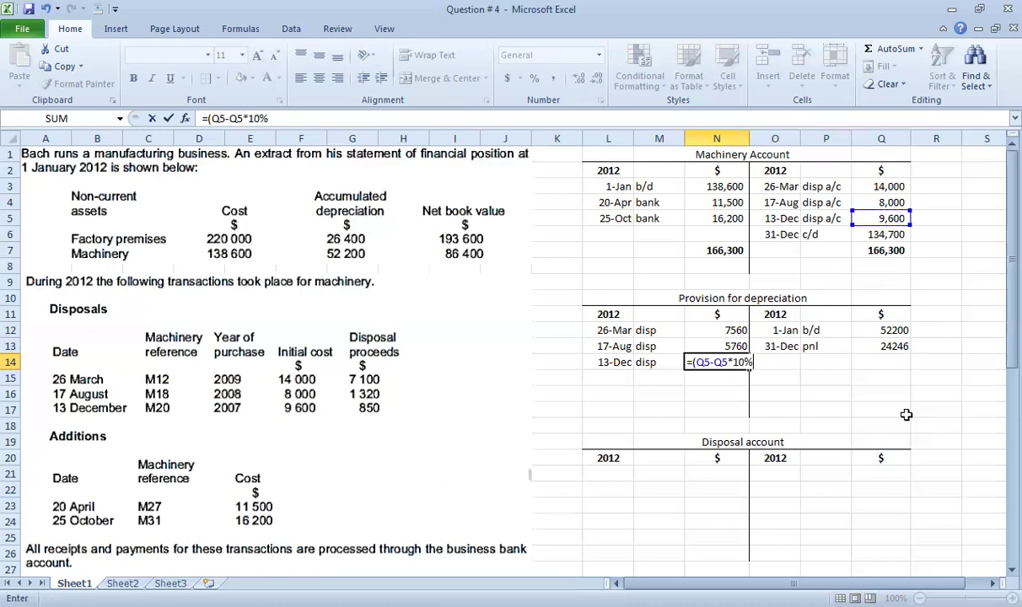
pyautogui.write(')/')
pyautogui.write('5*5')
pyautogui.press('Return')
pyautogui.press('Up')
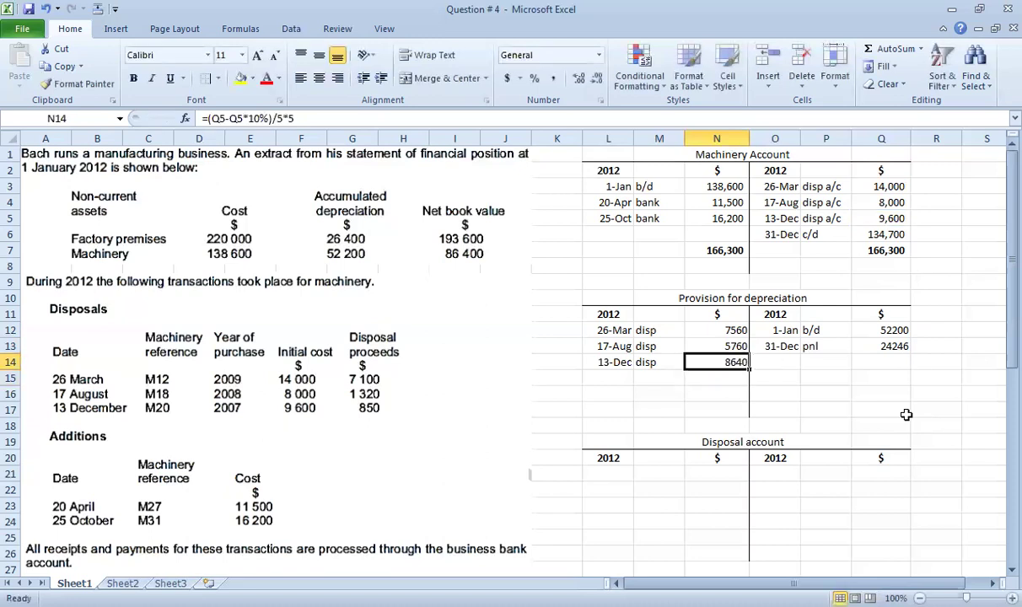
# Total the provision account's credit side in Q16 with =SUM(Q12:Q15) and make the total bold.
pyautogui.press('Return')
pyautogui.press('Right')
pyautogui.press('Right')
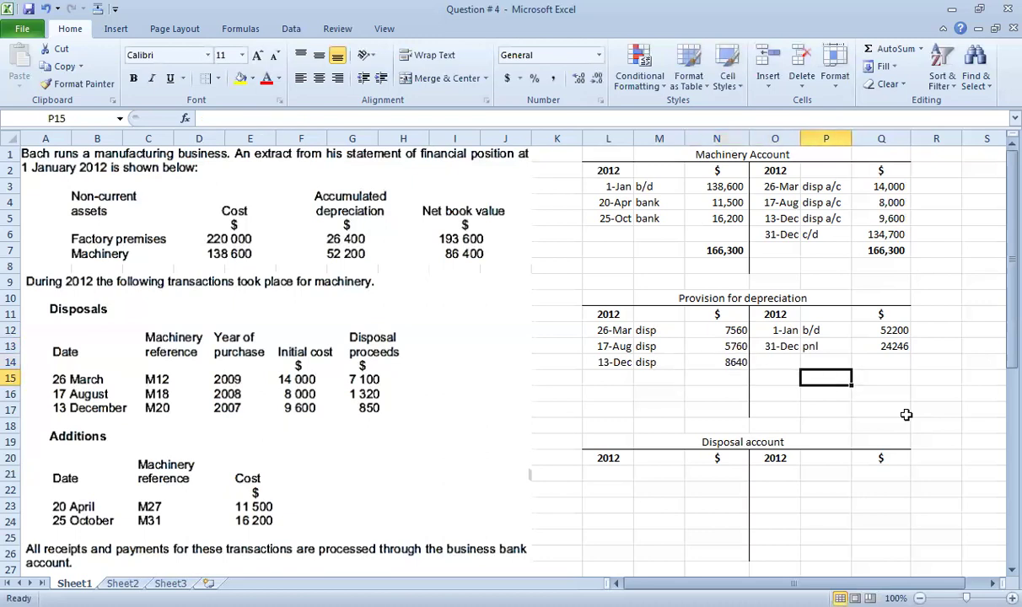
pyautogui.press('Right')
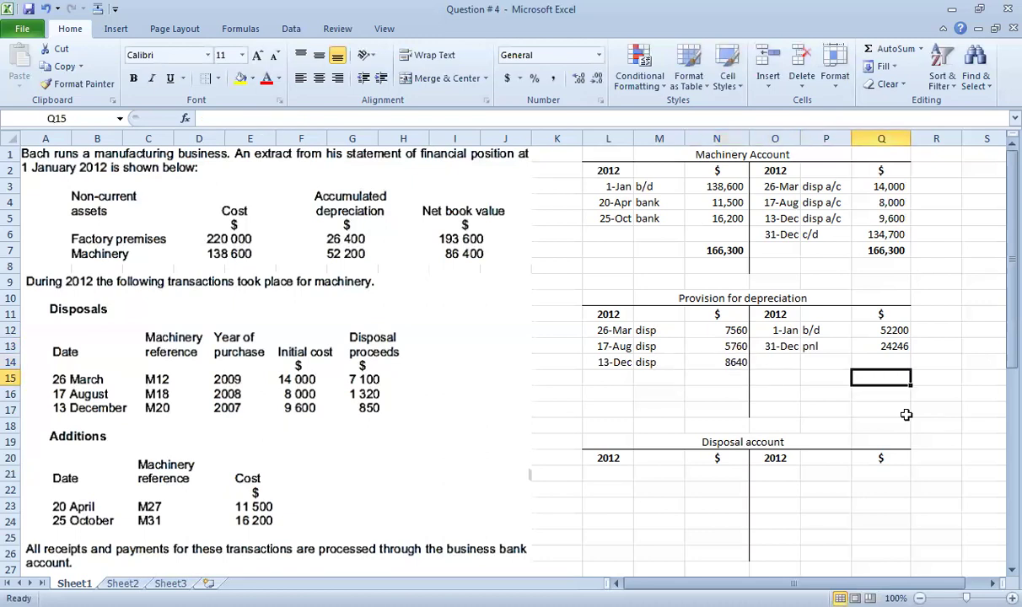
pyautogui.click(720, 399)
pyautogui.click(881, 393)
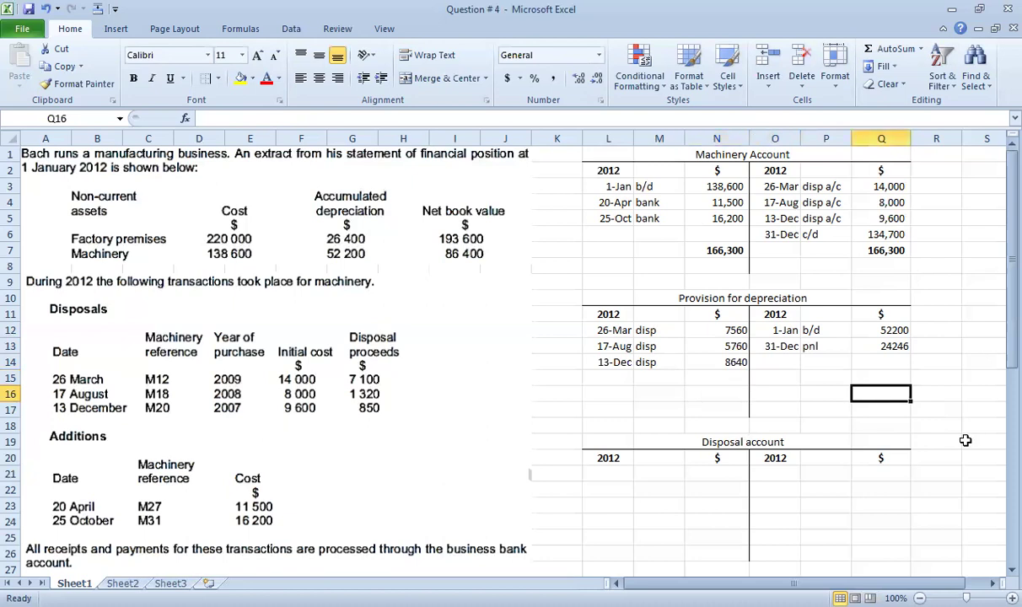
pyautogui.hotkey('alt', '=')
pyautogui.hotkey('ctrl', 'Return')
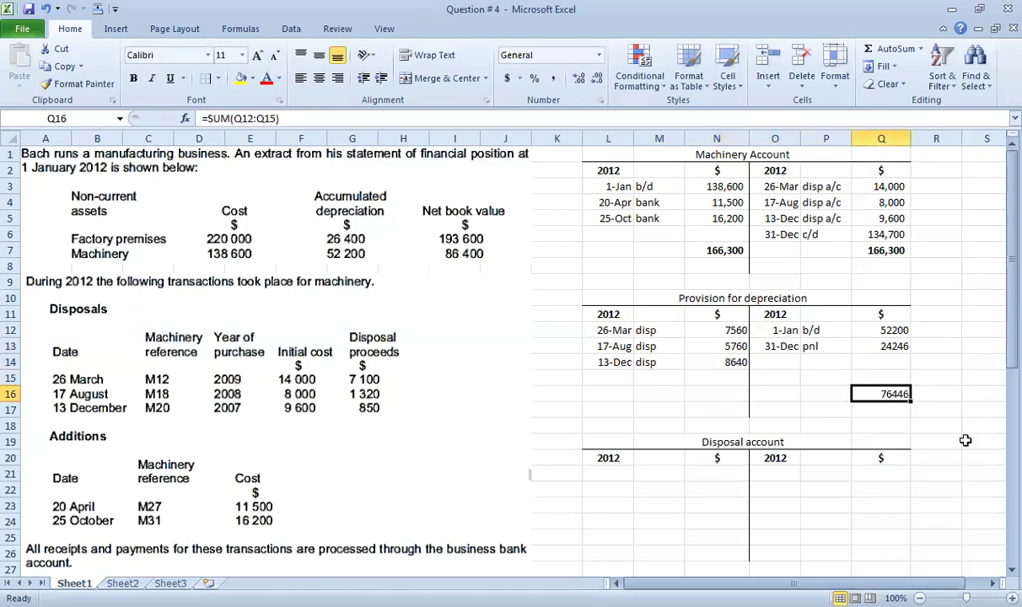
pyautogui.hotkey('ctrl', 'b')
# Set the provision account's debit total in N16 to =Q16 and make it bold.
pyautogui.click(717, 395)
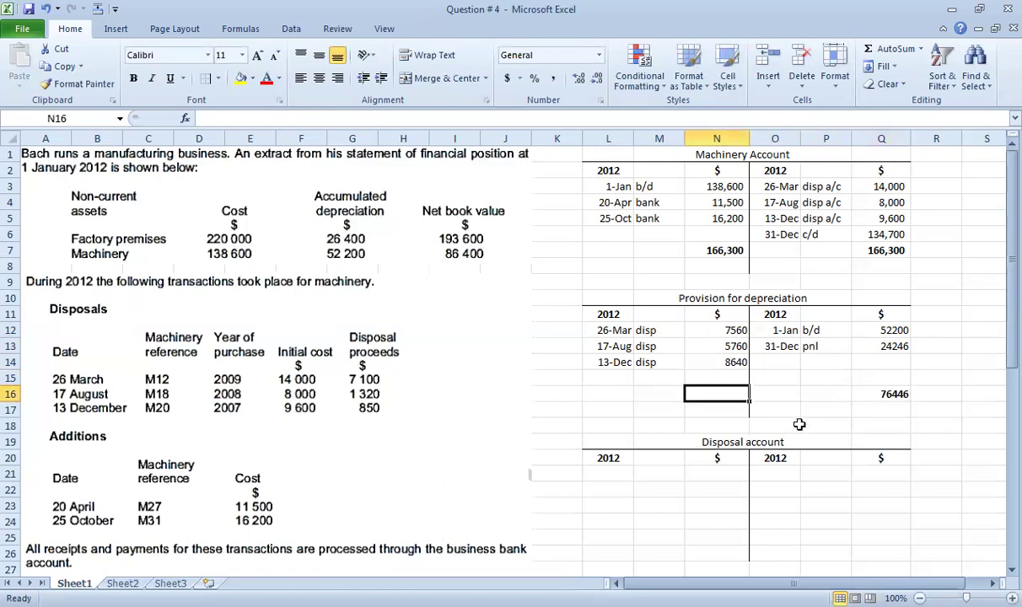
pyautogui.write('=')
pyautogui.press('Right')
pyautogui.press('Right')
pyautogui.hotkey('ctrl', 'Return')
pyautogui.hotkey('ctrl', 'b')
# Enter the date 31-Dec and the description c/d for the provision account's closing balance in L15:M15.
pyautogui.click(710, 377)
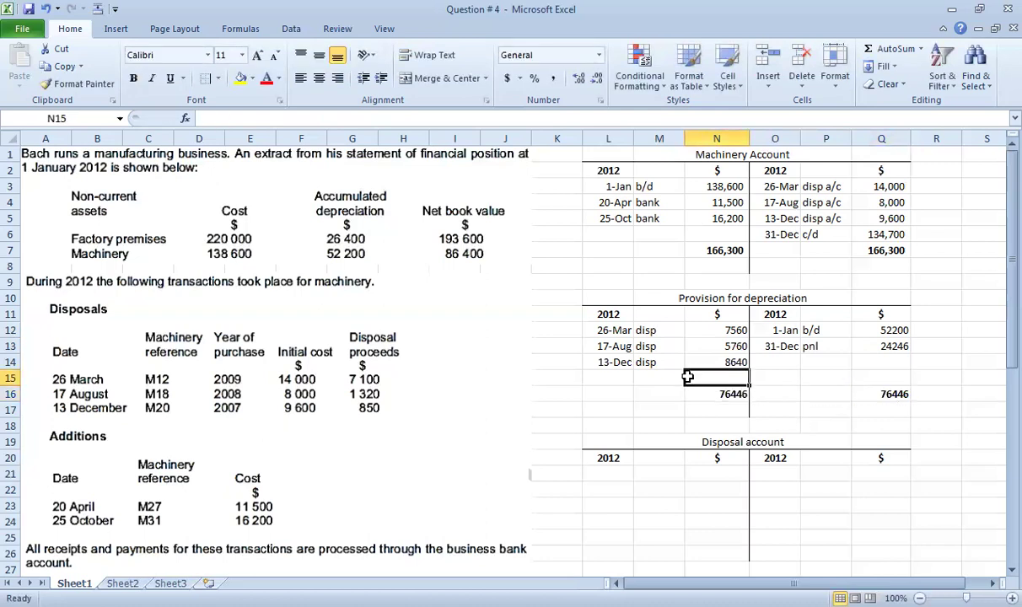
pyautogui.click(619, 377)
pyautogui.write('31-dec')
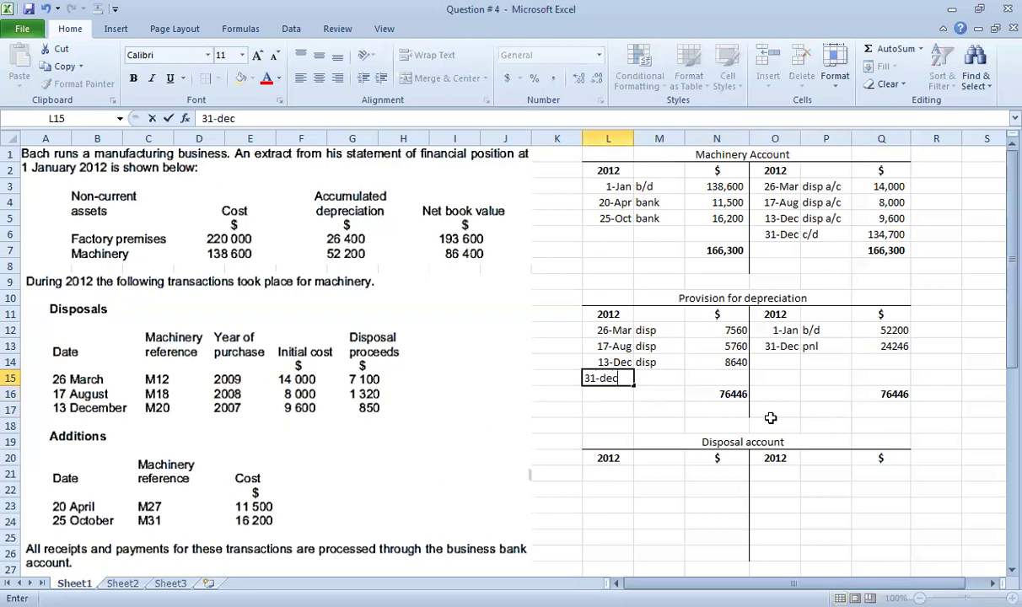
pyautogui.press('Tab')
pyautogui.write('Ba')
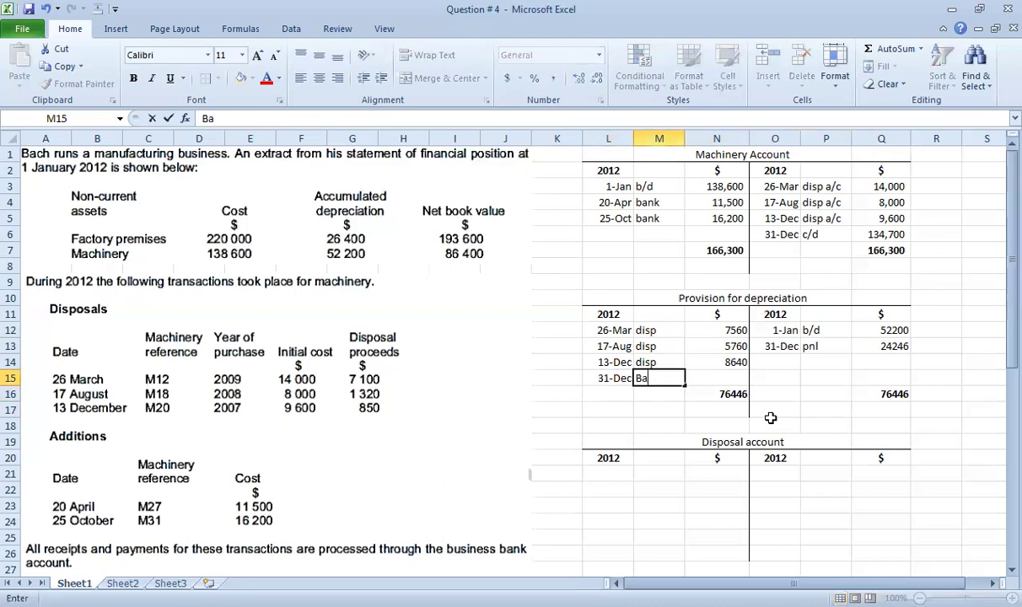
pyautogui.write('d')
pyautogui.press('Return')
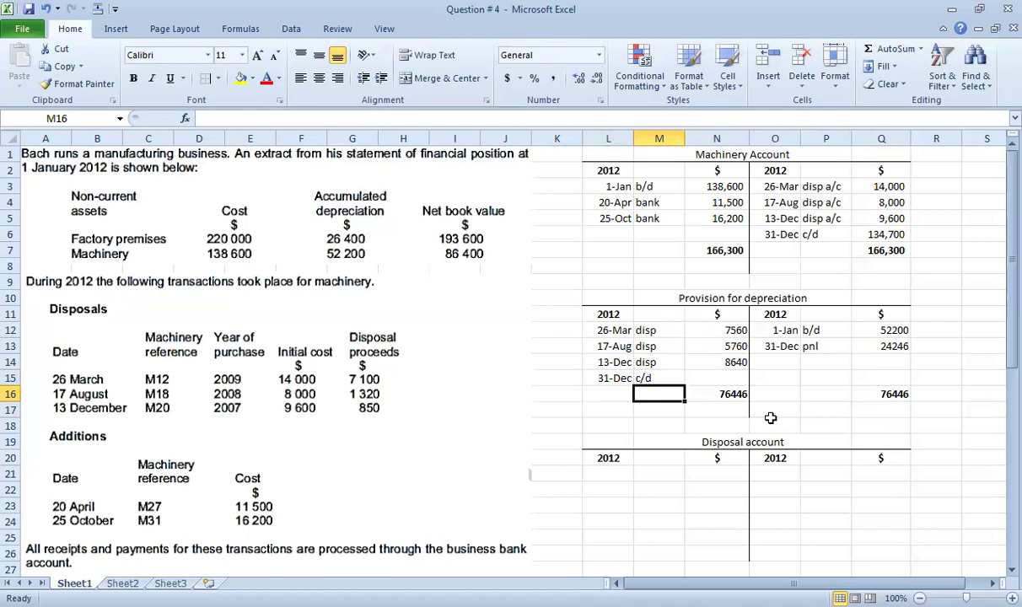
# Calculate the provision account's balance carried down in N15 with the formula =N16-N12-N13-N14.
pyautogui.press('Up')
pyautogui.press('Right')
pyautogui.write('=')
pyautogui.press('Down')
pyautogui.write('-')
pyautogui.press('Up')
pyautogui.press('Up')
pyautogui.press('Up')
pyautogui.write('-')
pyautogui.press('Up')
pyautogui.press('Up')
pyautogui.write('-')
pyautogui.press('Up')
pyautogui.press('Return')
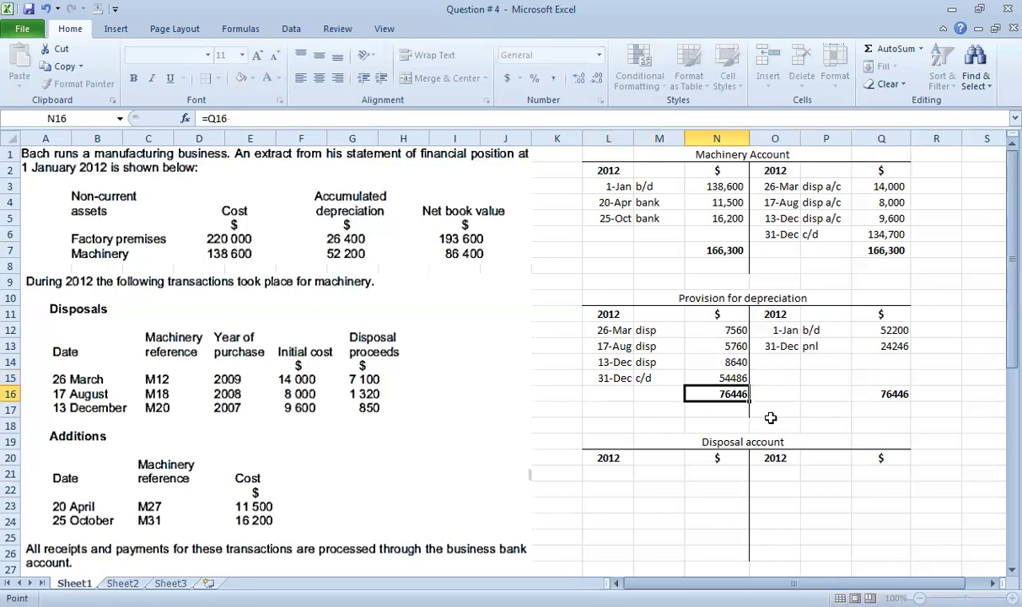
pyautogui.press('Up')
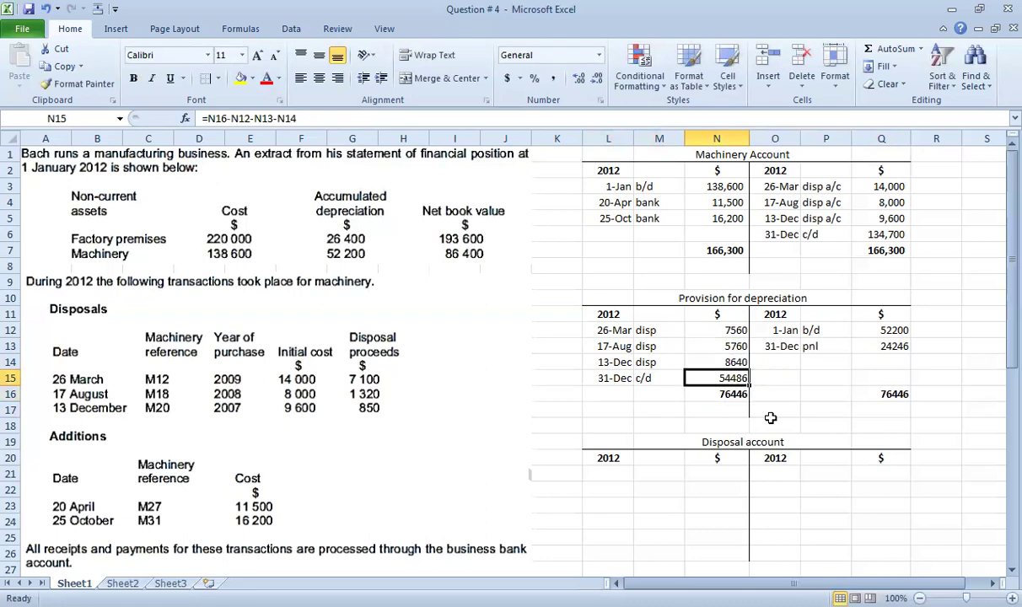
# Format the provision account's debit amounts in N12:N16 with thousands separators and no decimal places.
pyautogui.moveTo(704, 186); pyautogui.dragTo(891, 249)
pyautogui.click(881, 298)
pyautogui.moveTo(692, 330); pyautogui.dragTo(717, 393)
pyautogui.click(553, 78)
pyautogui.click(596, 78)
pyautogui.click(596, 78)
# Format the provision account's credit amounts in Q12:Q16 with thousands separators and no decimal places.
pyautogui.click(903, 344)
pyautogui.moveTo(889, 330); pyautogui.dragTo(894, 394)
pyautogui.click(553, 78)
pyautogui.click(597, 78)
pyautogui.click(596, 78)
pyautogui.click(861, 411)
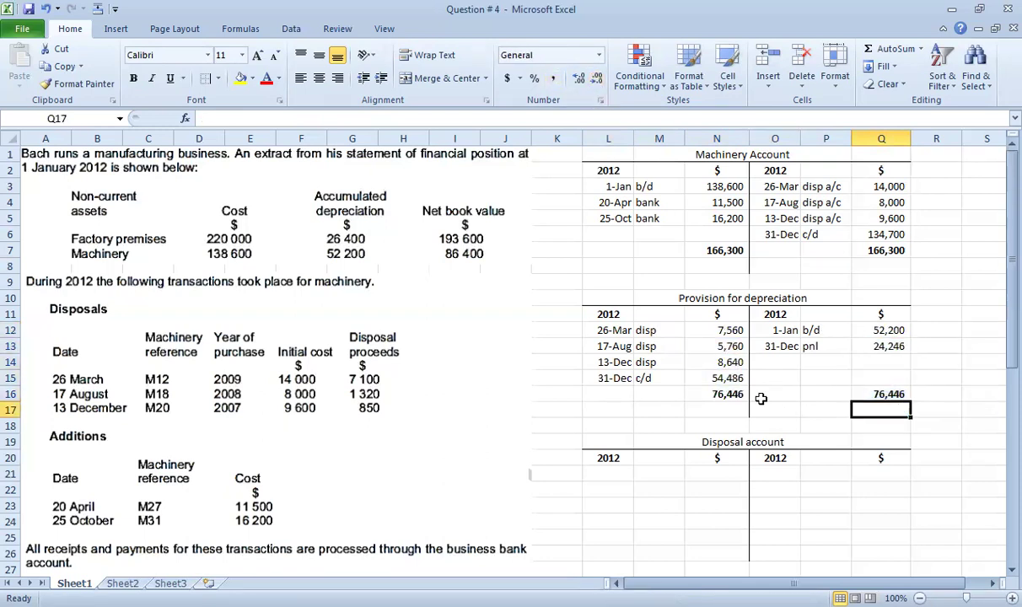
# Review the provision account's closing balance and the disposal account heading, and select the machinery account's three disposal entries in P3:Q5.
pyautogui.click(721, 378)
pyautogui.click(759, 442)
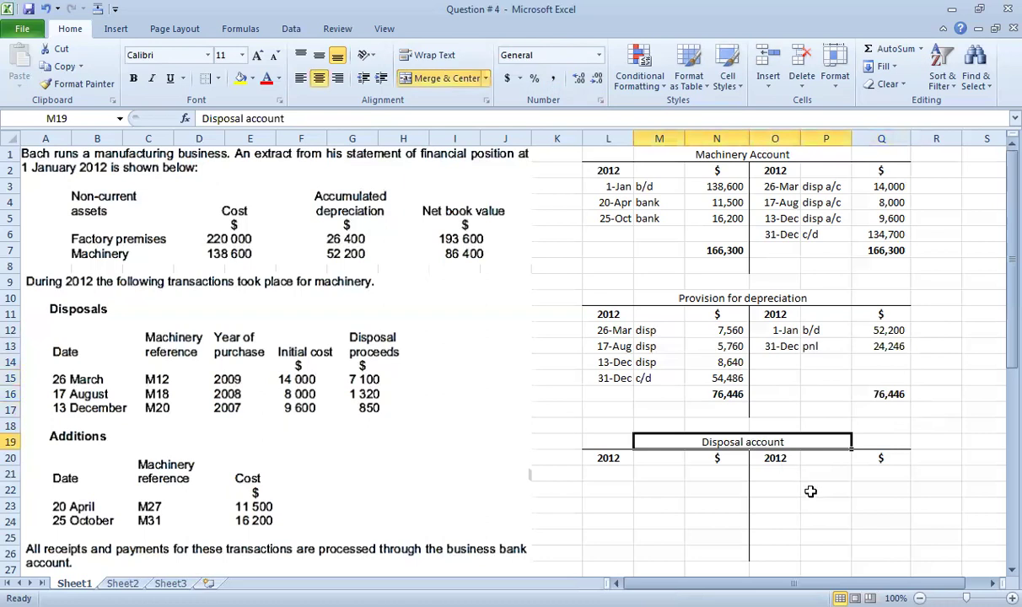
pyautogui.moveTo(878, 186); pyautogui.dragTo(810, 212)
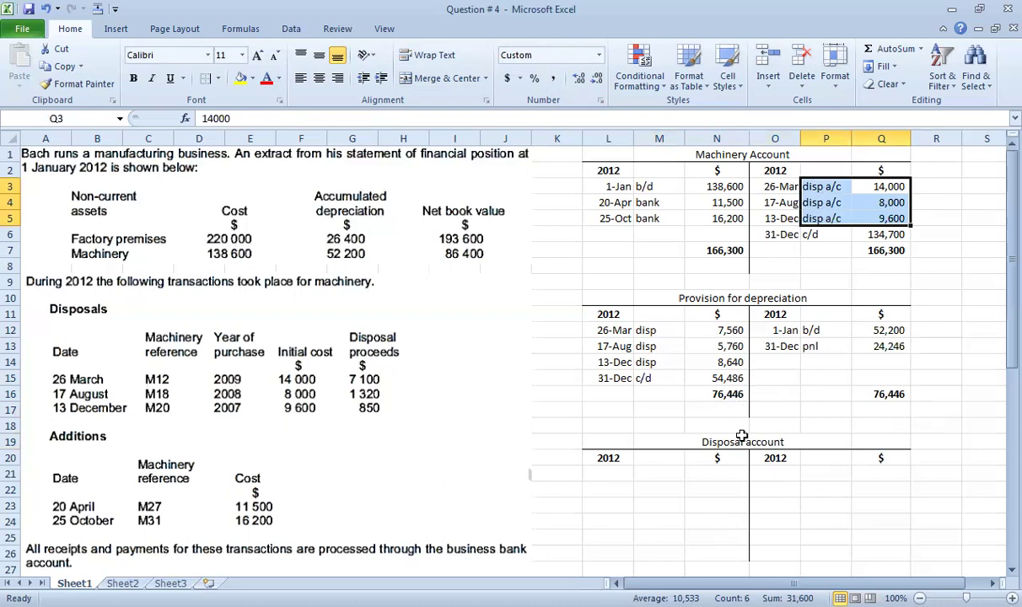
# Link the disposal account's debit dates in L21:L23 to the machinery account's disposal dates in O3:O5.
pyautogui.moveTo(793, 186); pyautogui.dragTo(876, 219)
pyautogui.click(886, 295)
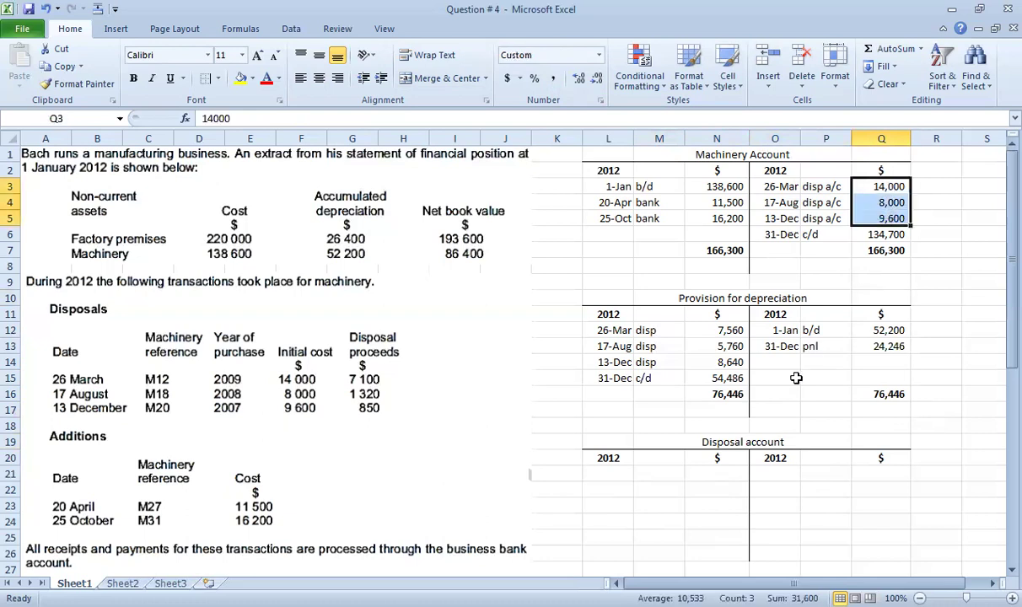
pyautogui.click(618, 479)
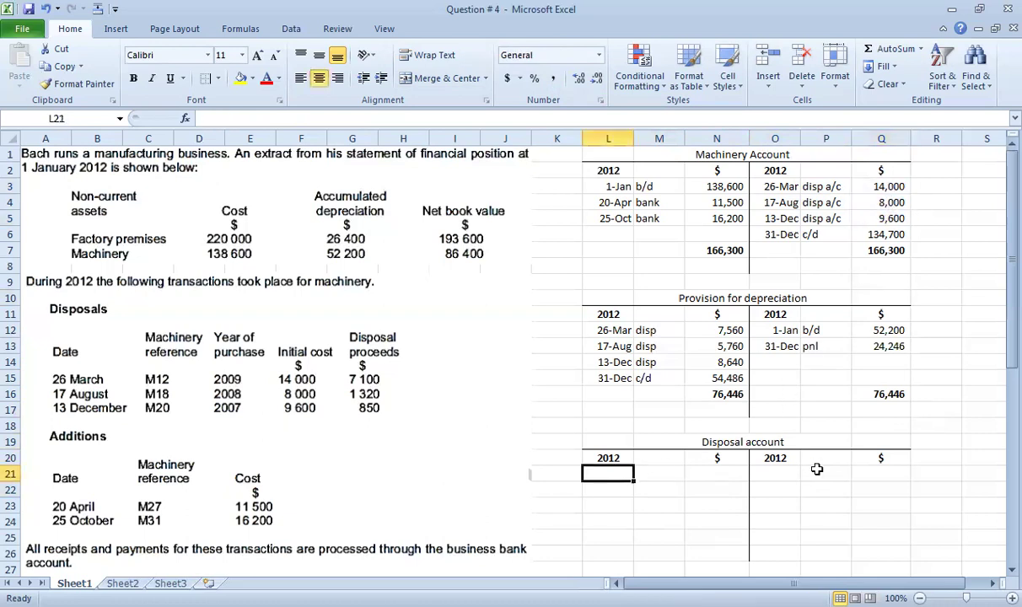
pyautogui.write('26')
pyautogui.press('BackSpace')
pyautogui.press('BackSpace')
pyautogui.write('=')
pyautogui.click(778, 187)
pyautogui.press('Return')
pyautogui.write('=')
pyautogui.click(783, 203)
pyautogui.press('Return')
pyautogui.write('=')
pyautogui.click(788, 230)
pyautogui.click(789, 218)
pyautogui.press('Return')
# Re-enter =O3 in L21 and apply the number format and alignment of L22 to the dates in L21:L23.
pyautogui.press('Up')
pyautogui.press('Up')
pyautogui.press('Up')
pyautogui.write('=')
pyautogui.click(783, 187)
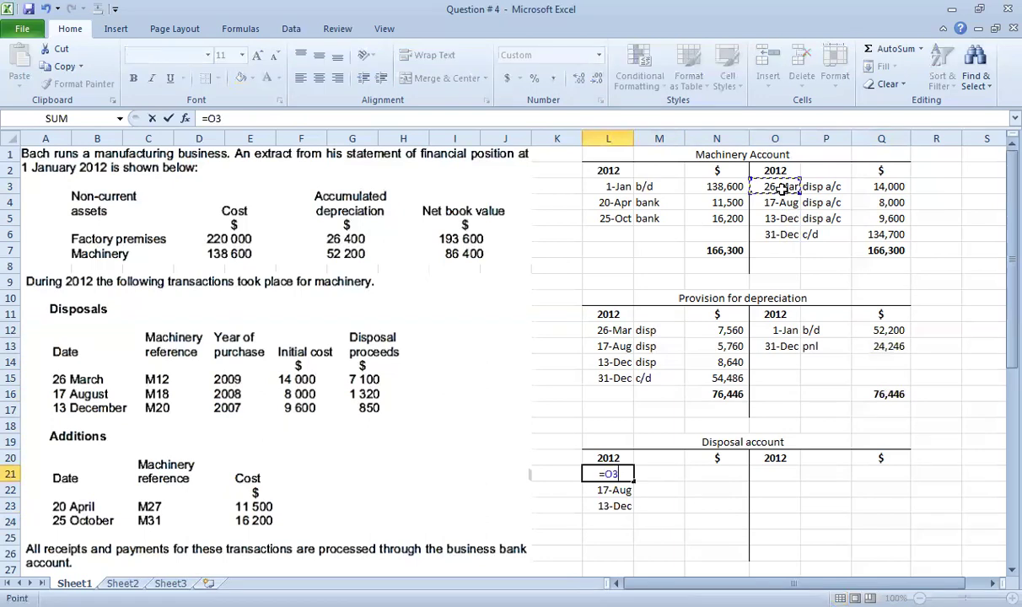
pyautogui.press('Return')
pyautogui.click(53, 84)
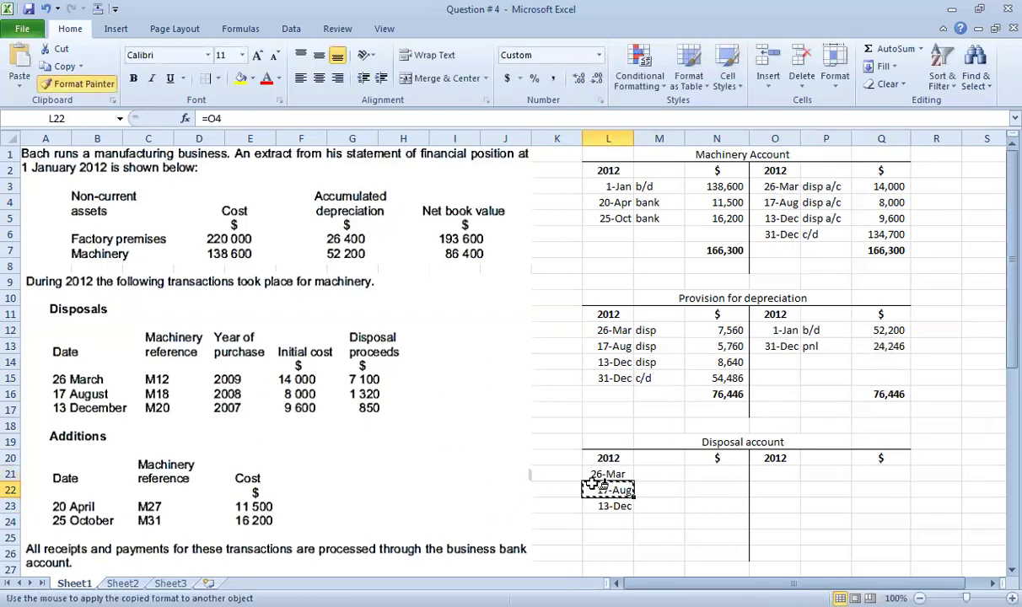
pyautogui.moveTo(601, 474); pyautogui.dragTo(607, 506)
pyautogui.click(705, 487)
# Enter "mach. Ac" as the description of the disposal account's three debit entries in M21:M23.
pyautogui.click(650, 473)
pyautogui.write('ma')
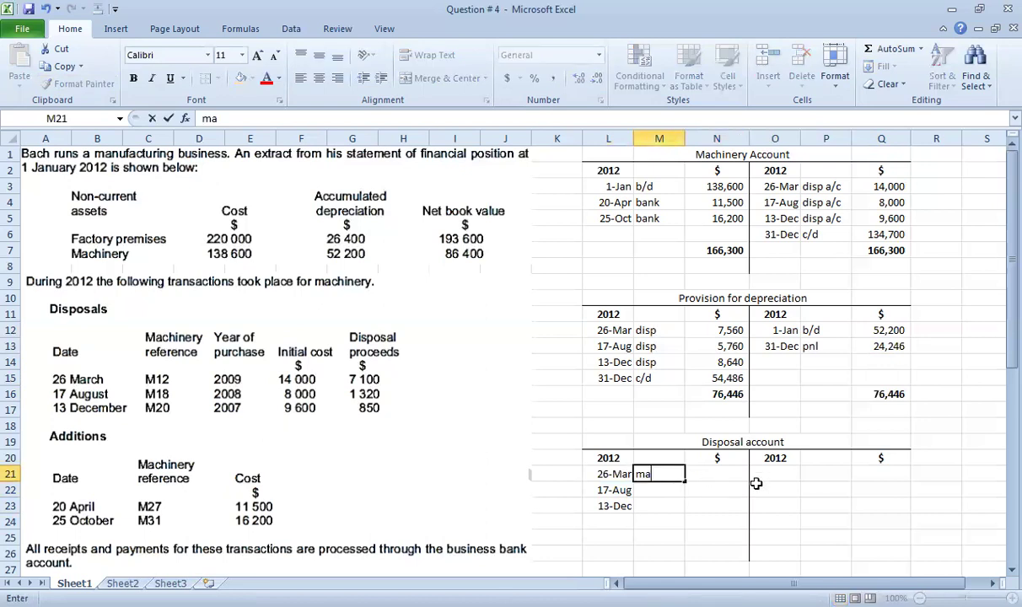
pyautogui.write('ch. ac')
pyautogui.hotkey('ctrl', 'Return')
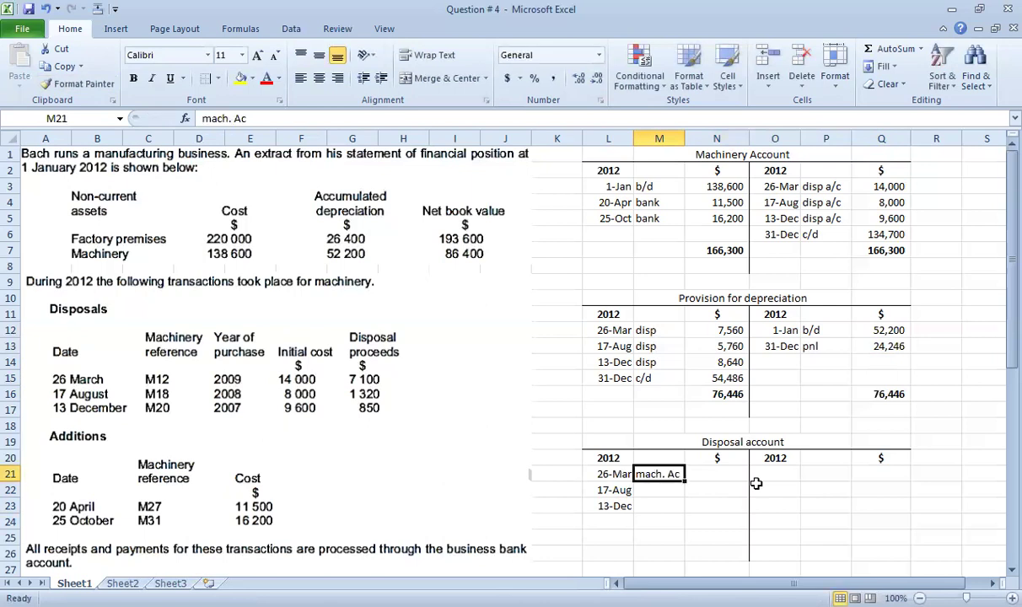
pyautogui.hotkey('ctrl', 'c')
pyautogui.hotkey('shift', 'Down')
pyautogui.hotkey('shift', 'Down')
pyautogui.hotkey('ctrl', 'v')
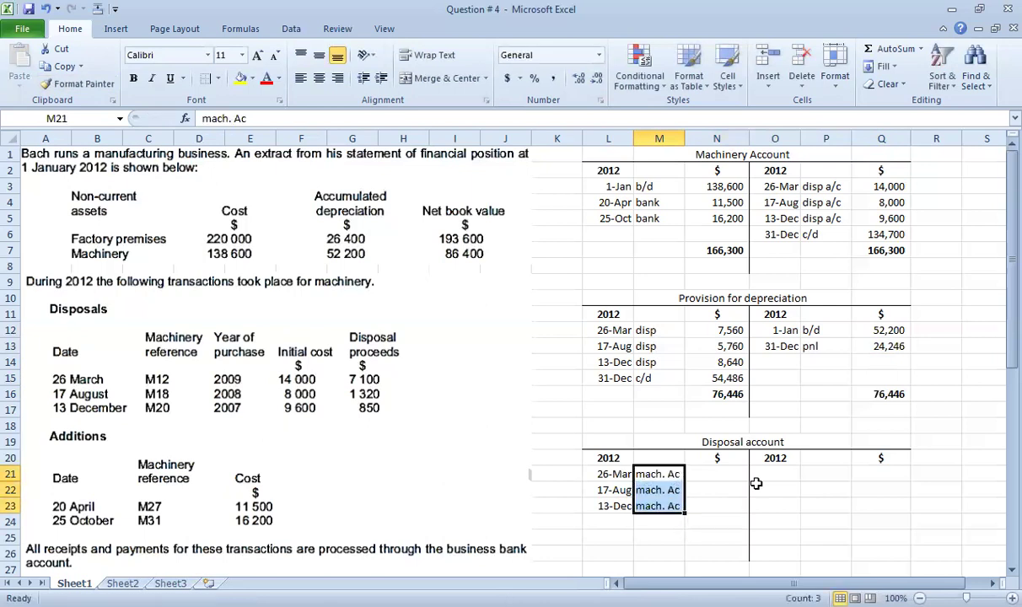
# Link the disposal account's debit amounts in N21:N23 to the machinery disposal costs, starting with =Q3 and copying it down.
pyautogui.press('Right')
pyautogui.write('=')
pyautogui.click(877, 186)
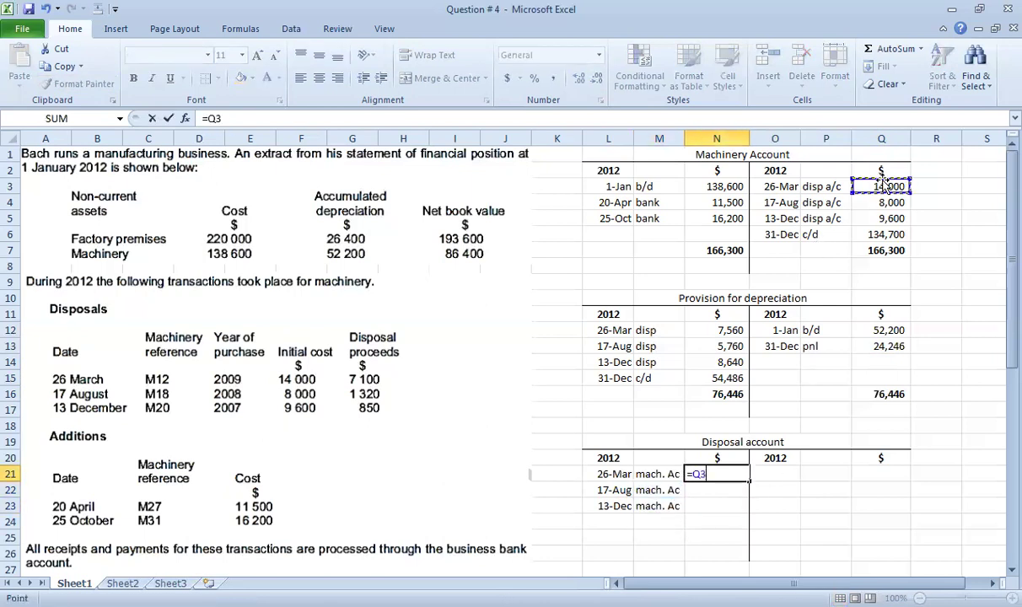
pyautogui.hotkey('ctrl', 'Return')
pyautogui.hotkey('ctrl', 'c')
pyautogui.hotkey('shift', 'Down')
pyautogui.hotkey('shift', 'Down')
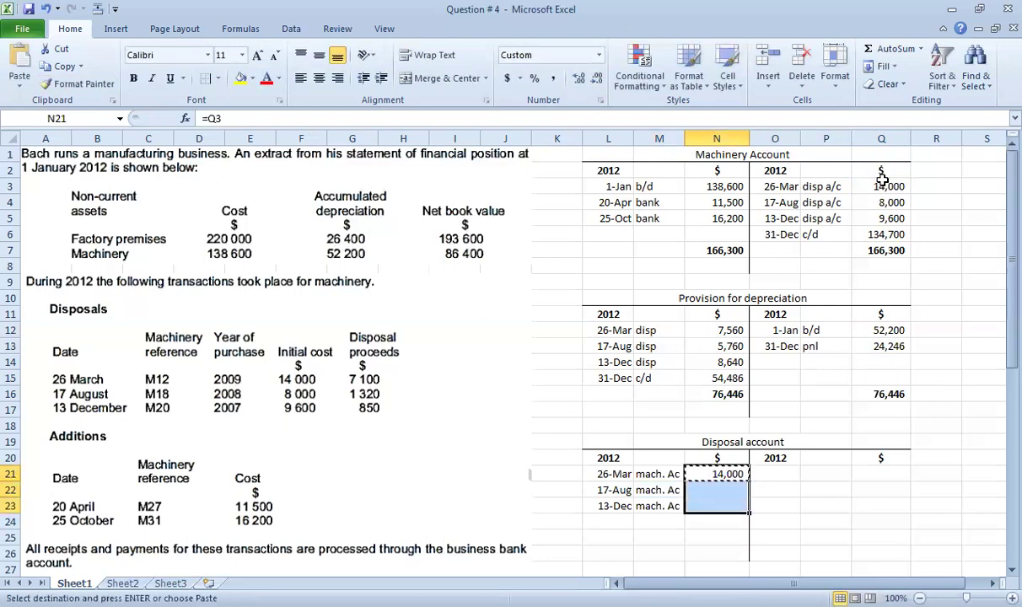
pyautogui.hotkey('ctrl', 'v')
pyautogui.press('Escape')
pyautogui.click(793, 504)
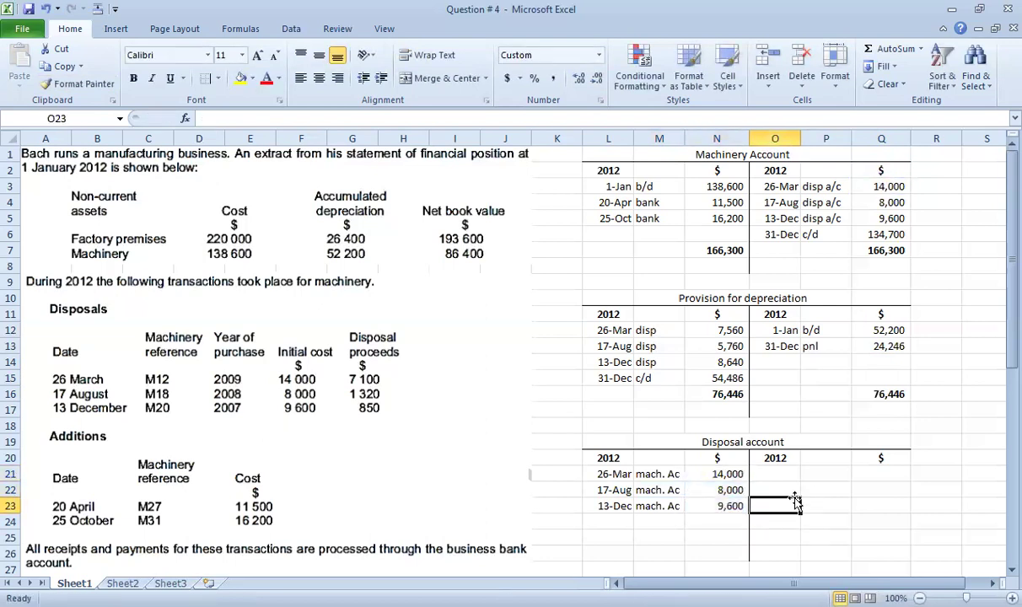
# Link the disposal account's first three credit dates in O21:O23 to the provision account's disposal dates in L12:L14.
pyautogui.click(787, 474)
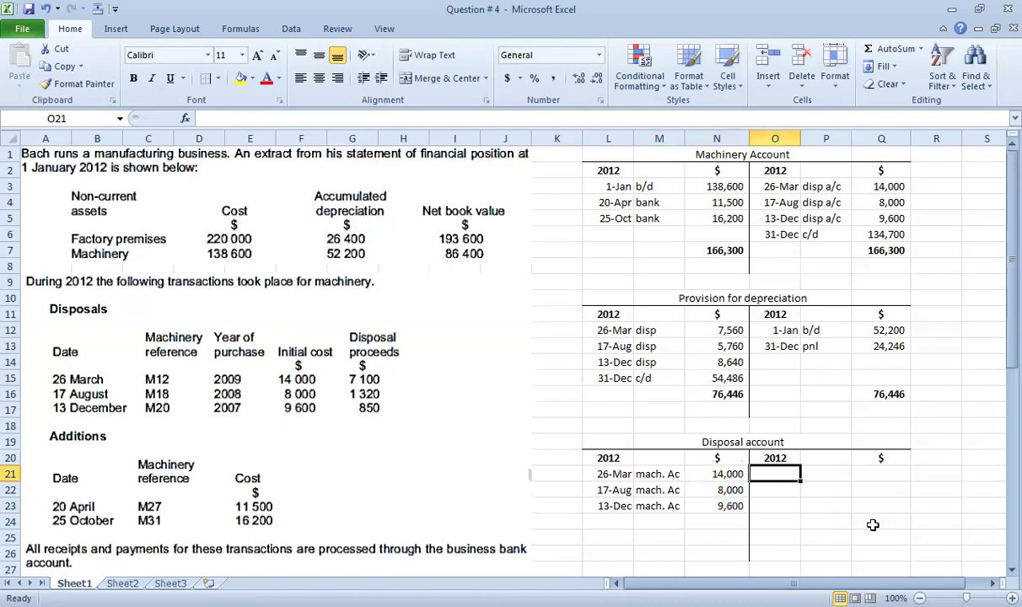
pyautogui.write('=')
pyautogui.click(620, 332)
pyautogui.press('Return')
pyautogui.write('=')
pyautogui.click(619, 362)
pyautogui.click(619, 346)
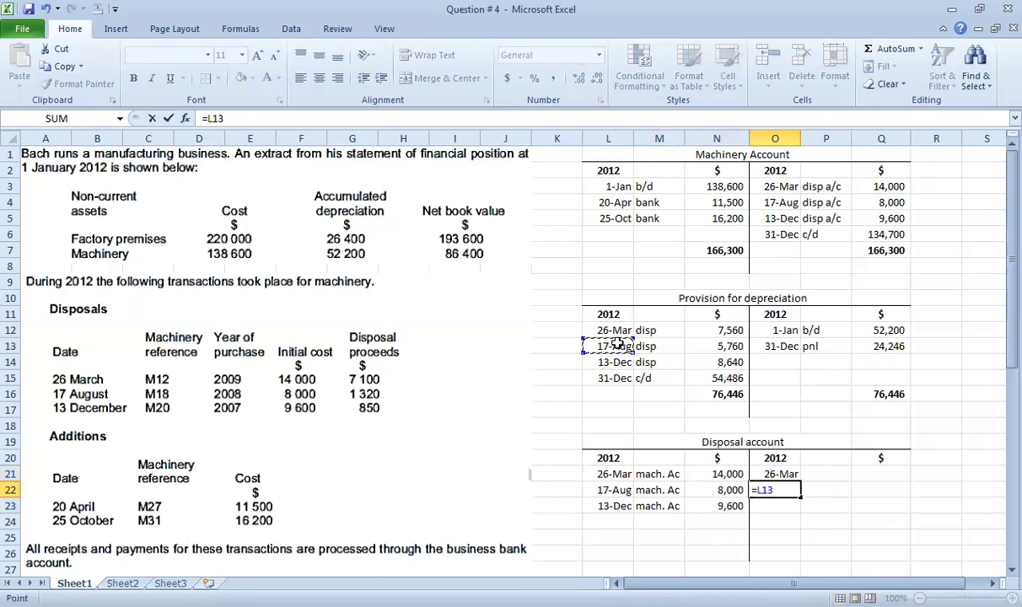
pyautogui.press('Return')
pyautogui.press('Up')
pyautogui.hotkey('ctrl', 'c')
pyautogui.press('Down')
pyautogui.hotkey('ctrl', 'v')
# Link the disposal account's credit amounts in Q21:Q23 to the provision account's disposals, starting with =N12 and copying it down.
pyautogui.press('Up')
pyautogui.press('Up')
pyautogui.press('Right')
pyautogui.press('Right')
pyautogui.hotkey('ctrl', 'v')
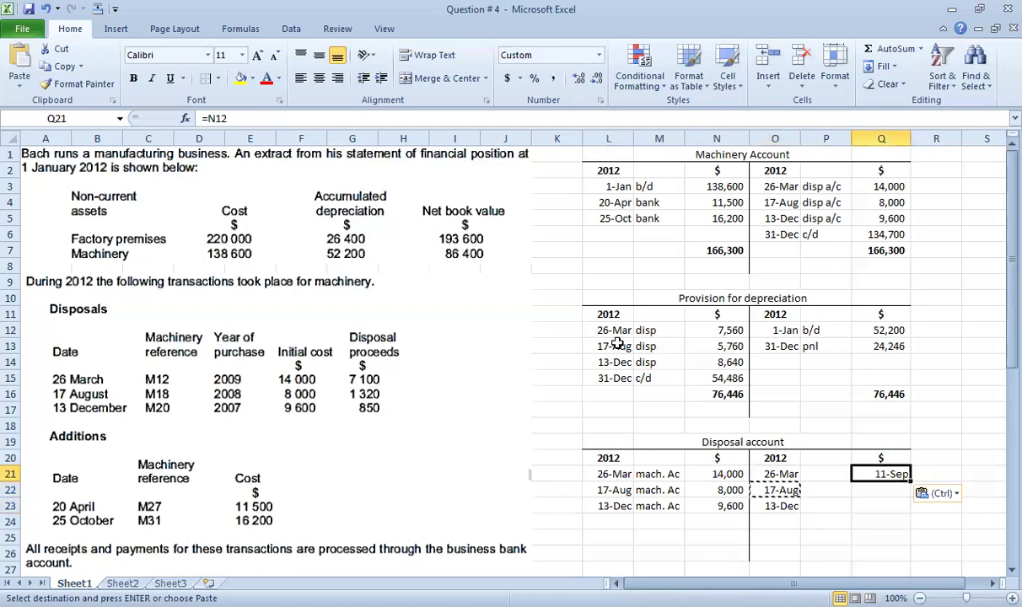
pyautogui.press('Escape')
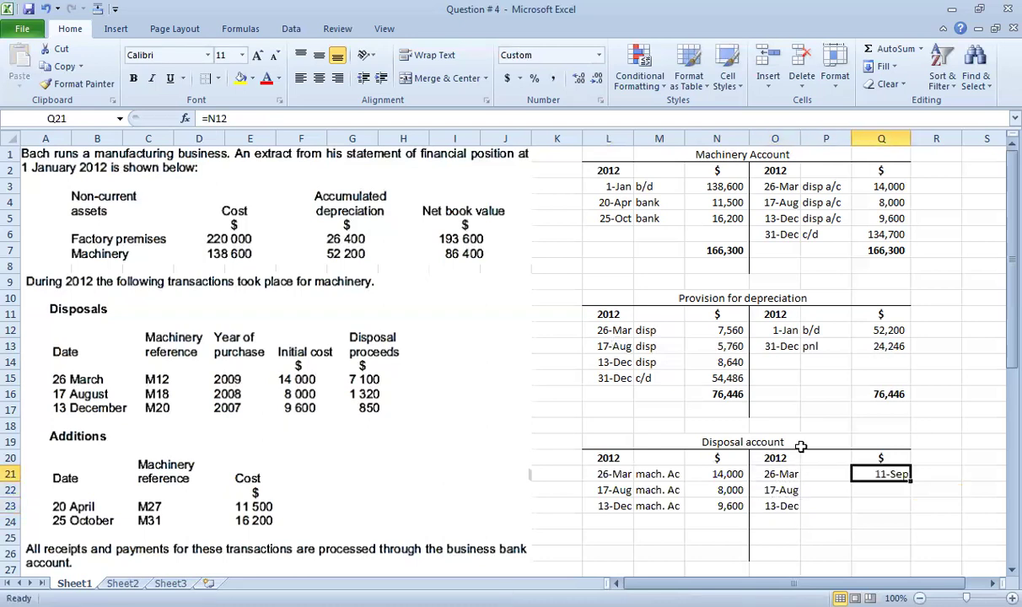
pyautogui.write('=')
pyautogui.click(709, 330)
pyautogui.press('Return')
pyautogui.press('Up')
pyautogui.hotkey('ctrl', 'c')
pyautogui.hotkey('shift', 'Down')
pyautogui.hotkey('shift', 'Down')
pyautogui.hotkey('ctrl', 'v')
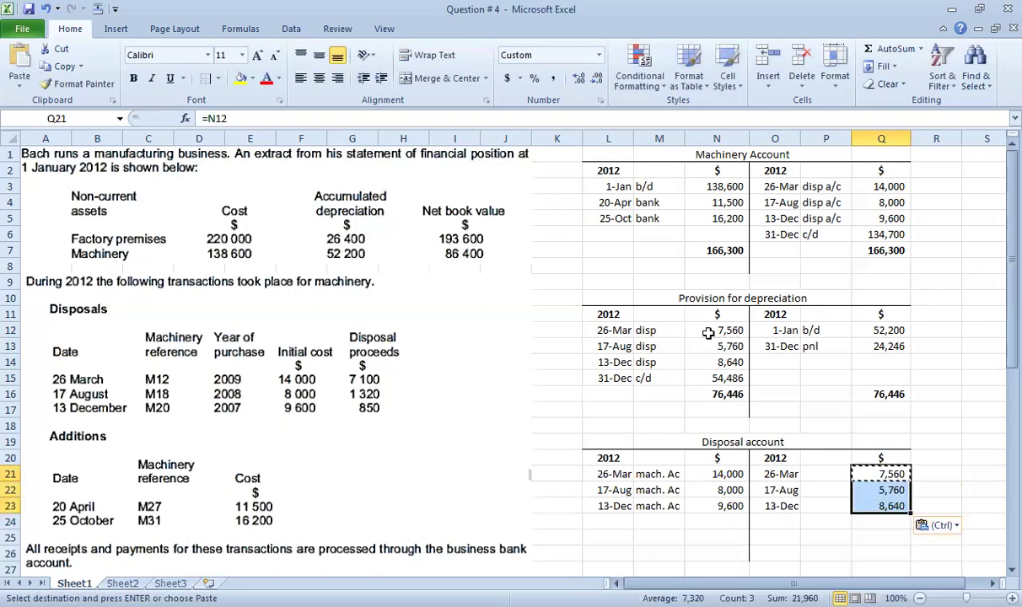
pyautogui.press('Escape')
# Enter "pfd" as the description of the disposal account's three depreciation entries in P21:P23.
pyautogui.click(826, 472)
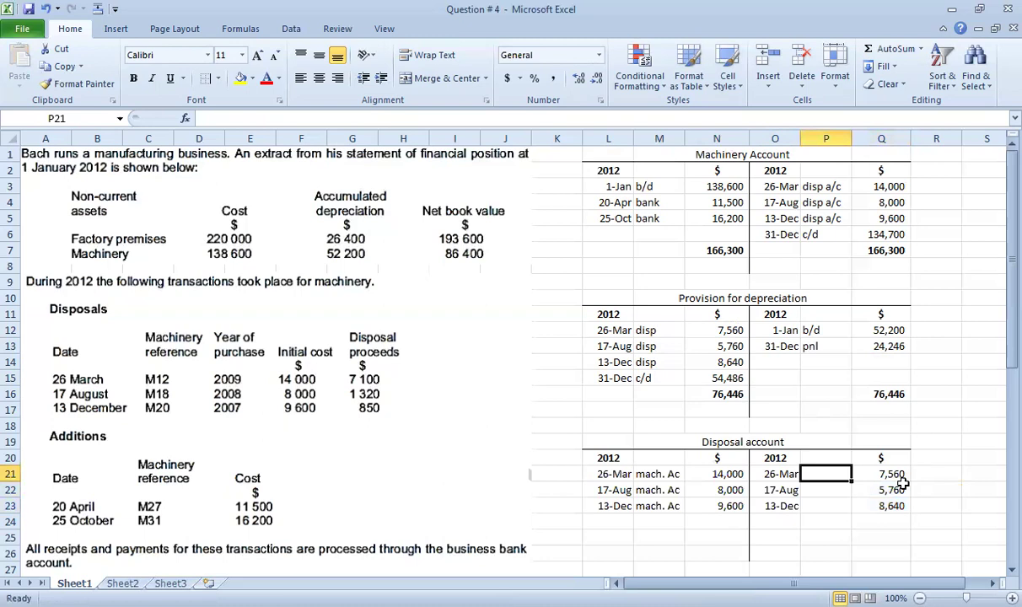
pyautogui.write('pfd')
pyautogui.press('Return')
pyautogui.write('pfd')
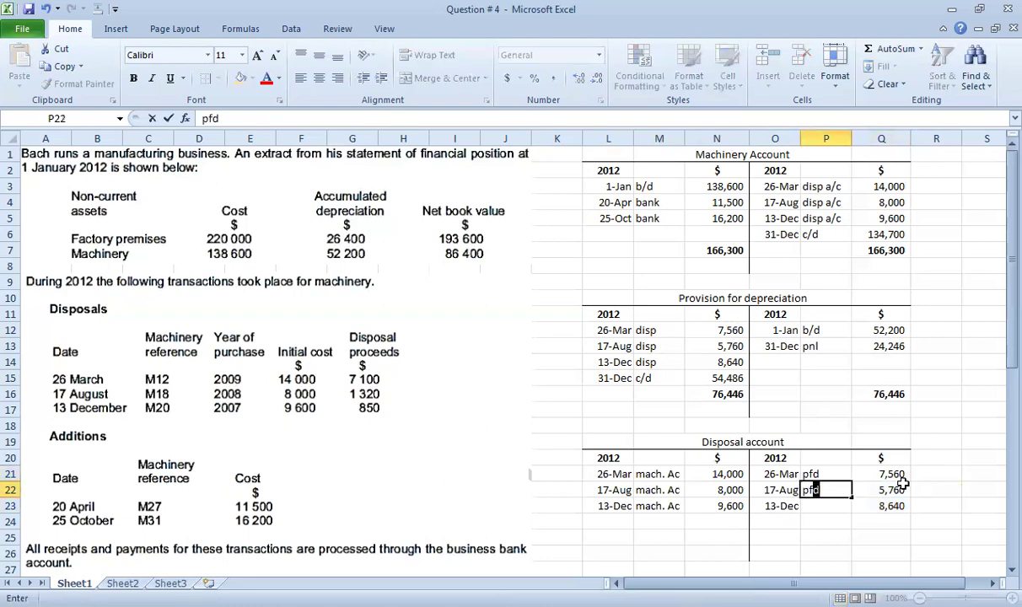
pyautogui.press('Return')
pyautogui.write('pfd')
pyautogui.press('Return')
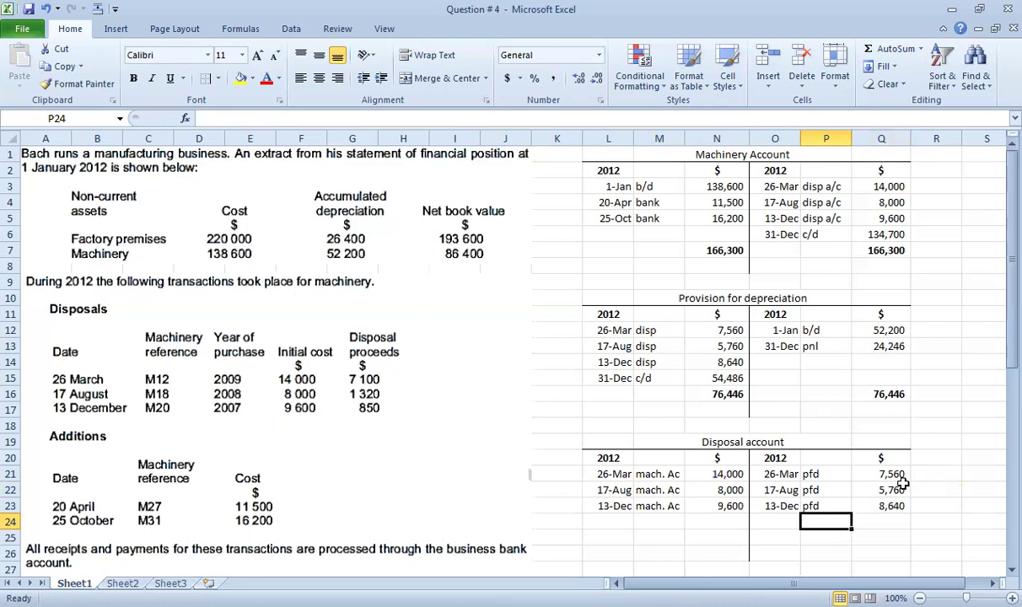
# Try to copy the disposal account's credit dates from O21:O23 into O24:O26.
pyautogui.click(785, 518)
pyautogui.scroll(-2, 787, 519)
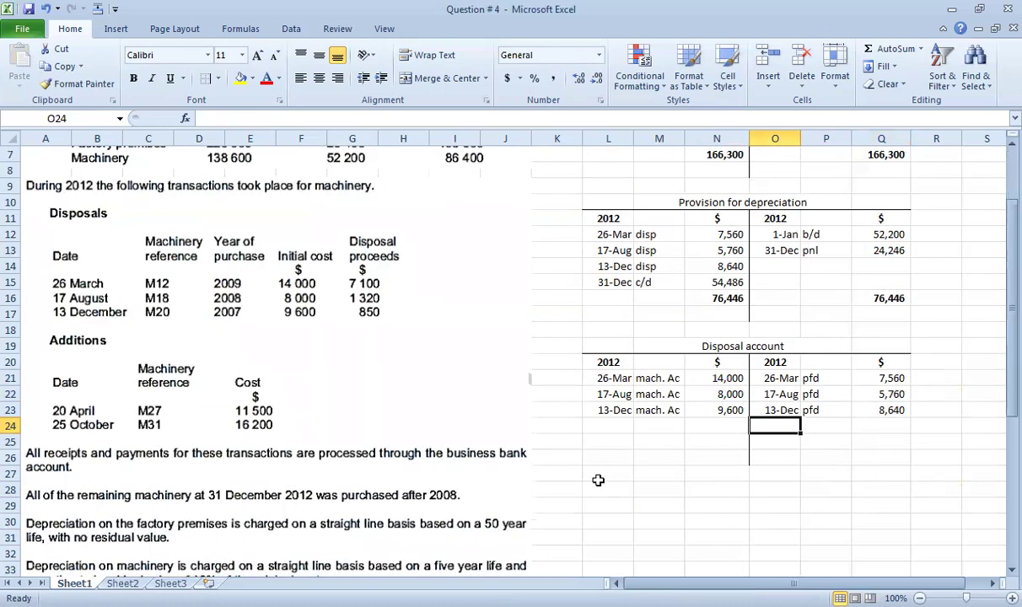
pyautogui.scroll(2, 591, 474)
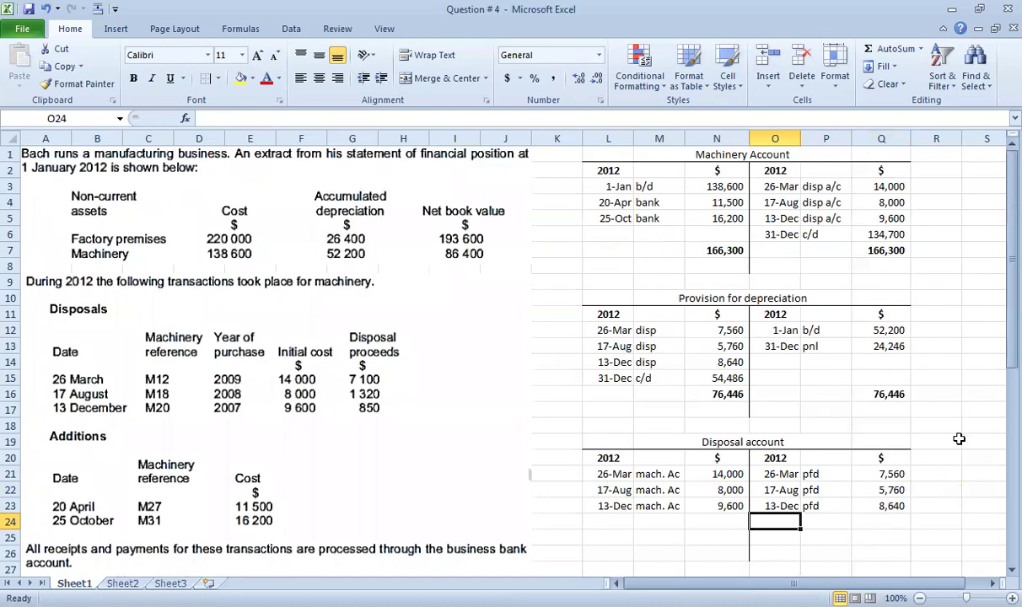
pyautogui.press('Up')
pyautogui.press('Up')
pyautogui.press('Up')
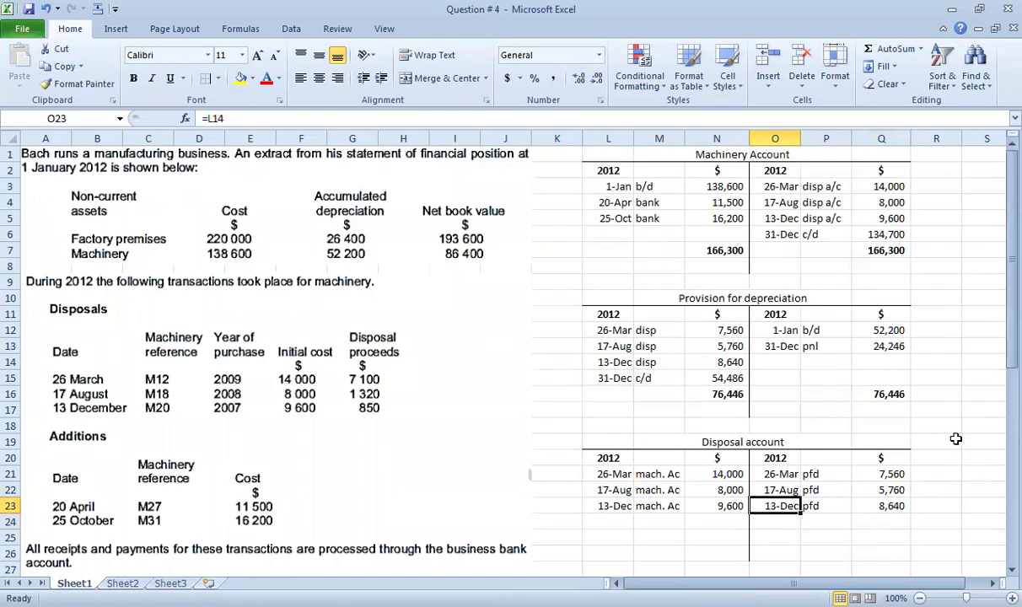
pyautogui.hotkey('shift', 'Down')
pyautogui.hotkey('shift', 'Down')
pyautogui.hotkey('ctrl', 'c')
pyautogui.press('Down')
pyautogui.press('Down')
pyautogui.press('Down')
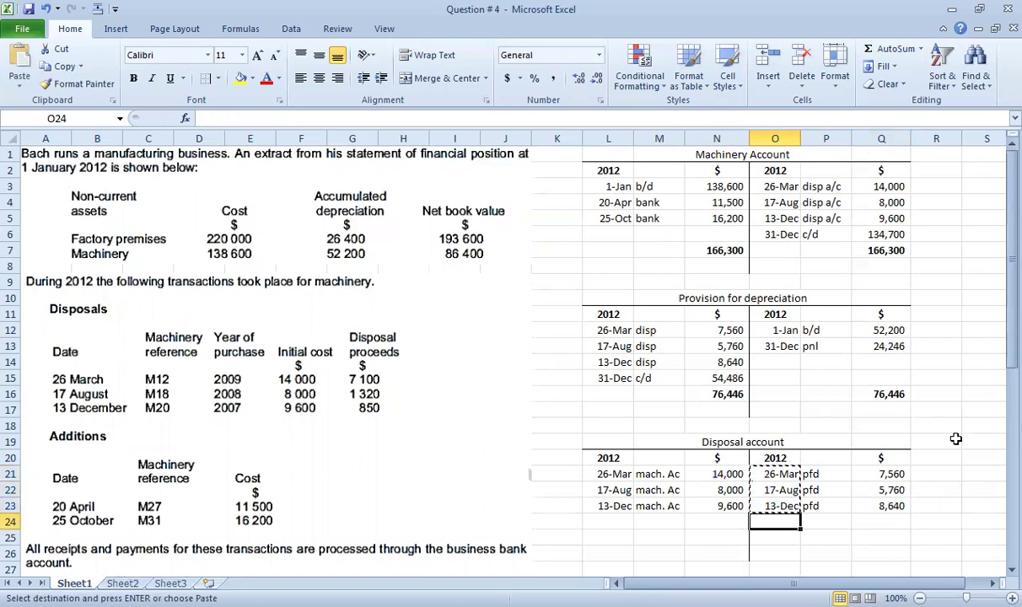
pyautogui.hotkey('ctrl', 'v')
pyautogui.press('Escape')
pyautogui.press('Up')
pyautogui.press('Down')
# Repeat the three disposal dates in O24:O26 with the formulas =O21, =O22 and =O23.
pyautogui.write('=')
pyautogui.press('Up')
pyautogui.press('Up')
pyautogui.press('Up')
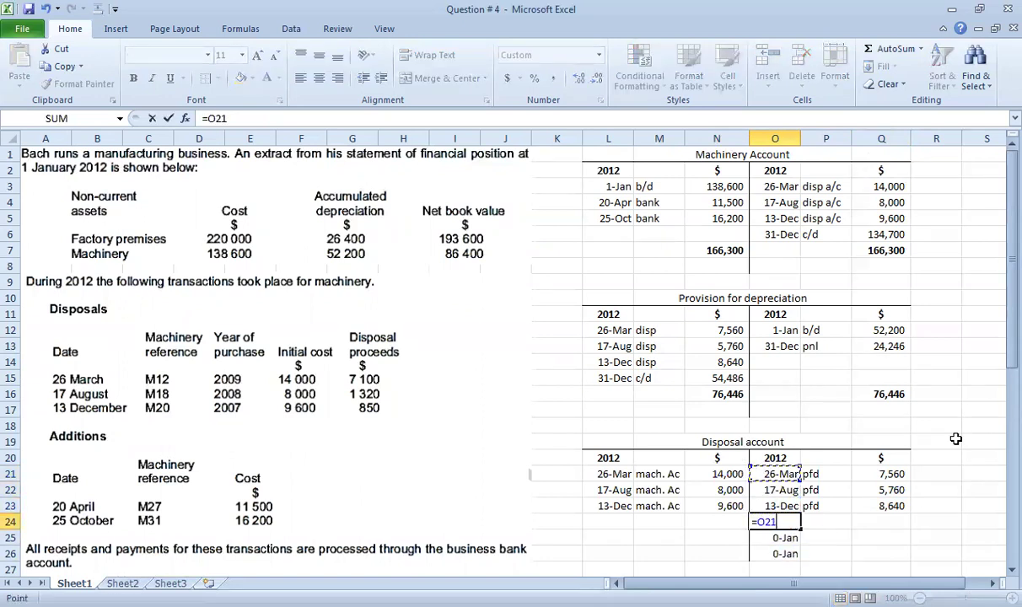
pyautogui.press('Return')
pyautogui.write('=')
pyautogui.press('Up')
pyautogui.press('Up')
pyautogui.press('Up')
pyautogui.press('Return')
pyautogui.write('=')
pyautogui.press('Up')
pyautogui.press('Up')
pyautogui.press('Up')
pyautogui.press('Return')
# Enter "bank" as the description of the disposal account's three proceeds entries in P24:P26.
pyautogui.press('Right')
pyautogui.press('Up')
pyautogui.press('Up')
pyautogui.press('Up')
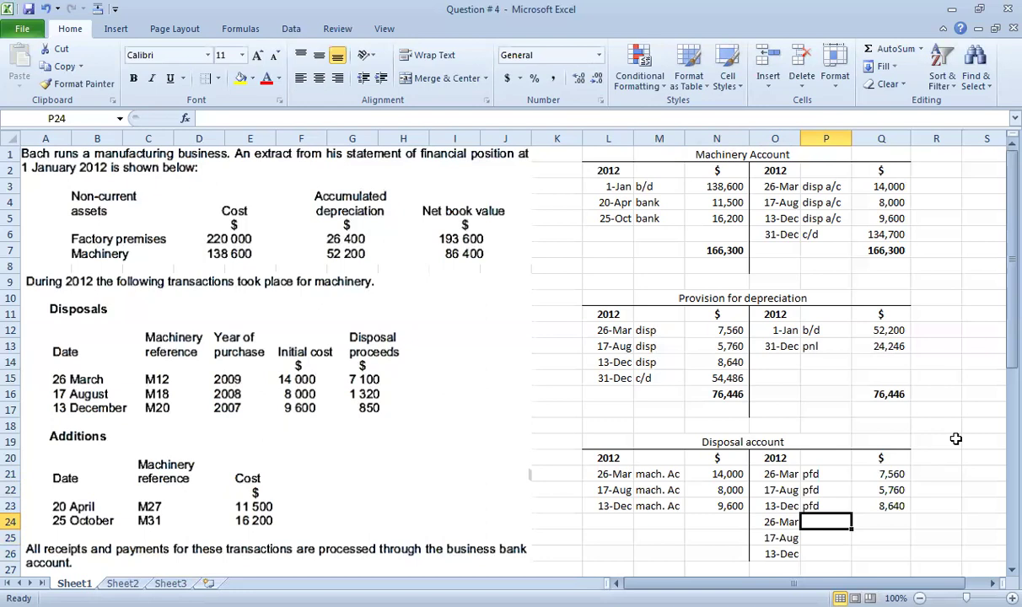
pyautogui.write('ba')
pyautogui.press('Return')
pyautogui.write('bank')
pyautogui.press('Return')
pyautogui.write('bank')
pyautogui.press('Tab')
# Enter the disposal proceeds 7100, 1320 and 850 in Q24:Q26 of the disposal account.
pyautogui.press('Up')
pyautogui.press('Up')
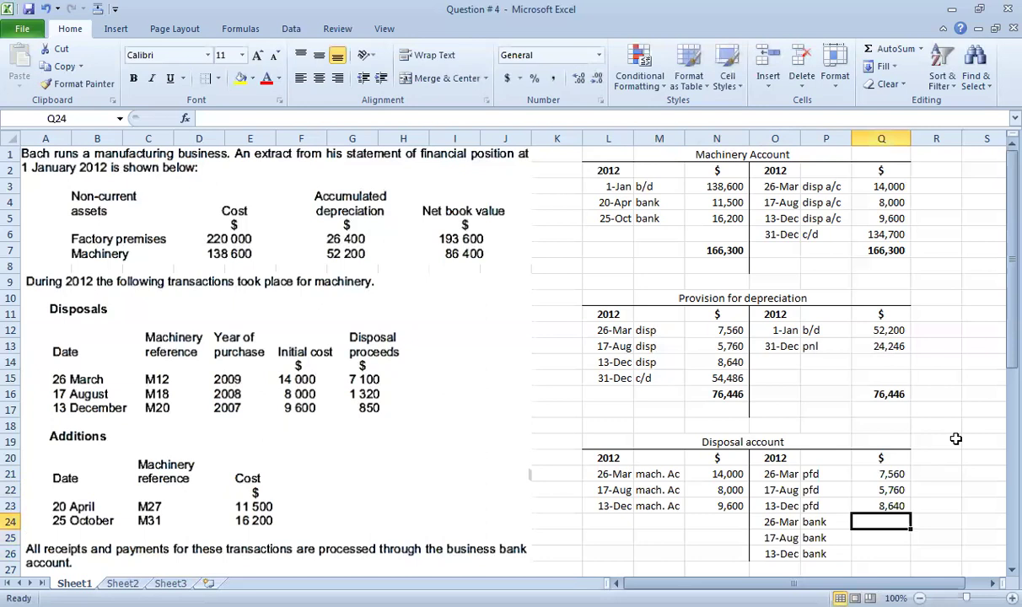
pyautogui.write('7100')
pyautogui.press('Return')
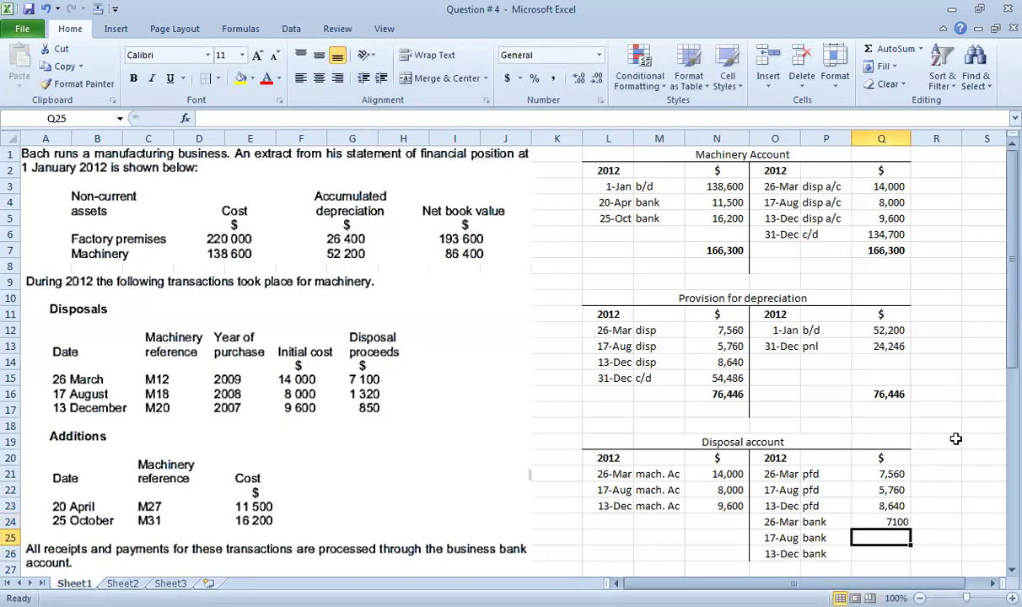
pyautogui.write('1320')
pyautogui.press('Return')
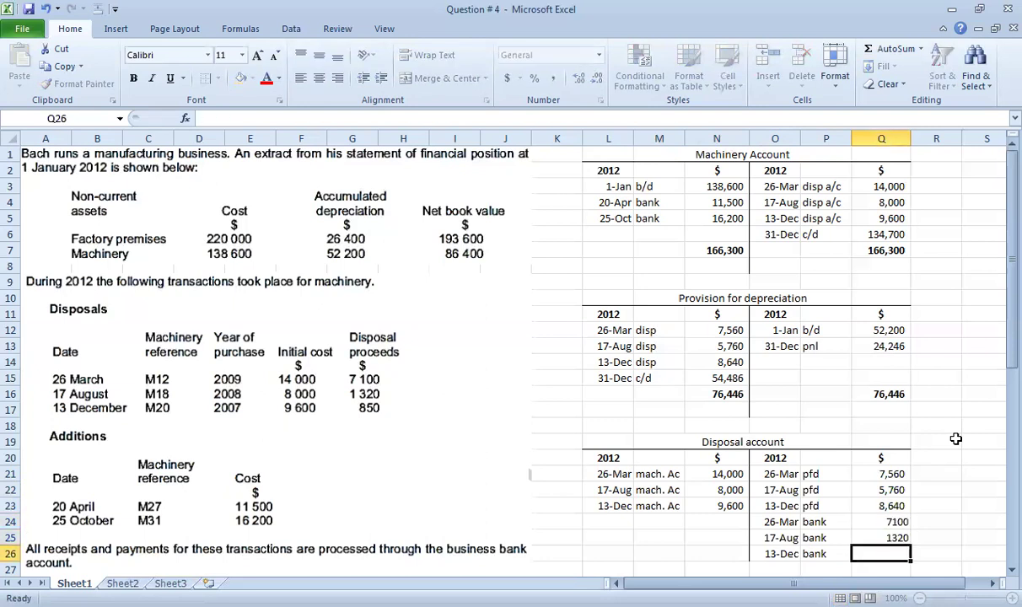
pyautogui.write('850')
pyautogui.press('Return')
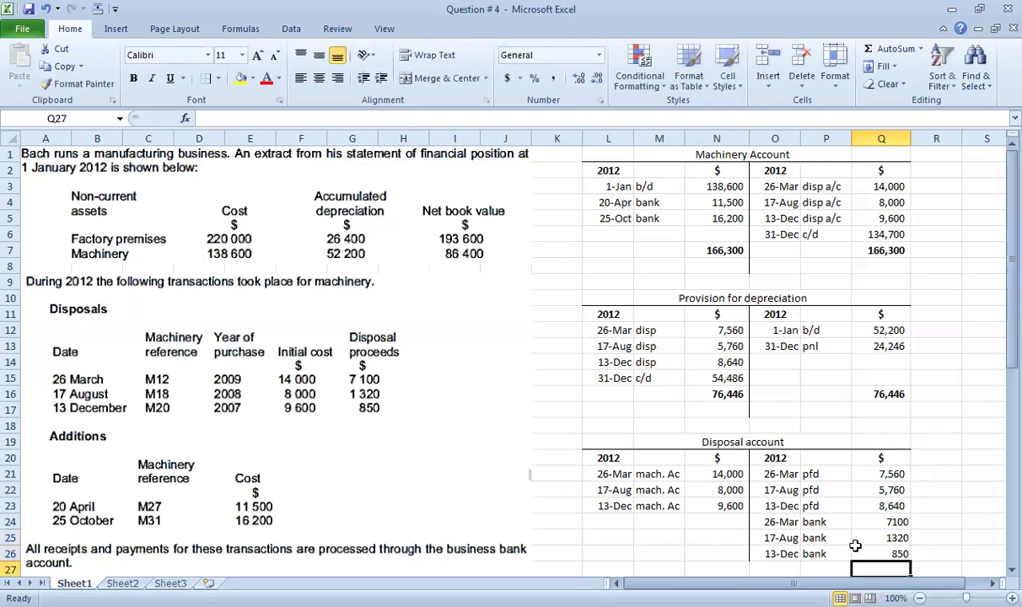
# Extend the disposal account's vertical centre line to row 28 with a right border on N26:N28.
pyautogui.scroll(-4, 811, 516)
pyautogui.moveTo(717, 362); pyautogui.dragTo(717, 393)
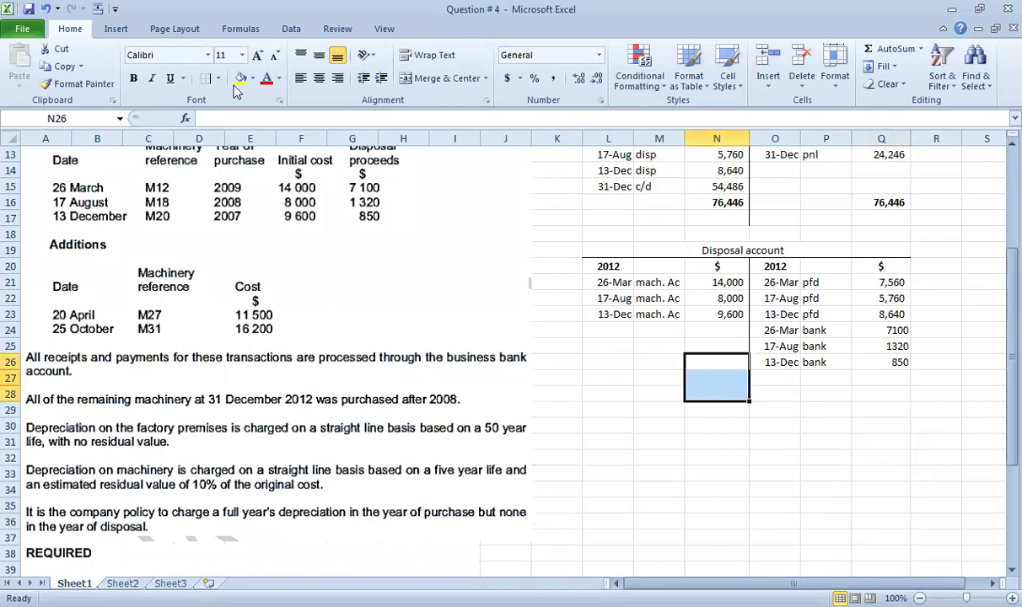
pyautogui.click(725, 447)
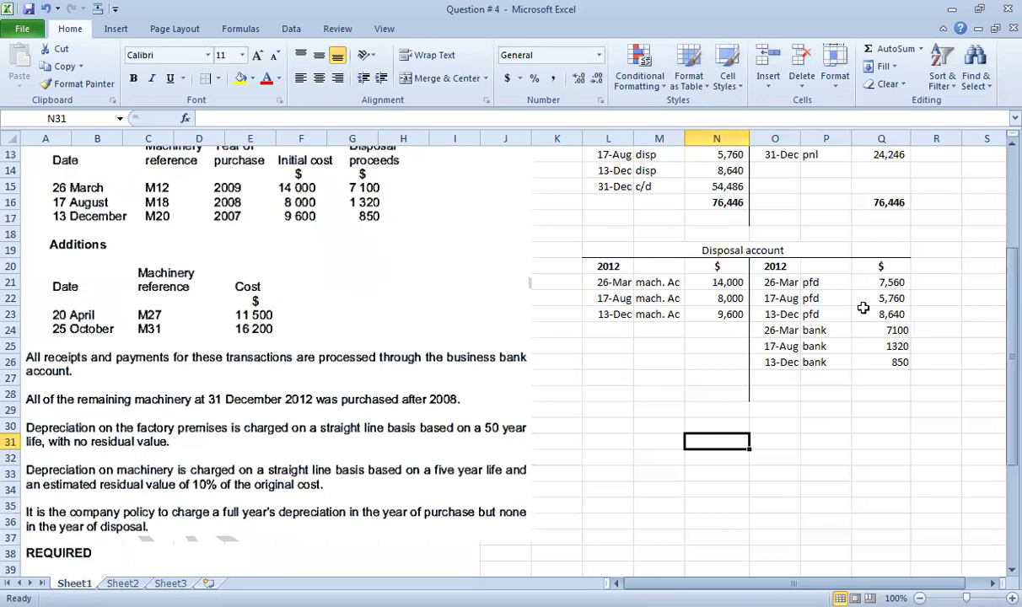
# Total the disposal account's debit side in N28 with =SUM(N21:N27) and make the total bold.
pyautogui.click(734, 394)
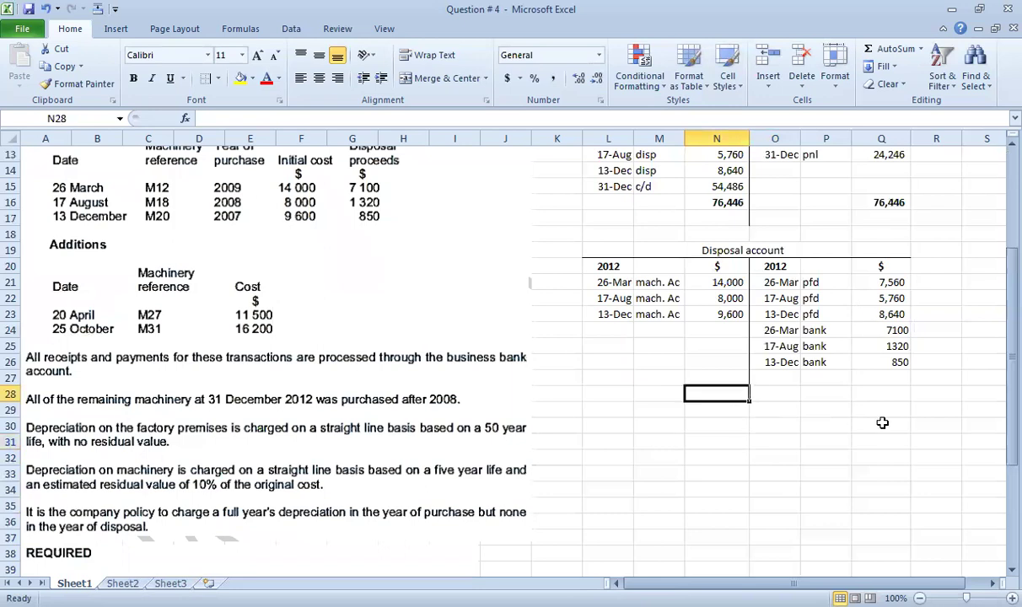
pyautogui.hotkey('alt', '=')
pyautogui.hotkey('ctrl', 'Return')
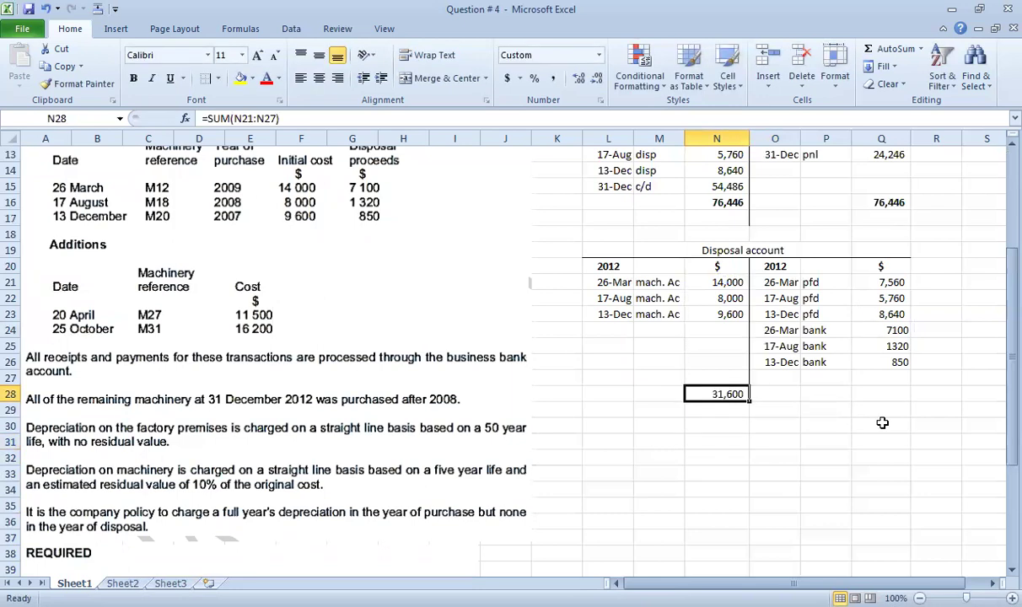
# Format the disposal account's credit amounts in Q21:Q26 with thousands separators and no decimal places.
pyautogui.press('Right')
pyautogui.press('Right')
pyautogui.press('Right')
pyautogui.press('Up')
pyautogui.press('Up')
pyautogui.hotkey('shift', 'Up')
pyautogui.hotkey('shift', 'Up')
pyautogui.hotkey('shift', 'Up')
pyautogui.hotkey('shift', 'Up')
pyautogui.hotkey('shift', 'Up')
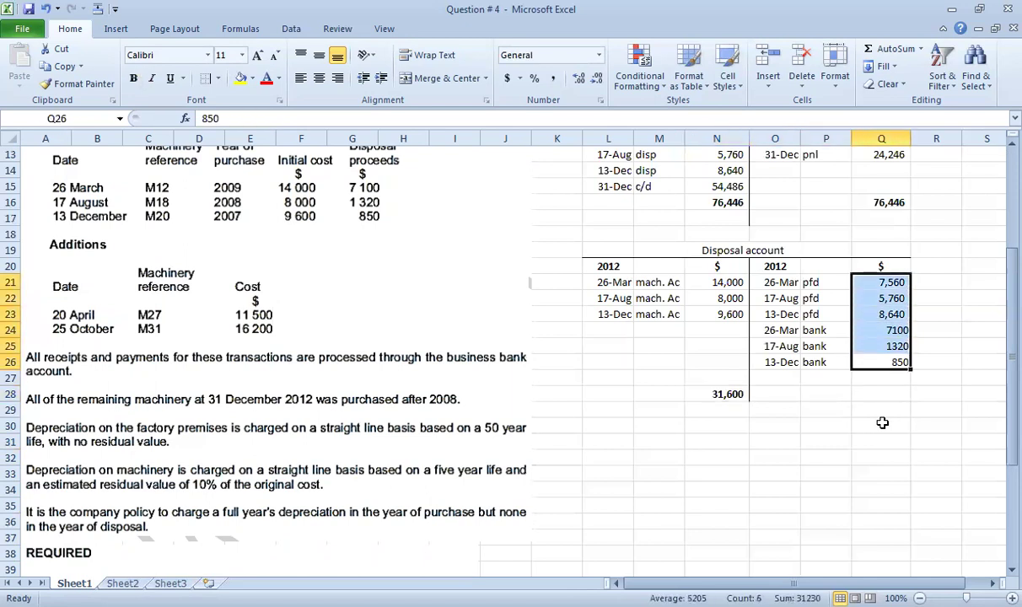
pyautogui.click(553, 79)
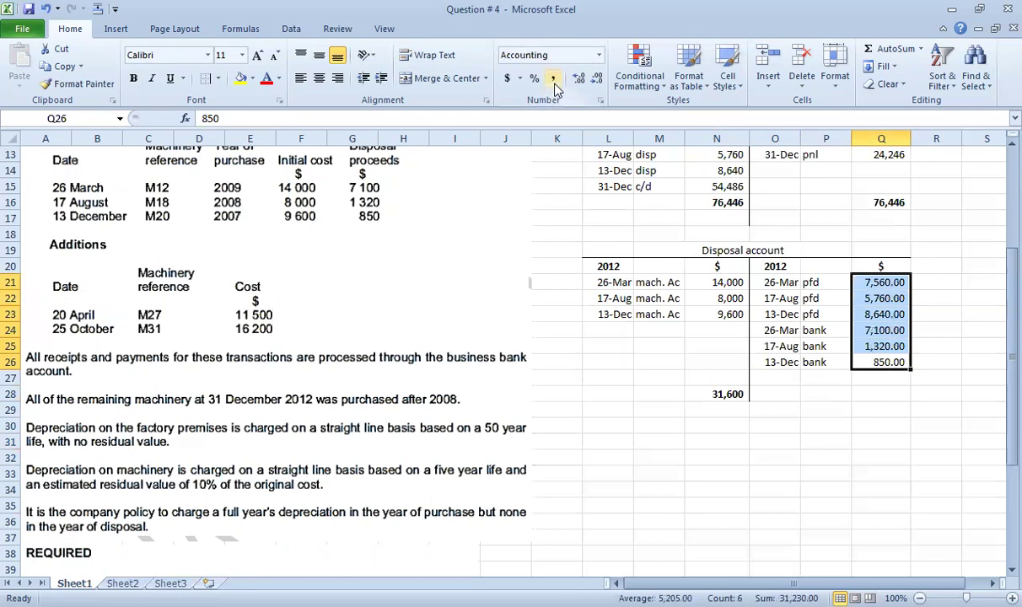
pyautogui.click(597, 79)
pyautogui.click(596, 79)
pyautogui.click(776, 378)
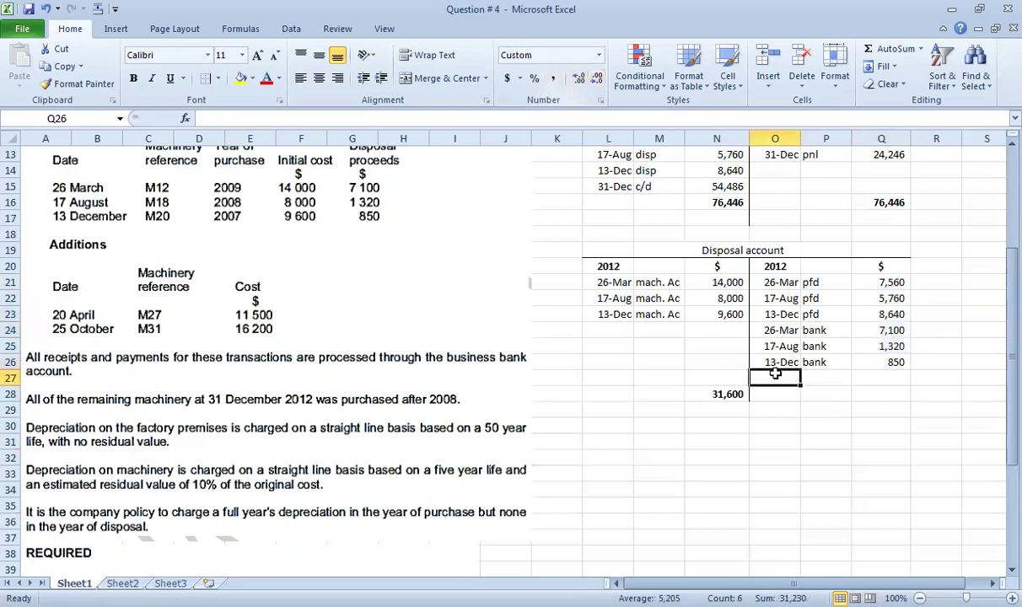
# Set the disposal account's credit-side total in Q28 equal to the debit total with =N28.
pyautogui.click(875, 390)
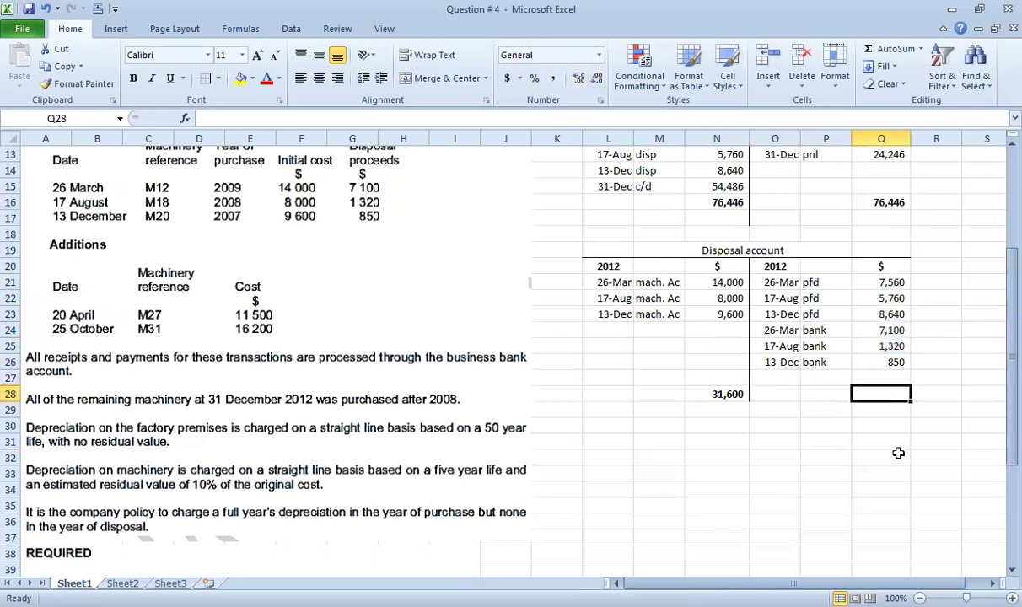
pyautogui.write('=')
pyautogui.click(724, 394)
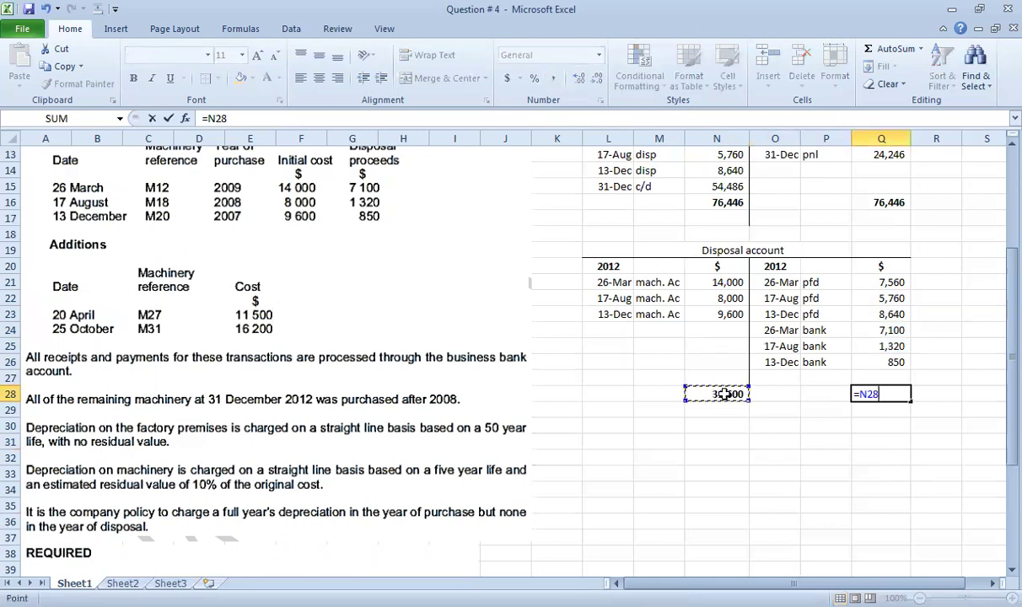
pyautogui.press('Return')
# Calculate the disposal account's balancing figure in Q27 with =Q28-Q21-Q22-Q23-Q24-Q25-Q26.
pyautogui.press('Up')
pyautogui.press('Up')
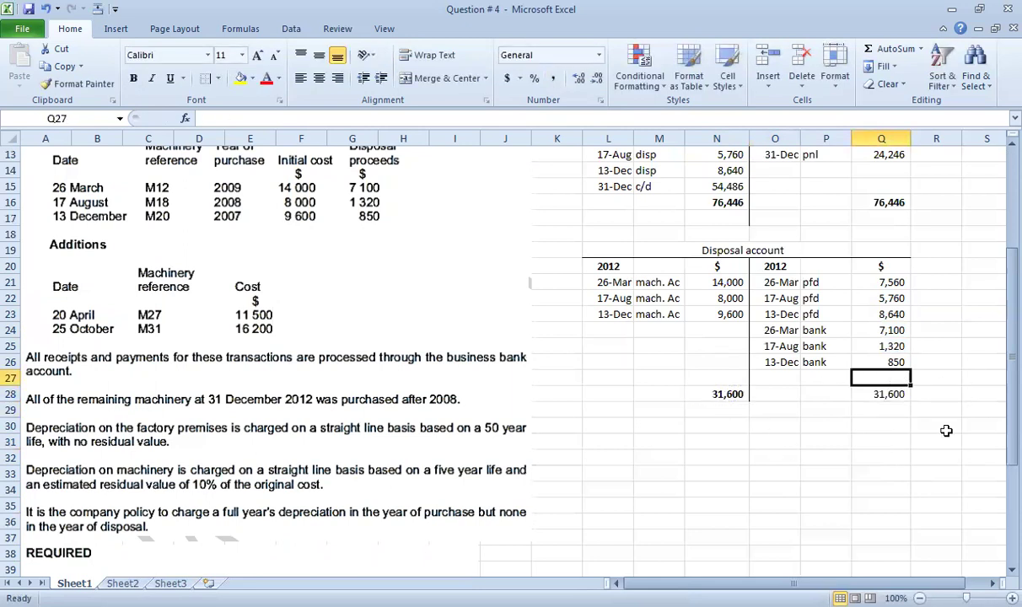
pyautogui.write('=')
pyautogui.press('Down')
pyautogui.write('-')
pyautogui.press('Up')
pyautogui.press('Up')
pyautogui.press('Up')
pyautogui.press('Up')
pyautogui.press('Up')
pyautogui.press('Up')
pyautogui.write('-')
pyautogui.press('Up')
pyautogui.press('Up')
pyautogui.press('Up')
pyautogui.press('Up')
pyautogui.press('Up')
pyautogui.write('-')
pyautogui.press('Up')
pyautogui.press('Up')
pyautogui.press('Up')
pyautogui.press('Up')
pyautogui.write('-')
pyautogui.press('Up')
pyautogui.press('Up')
pyautogui.press('Up')
pyautogui.write('-')
pyautogui.press('Up')
pyautogui.press('Up')
pyautogui.write('-')
pyautogui.press('Up')
pyautogui.hotkey('ctrl', 'Return')
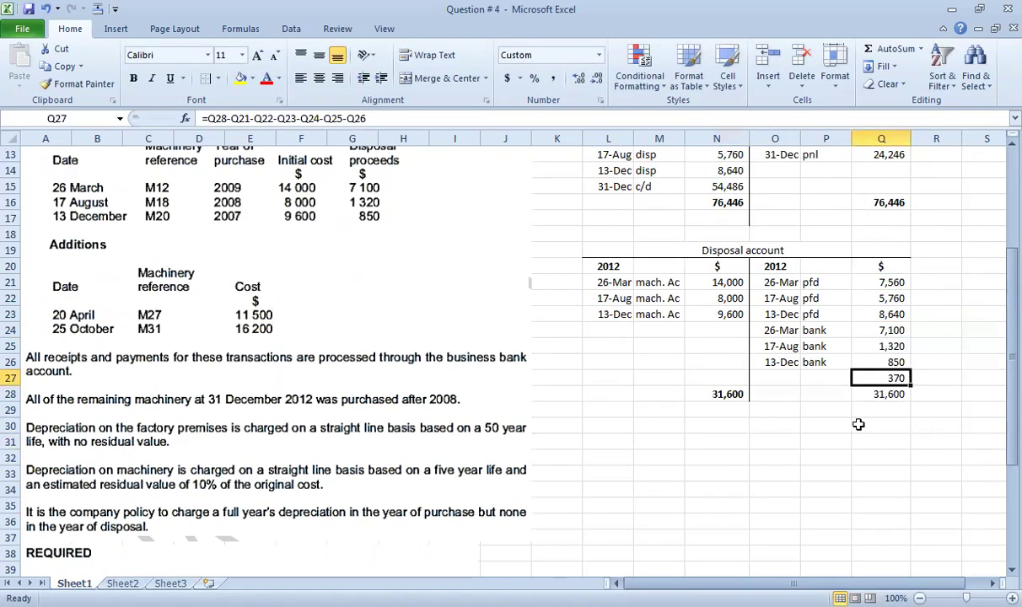
# Label the disposal account's balancing entry with the date 31-Dec in O27 and pnl in P27.
pyautogui.press('Left')
pyautogui.press('Left')
pyautogui.write('31-dec')
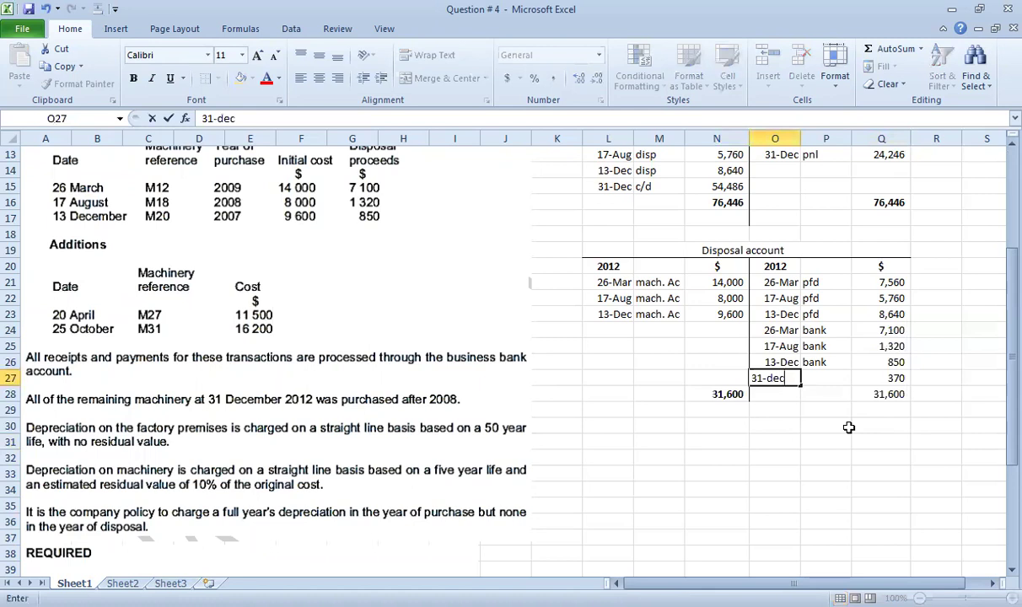
pyautogui.press('Right')
pyautogui.write('pnl')
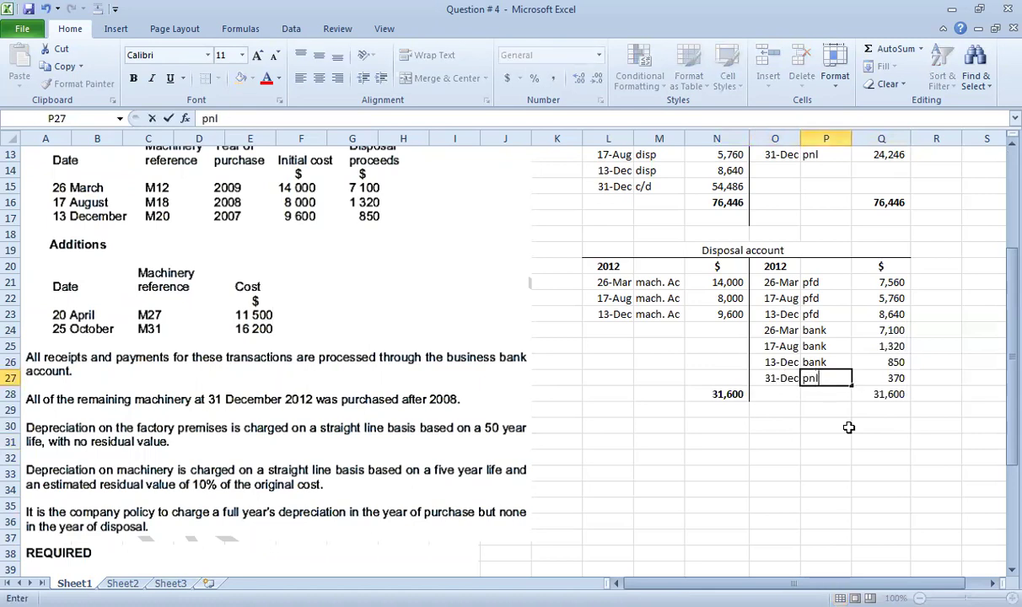
pyautogui.press('Return')
pyautogui.press('Up')
pyautogui.press('Right')
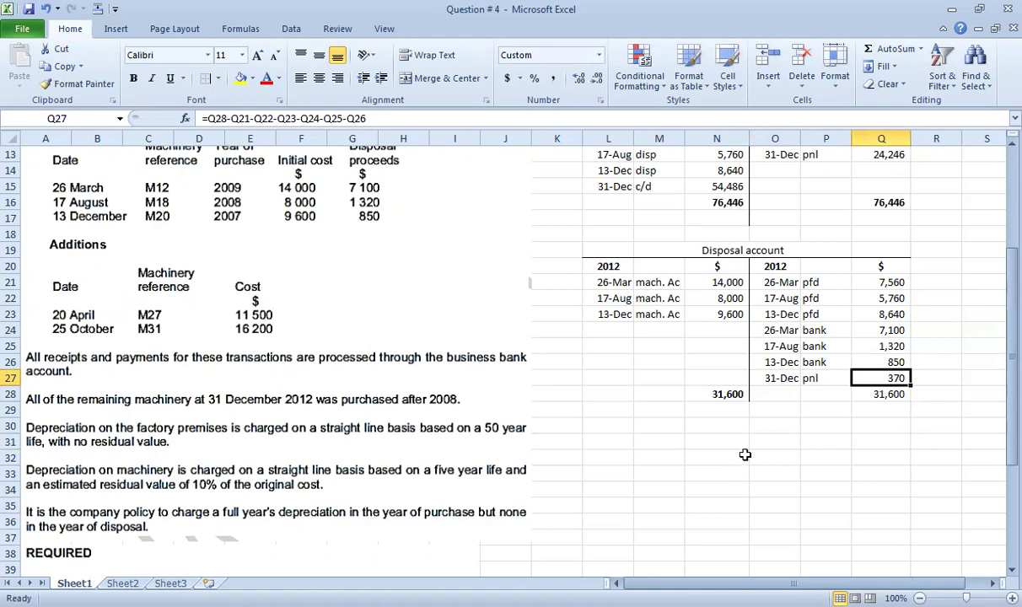
# List the alternative depreciation methods in L40:L42: Reducing balance method, Revaluation method and Units of output produced.
pyautogui.scroll(1, 742, 460)
pyautogui.scroll(-6, 590, 464)
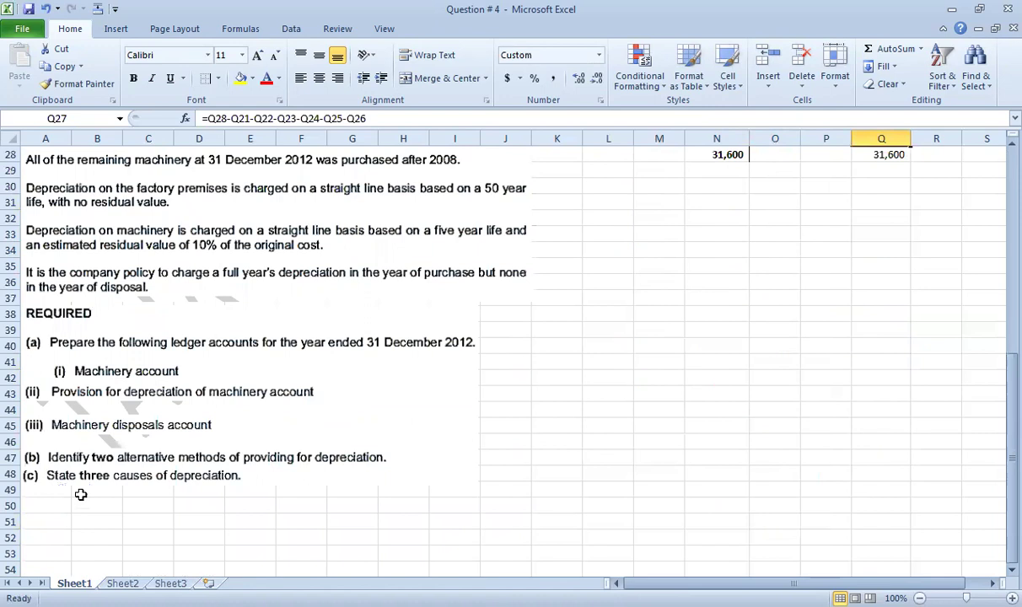
pyautogui.click(608, 345)
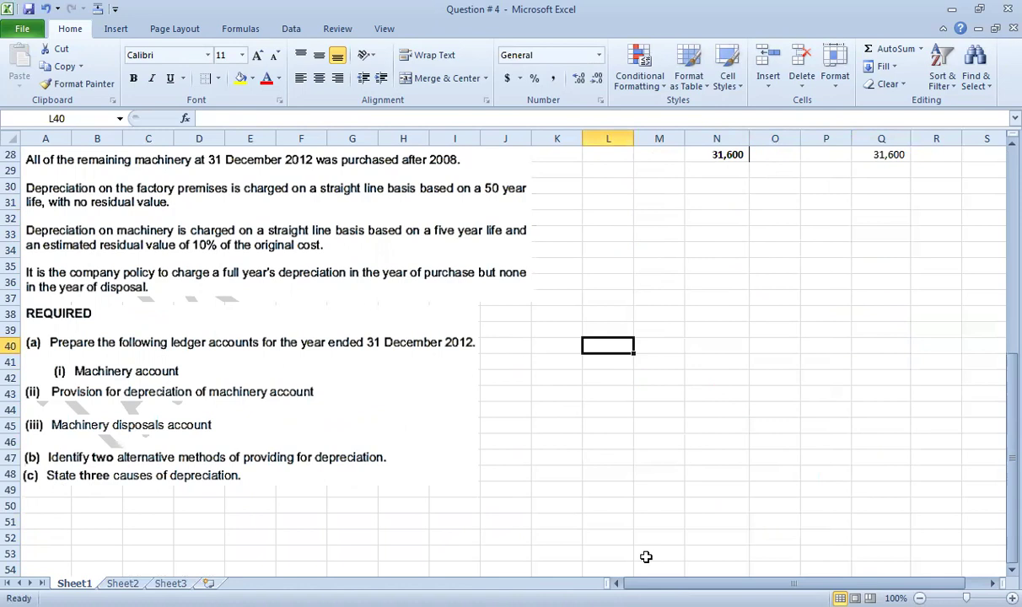
pyautogui.write('Reducing')
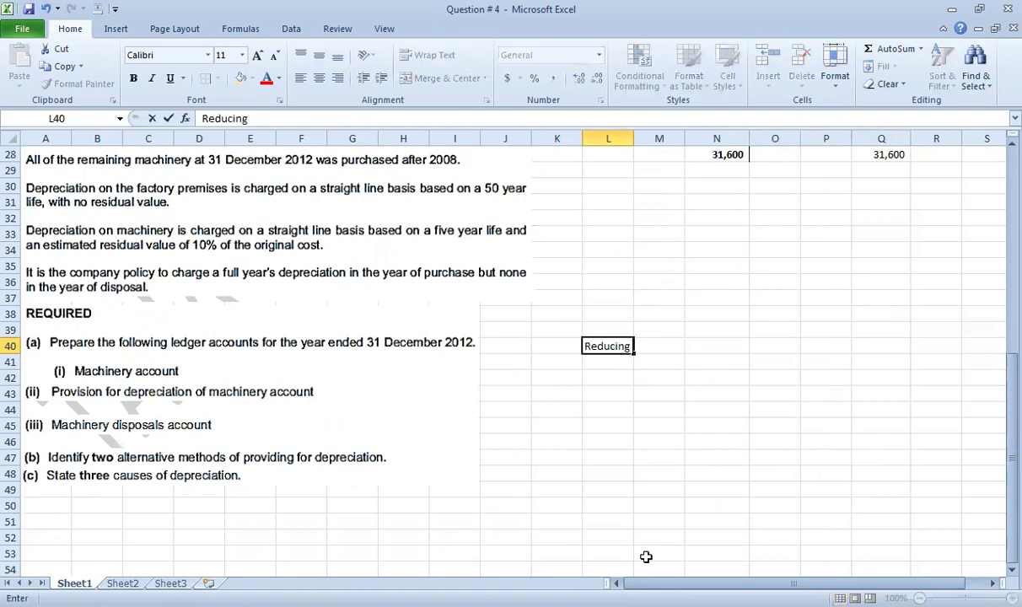
pyautogui.write(' balance method')
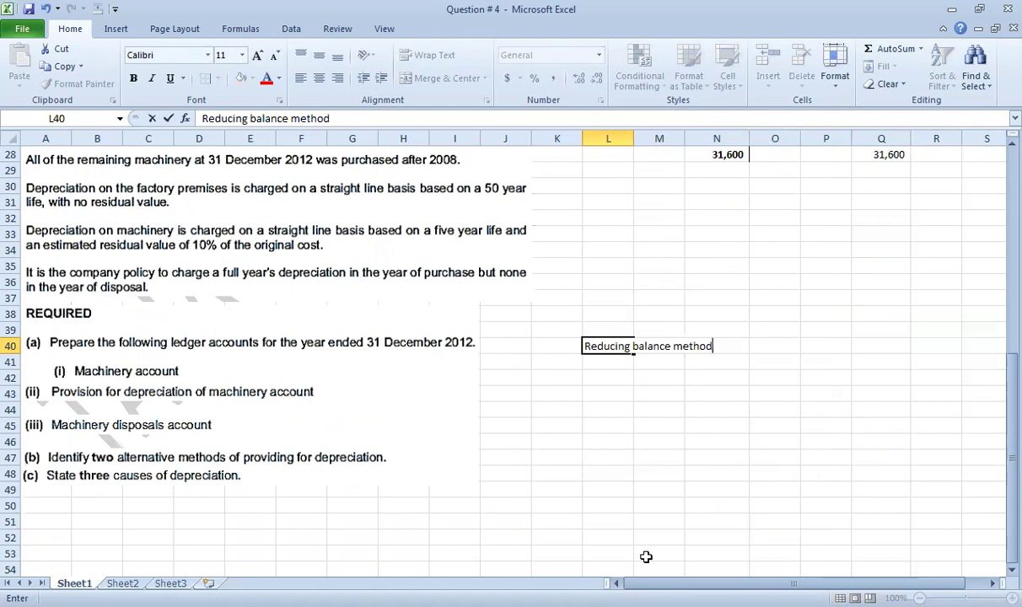
pyautogui.press('Return')
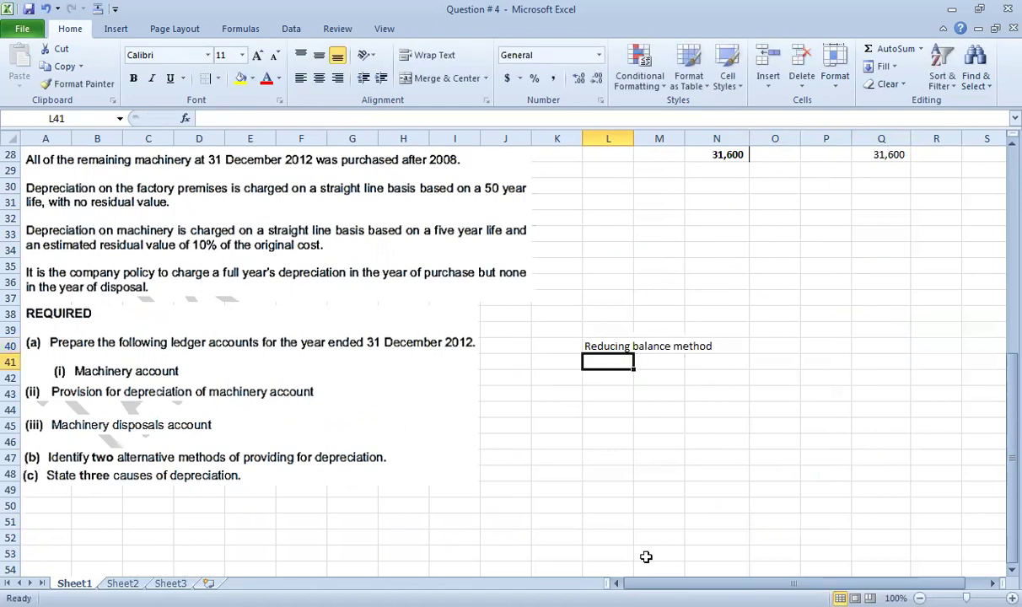
pyautogui.write('R')
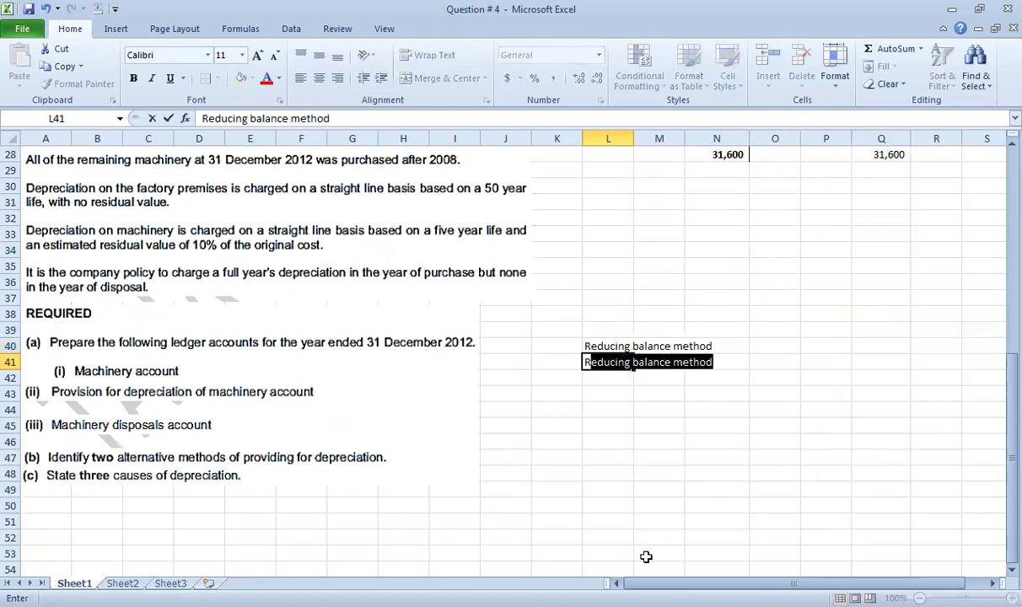
pyautogui.write('evaluati')
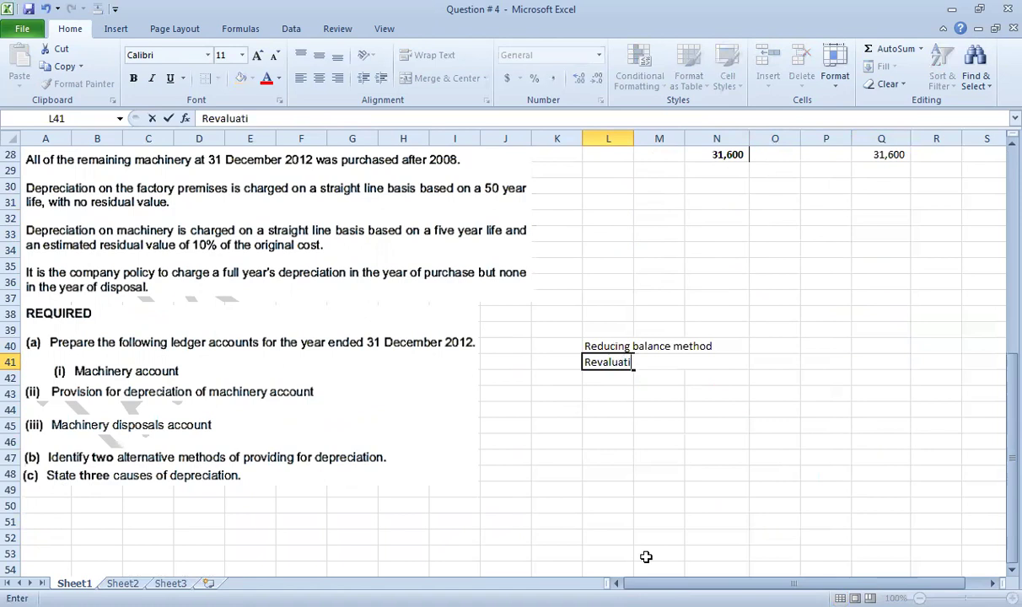
pyautogui.write('on method')
pyautogui.press('Return')
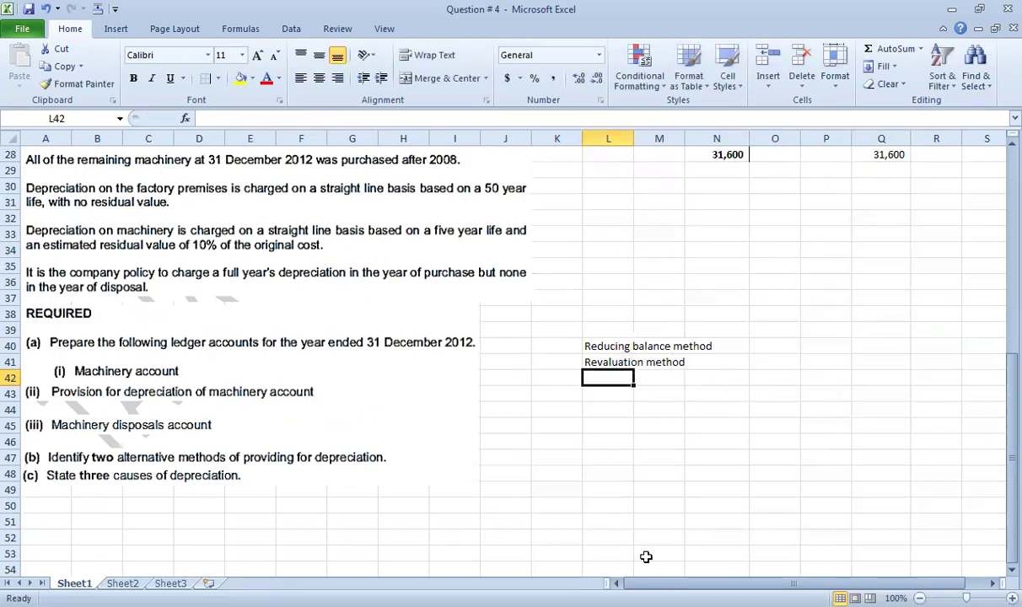
pyautogui.write('Units')
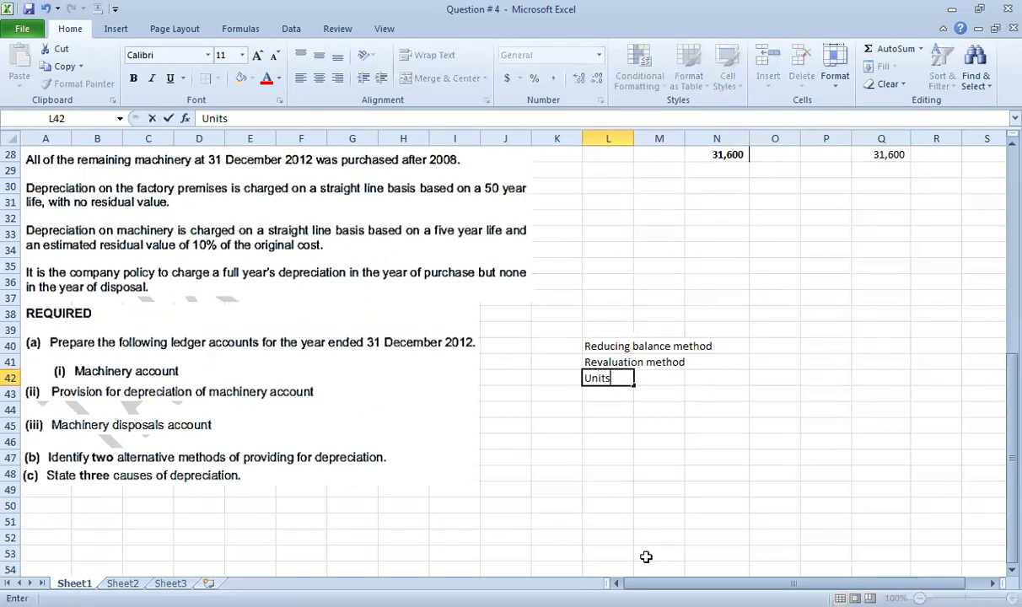
pyautogui.write(' of outpu')
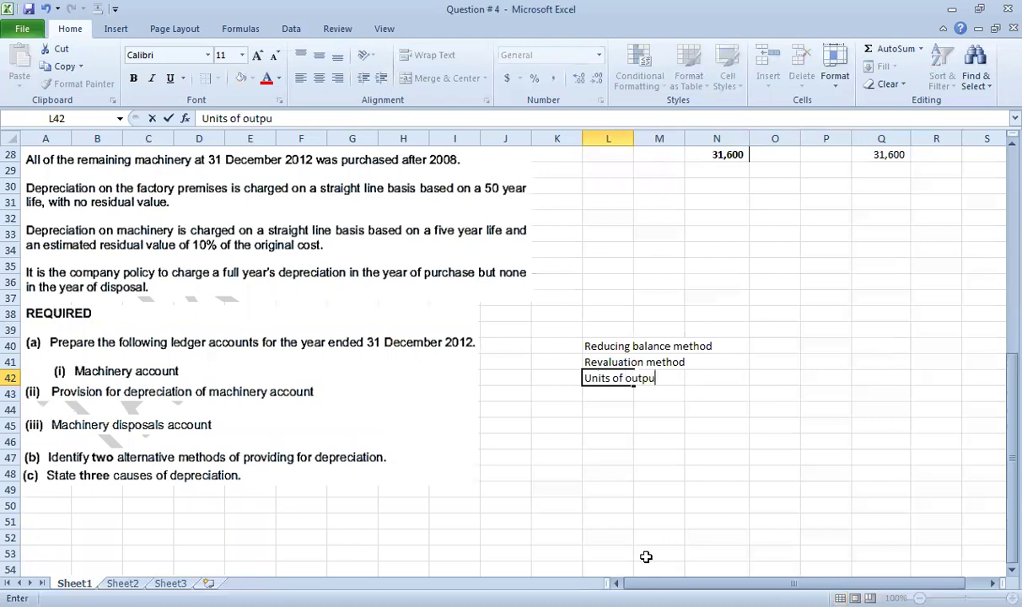
pyautogui.write('t produced')
pyautogui.press('Return')
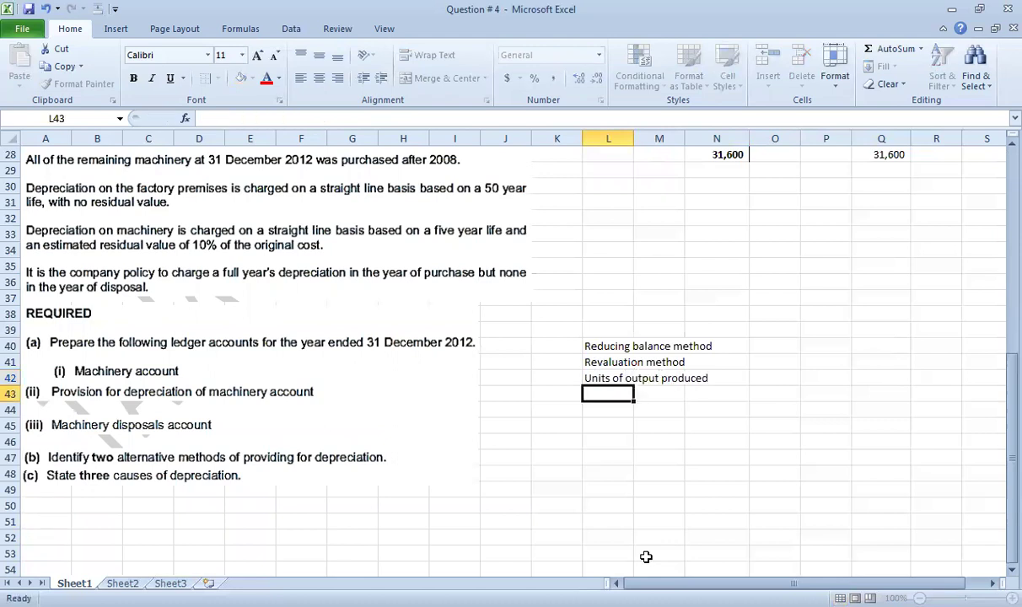
# Enter the first two causes of depreciation, Physical deterioration and Obsolescenese, in L45:L46.
pyautogui.click(613, 503)
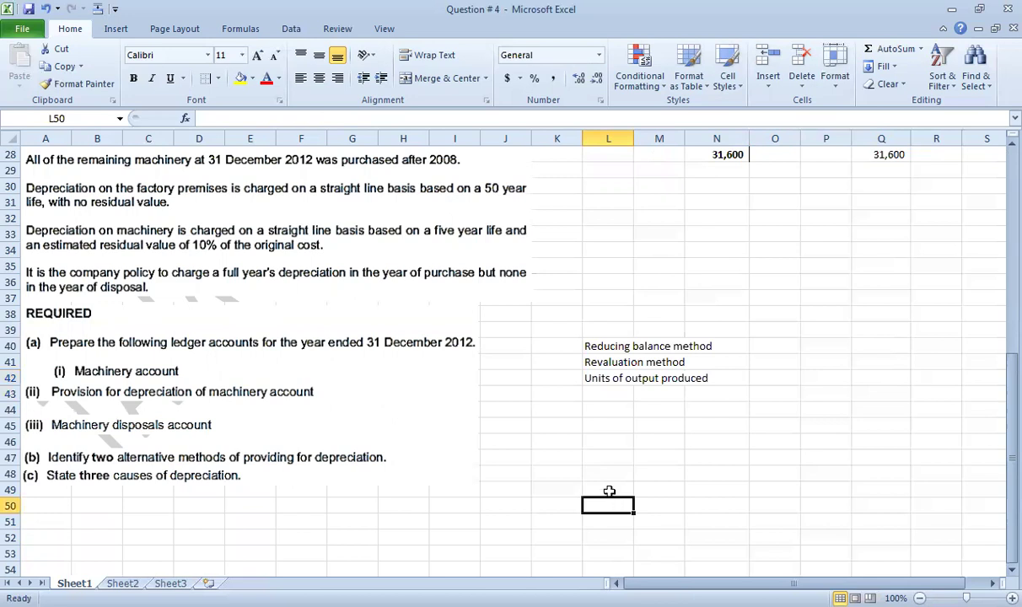
pyautogui.click(605, 487)
pyautogui.click(604, 470)
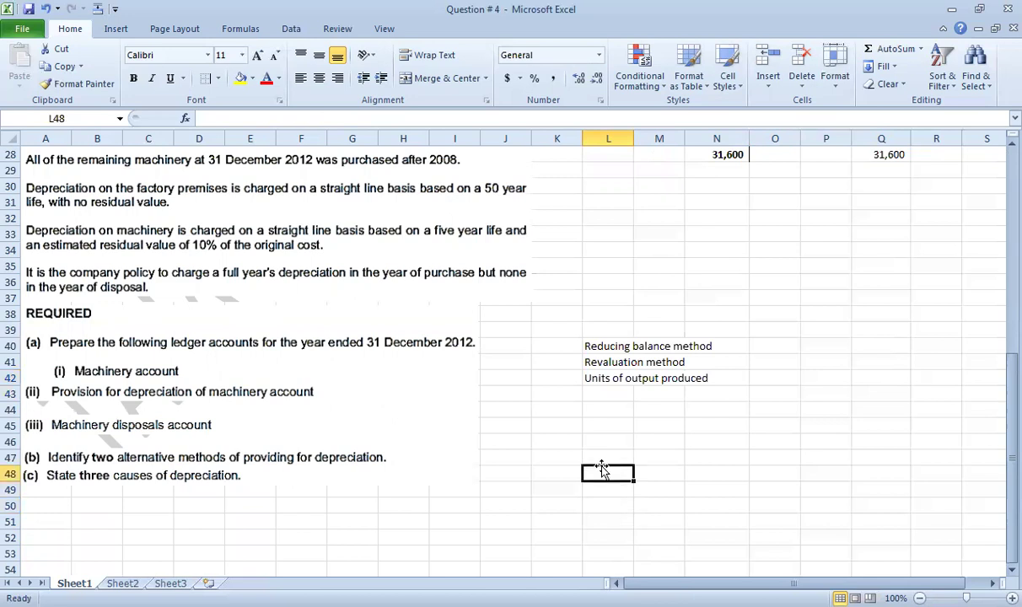
pyautogui.click(602, 427)
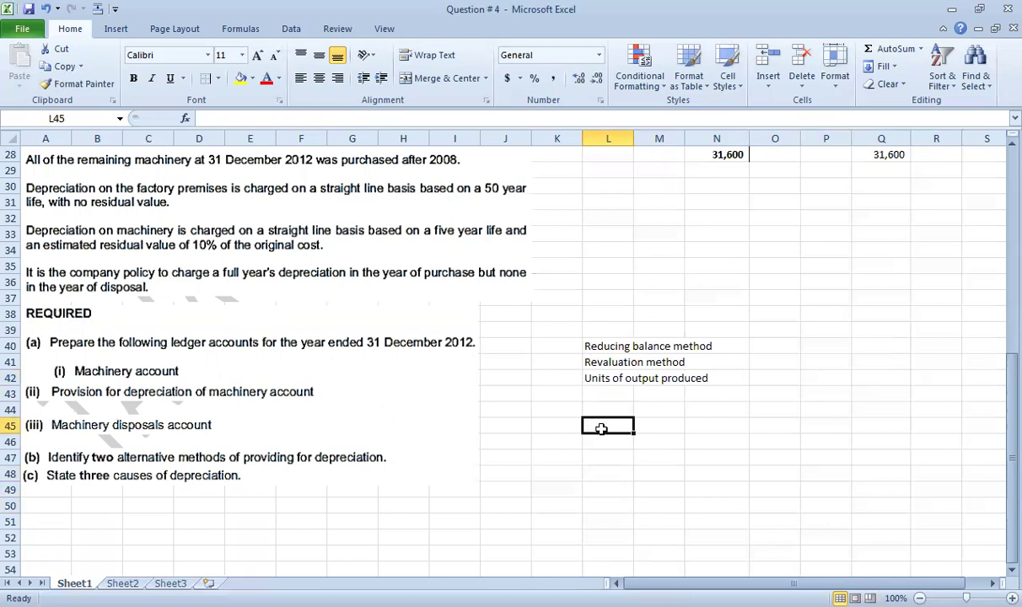
pyautogui.write('Ph')
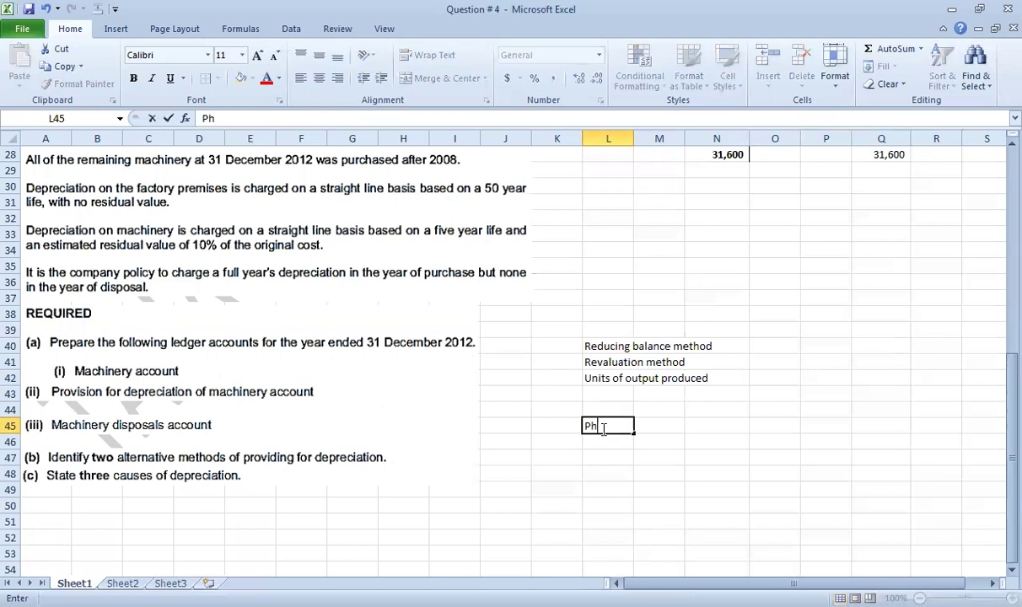
pyautogui.write('ysical ')
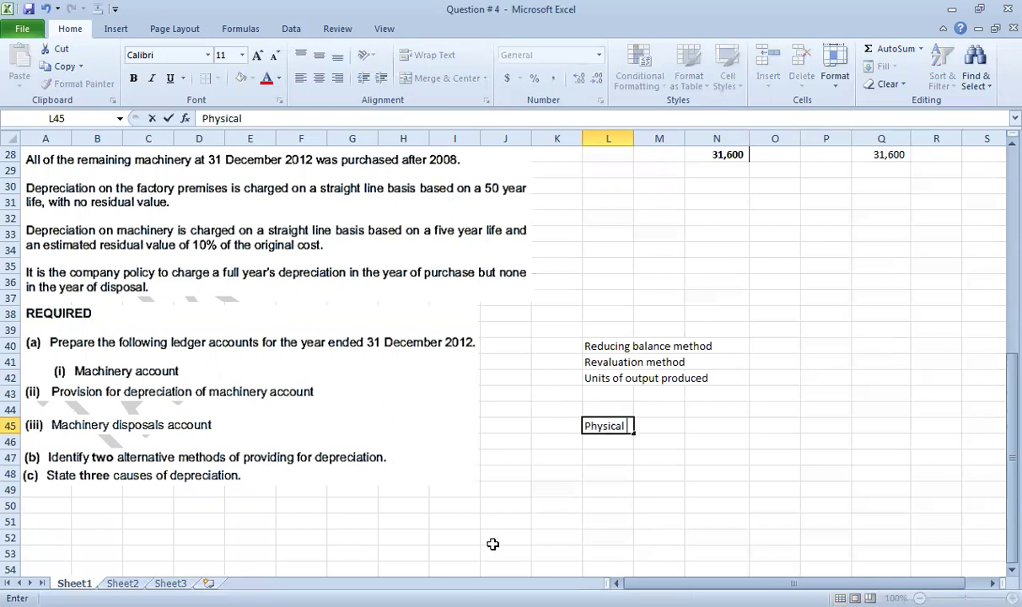
pyautogui.write('deterioration')
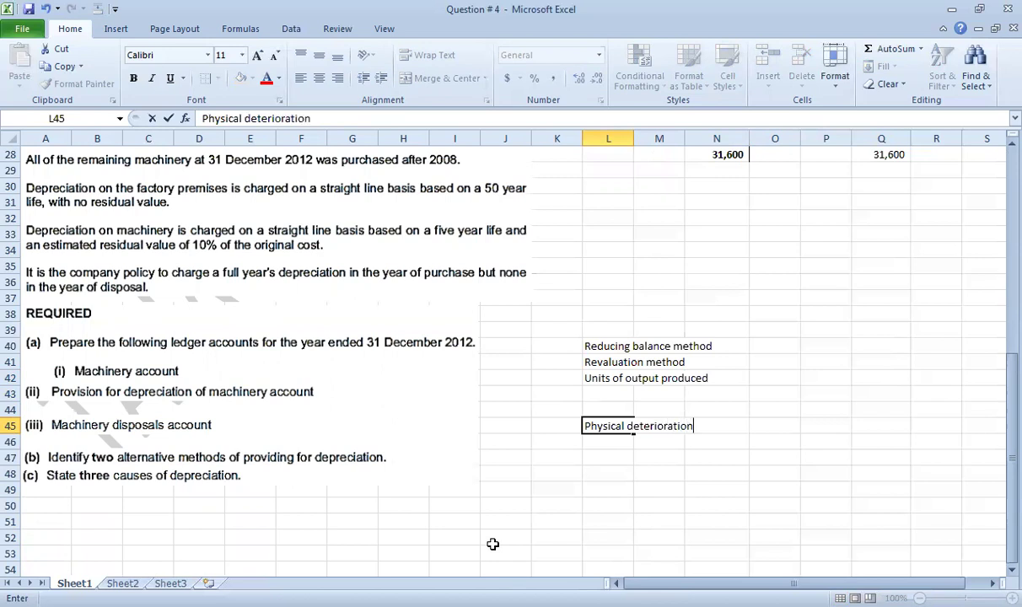
pyautogui.press('Return')
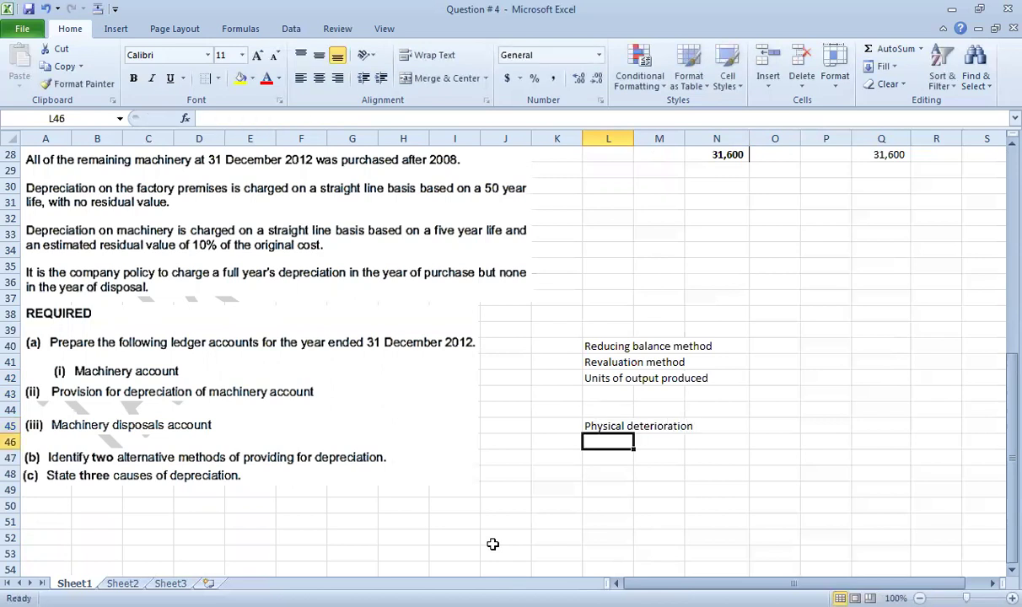
pyautogui.write('Obsoles')
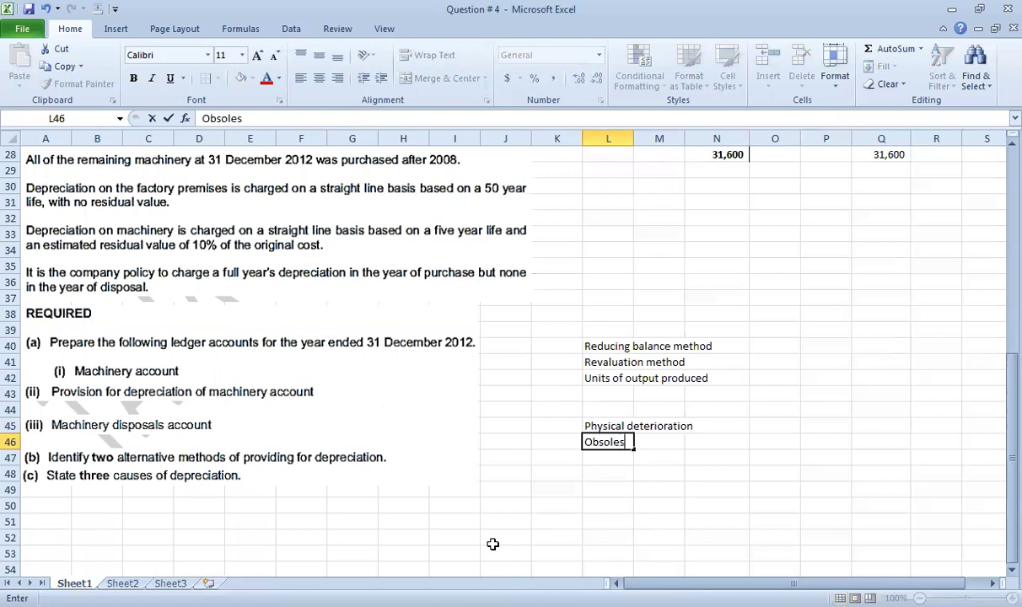
pyautogui.write('cenese')
pyautogui.press('Return')
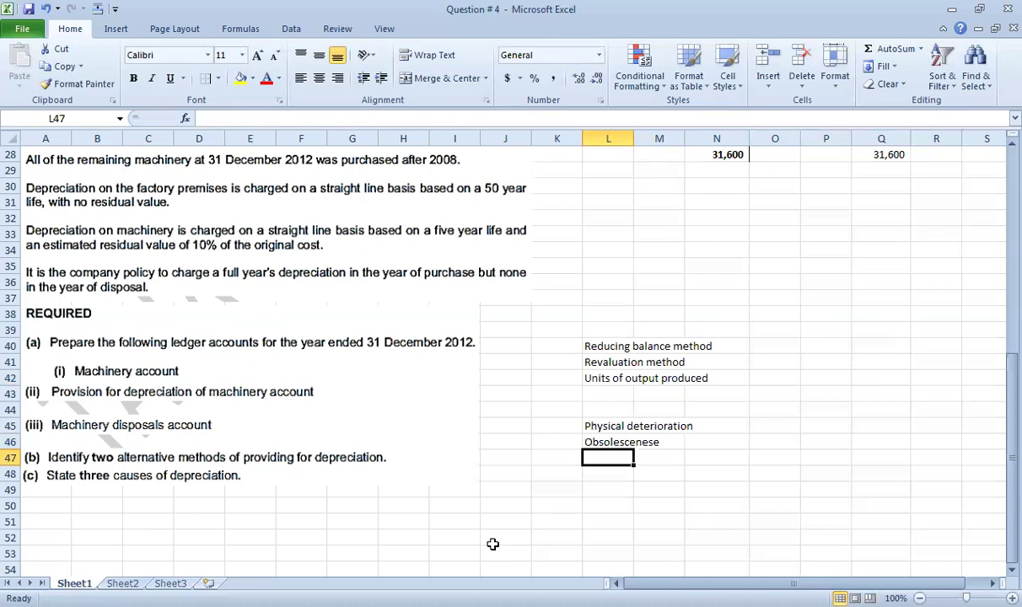
# Add the causes of depreciation Time factor and Outdated in L47:L48.
pyautogui.write('Time fa')
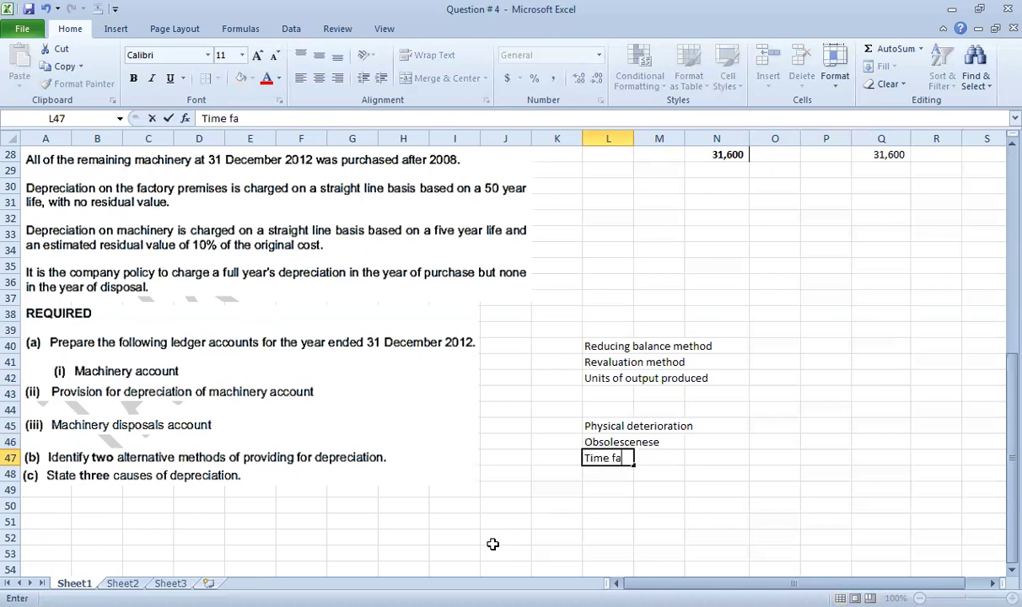
pyautogui.write('ctor')
pyautogui.press('Return')
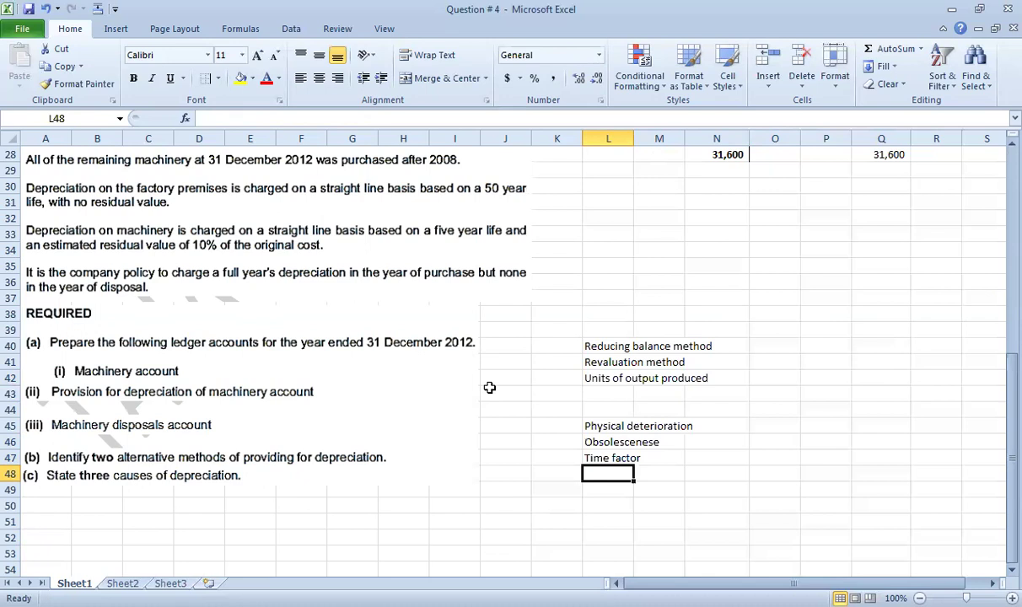
pyautogui.write('Out')
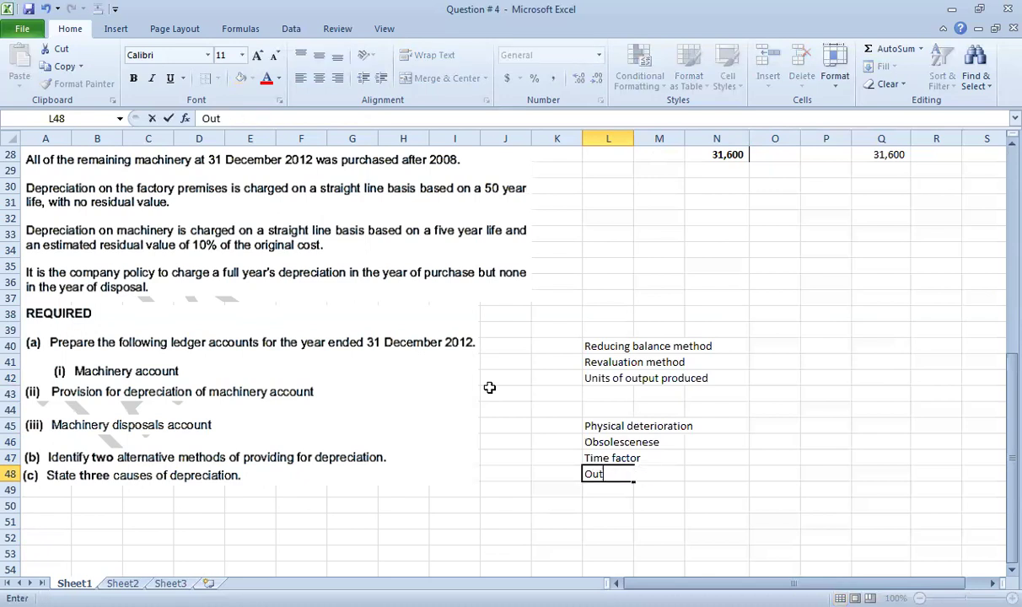
pyautogui.write('dated')
pyautogui.press('Return')
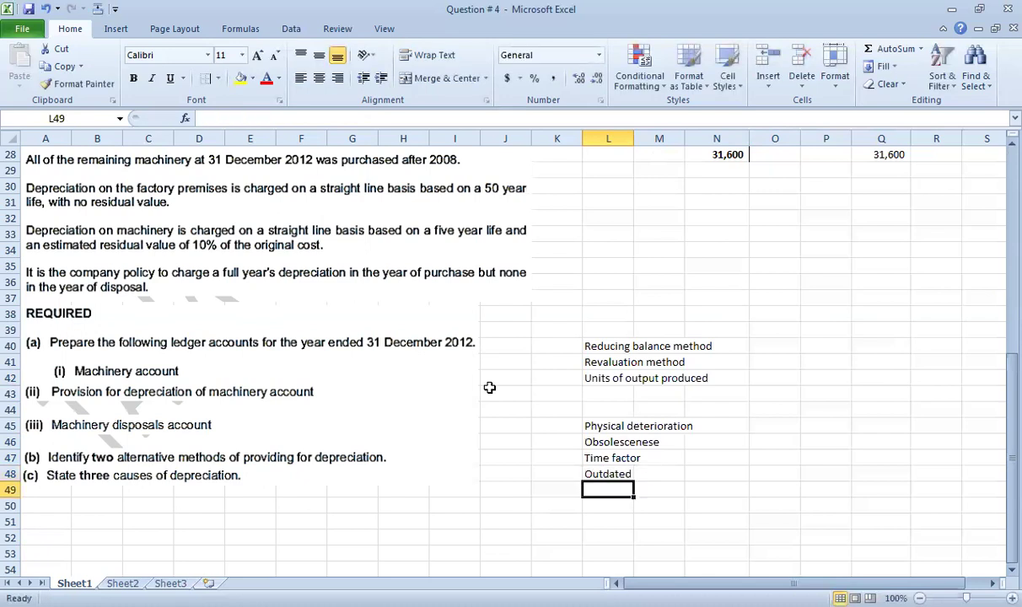
pyautogui.scroll(9, 489, 387)
pyautogui.click(962, 237)
pyautogui.scroll(-4, 962, 236)
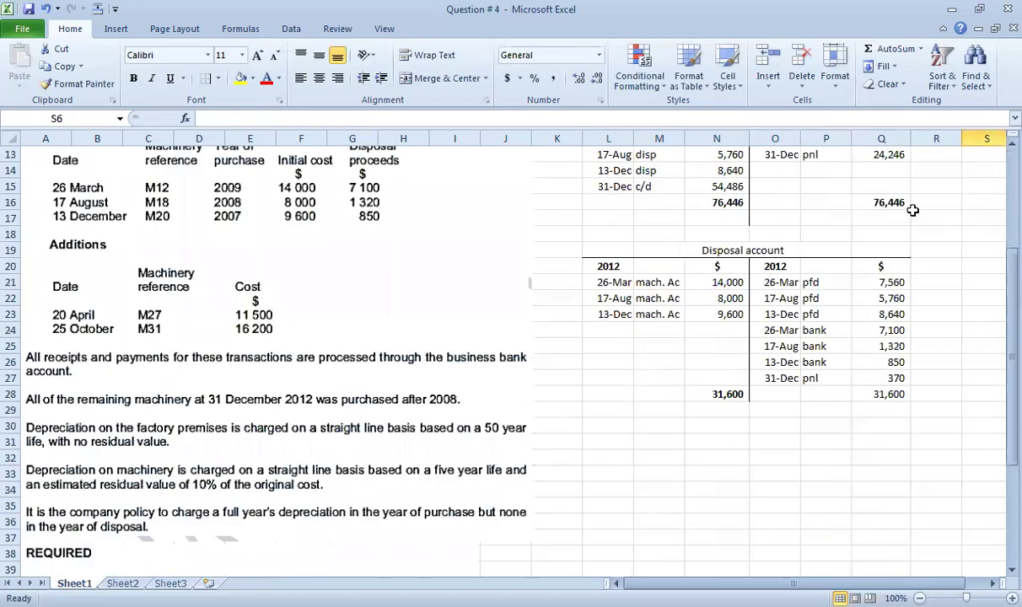